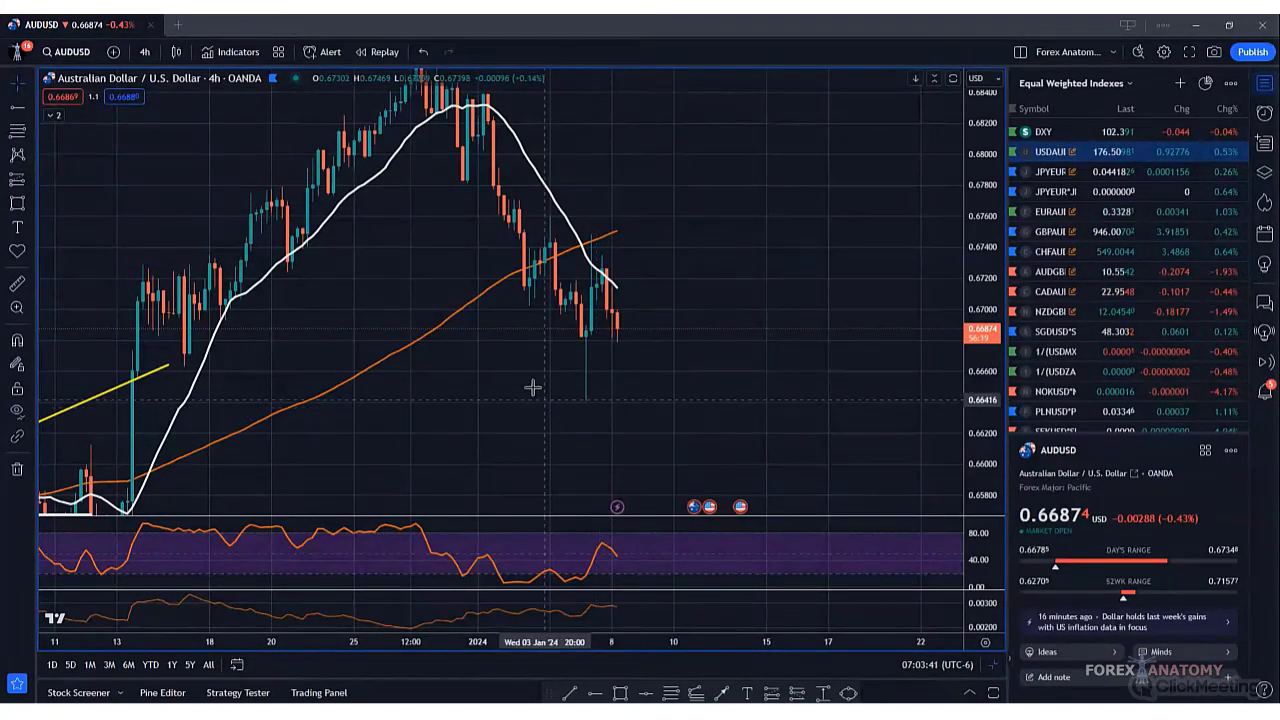
# - Trace the falling highs and lows since the start of January with a freehand brush stroke, and undo it
pyautogui.moveTo(532, 387); pyautogui.dragTo(591, 387)
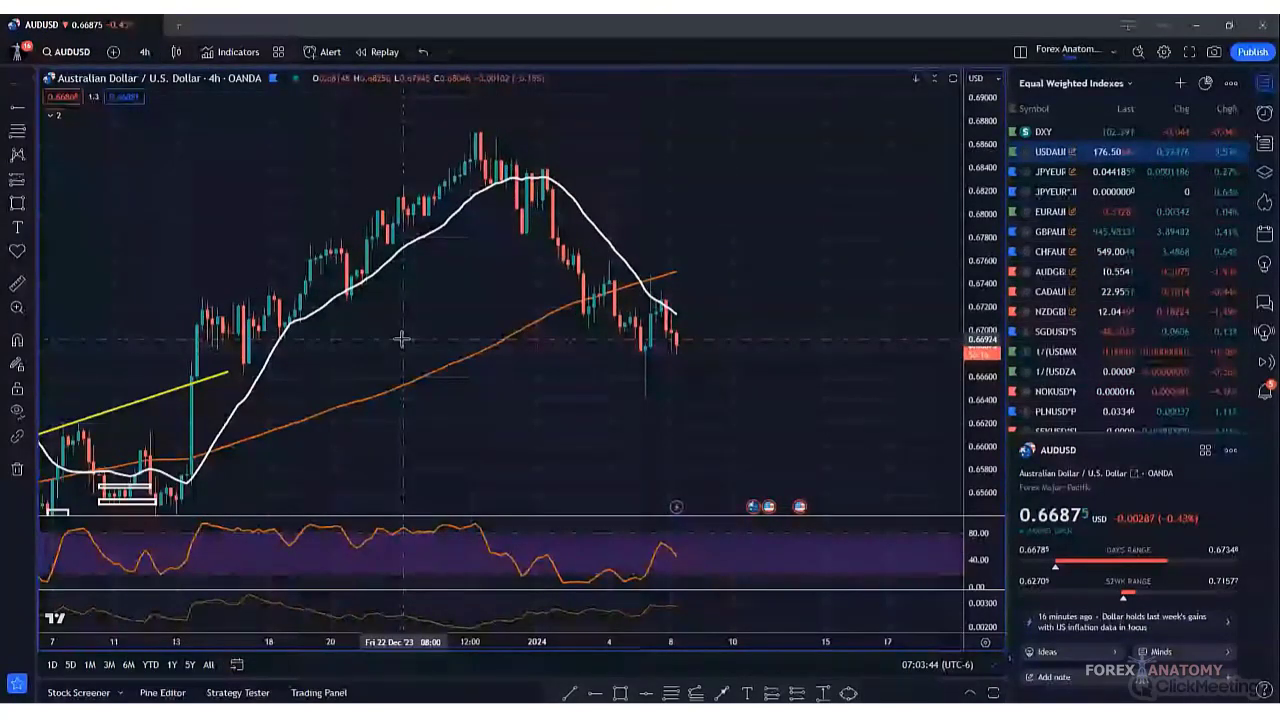
pyautogui.click(30, 205)
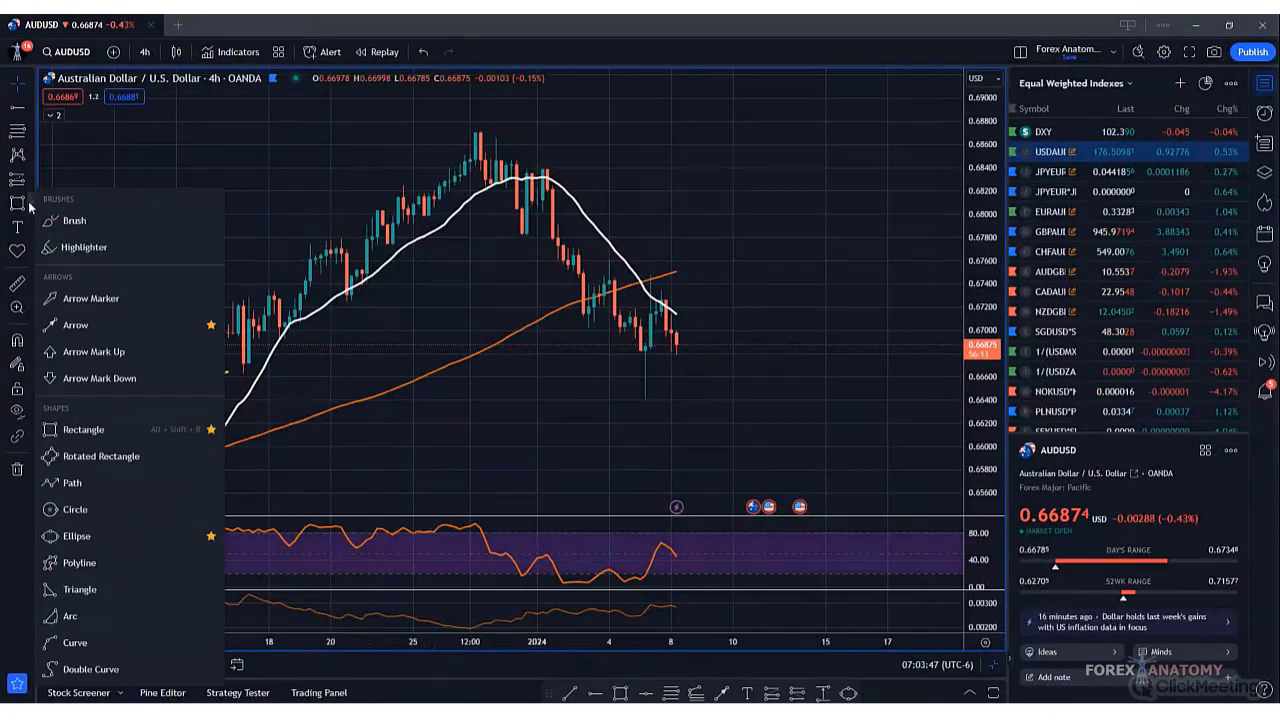
pyautogui.click(74, 220)
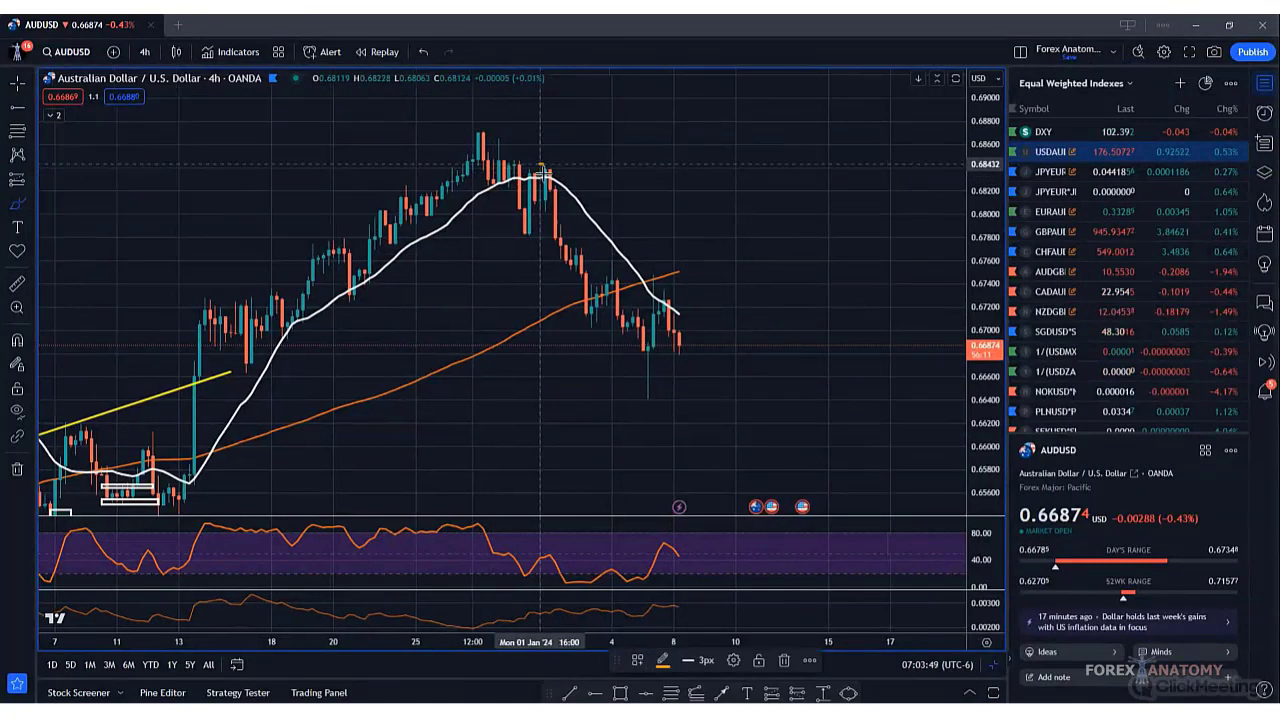
pyautogui.moveTo(541, 163)
pyautogui.mouseDown()
pyautogui.moveTo(575, 290)
pyautogui.moveTo(590, 314)
pyautogui.moveTo(617, 272)
pyautogui.moveTo(646, 380)
pyautogui.moveTo(659, 290)
pyautogui.mouseUp()
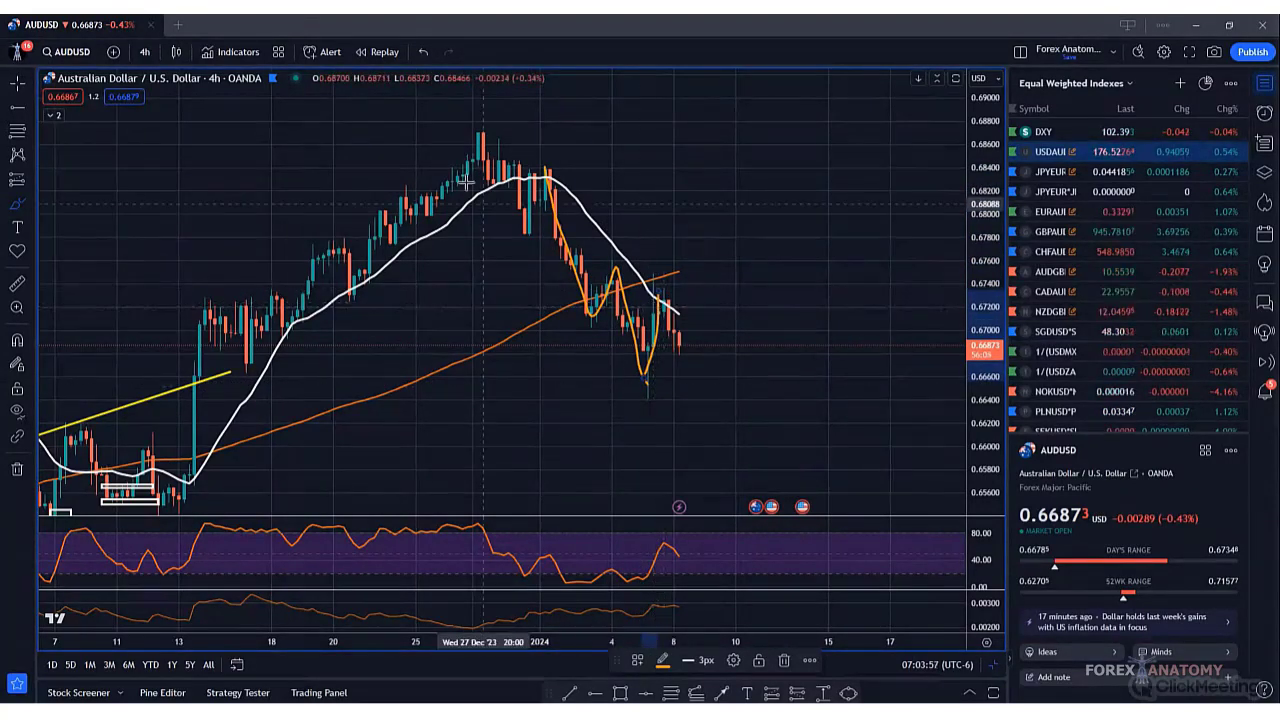
pyautogui.click(423, 52)
pyautogui.click(423, 52)
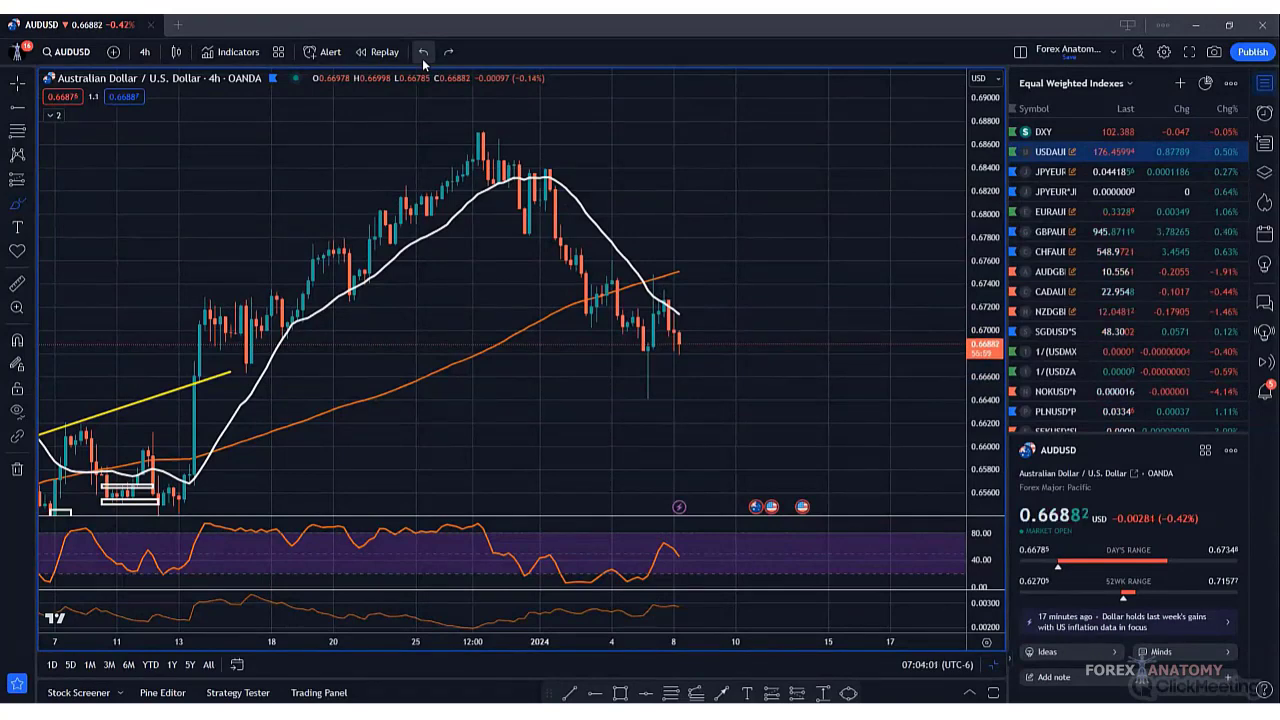
# - Switch the AUDUSD chart to the 1-hour timeframe and stretch its price scale around the recent candles
pyautogui.click(144, 51)
pyautogui.click(162, 341)
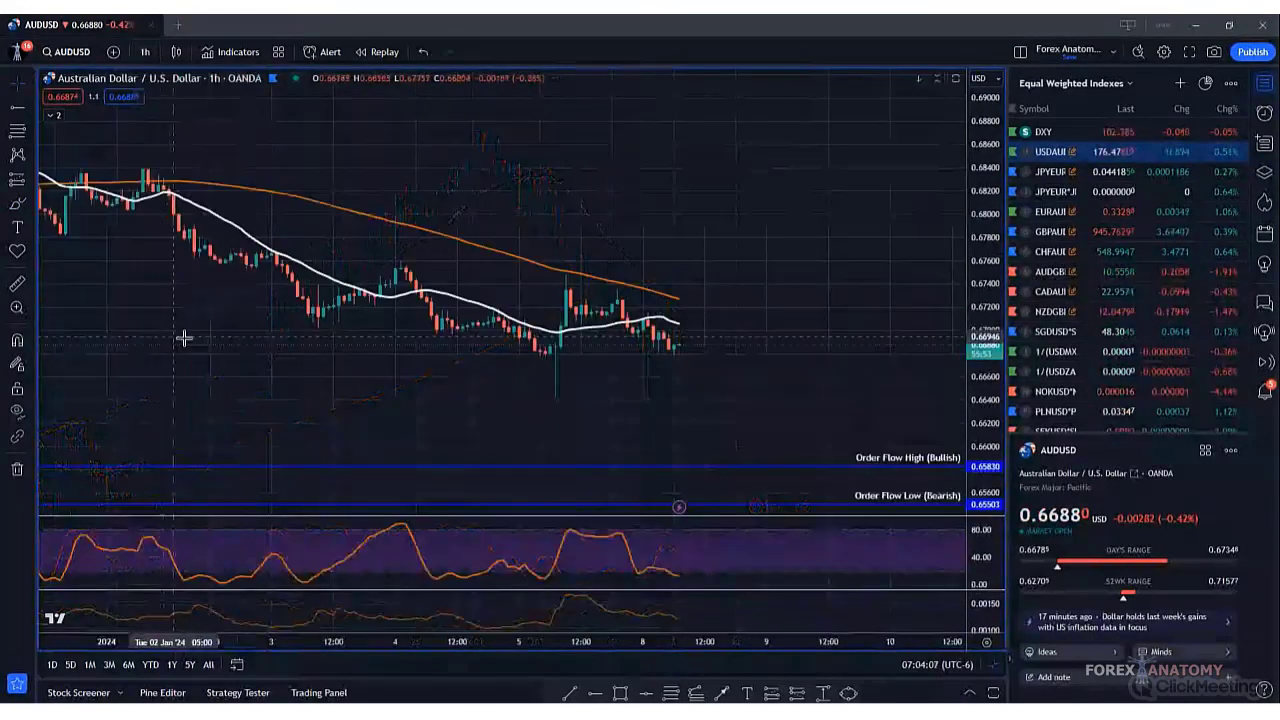
pyautogui.moveTo(983, 409); pyautogui.dragTo(986, 290)
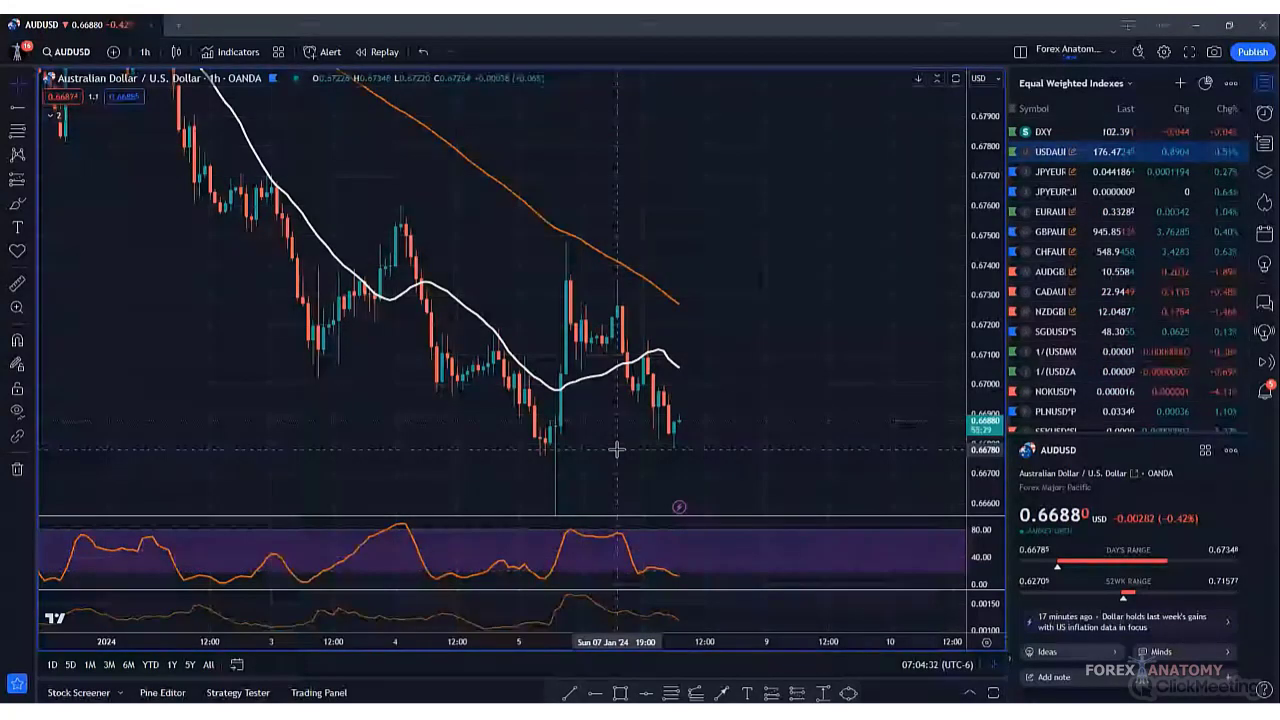
pyautogui.moveTo(617, 449); pyautogui.dragTo(619, 333)
# - Circle the long lower wick of the 5 January candle and its low with the brush, and sketch a path from the latest candle
pyautogui.click(17, 203)
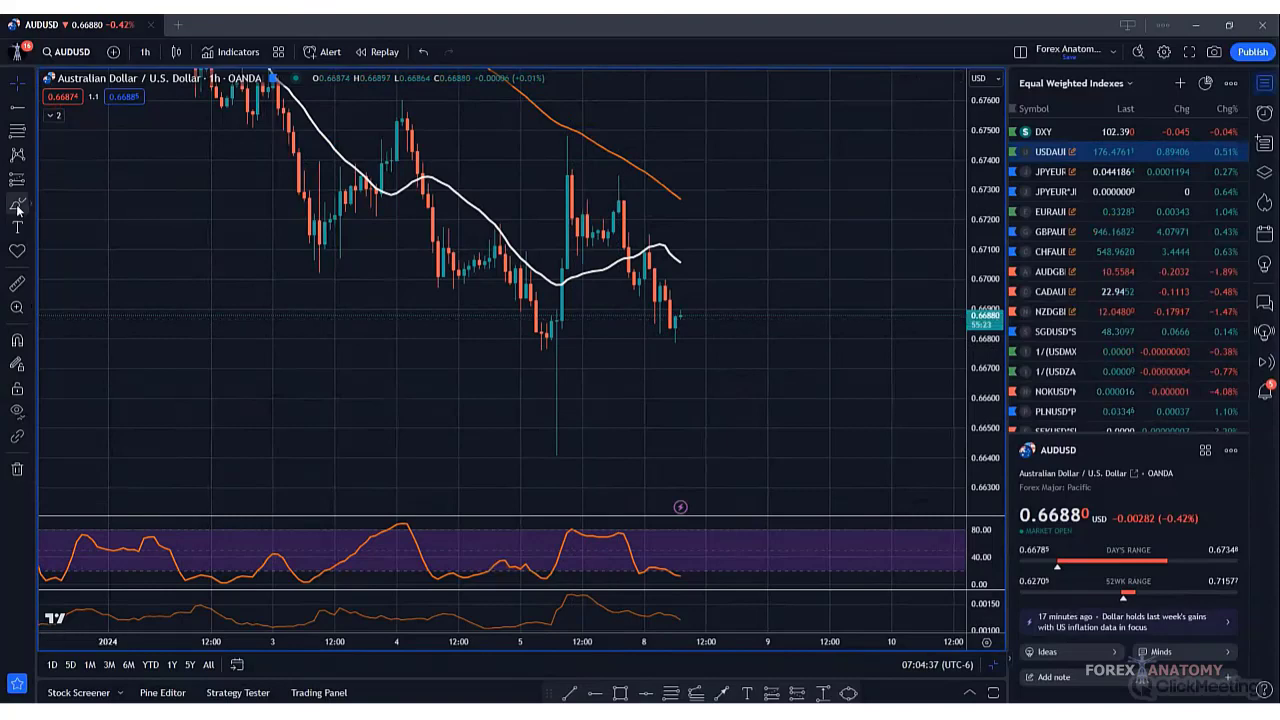
pyautogui.moveTo(546, 318)
pyautogui.mouseDown()
pyautogui.moveTo(537, 449)
pyautogui.moveTo(552, 477)
pyautogui.moveTo(574, 400)
pyautogui.moveTo(571, 318)
pyautogui.moveTo(552, 312)
pyautogui.mouseUp()
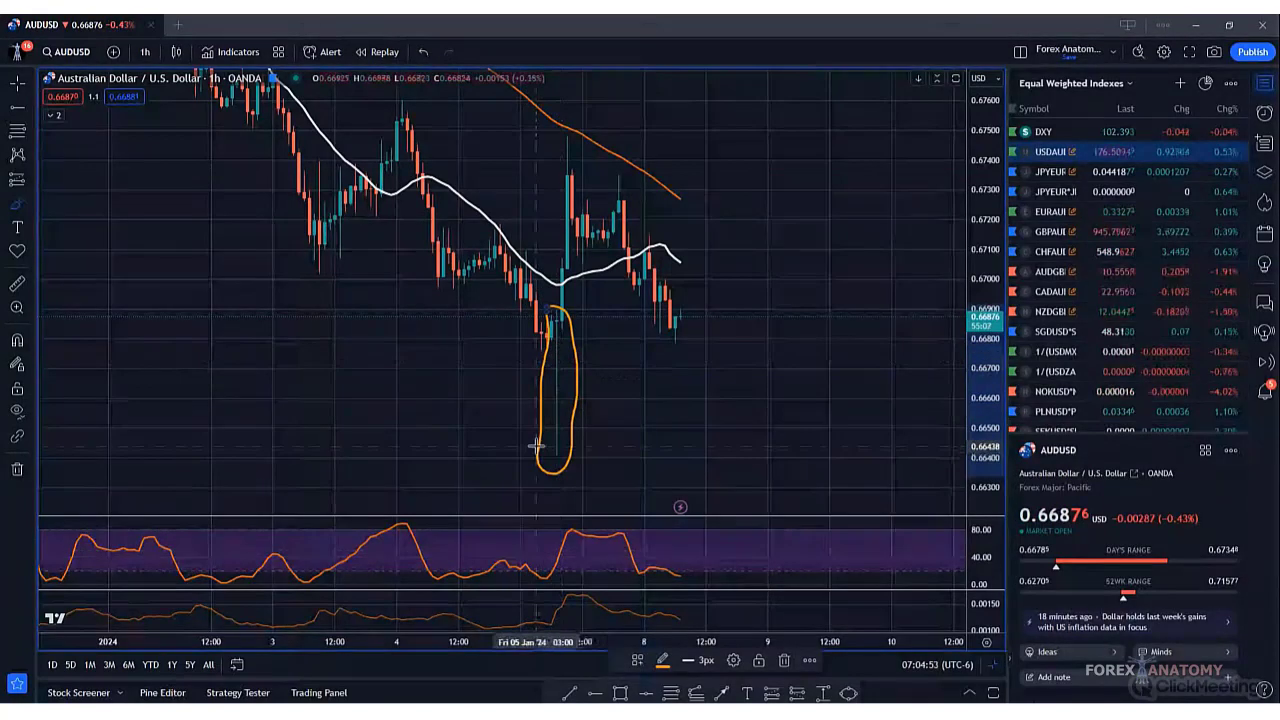
pyautogui.moveTo(548, 452)
pyautogui.mouseDown()
pyautogui.moveTo(591, 452)
pyautogui.moveTo(541, 455)
pyautogui.mouseUp()
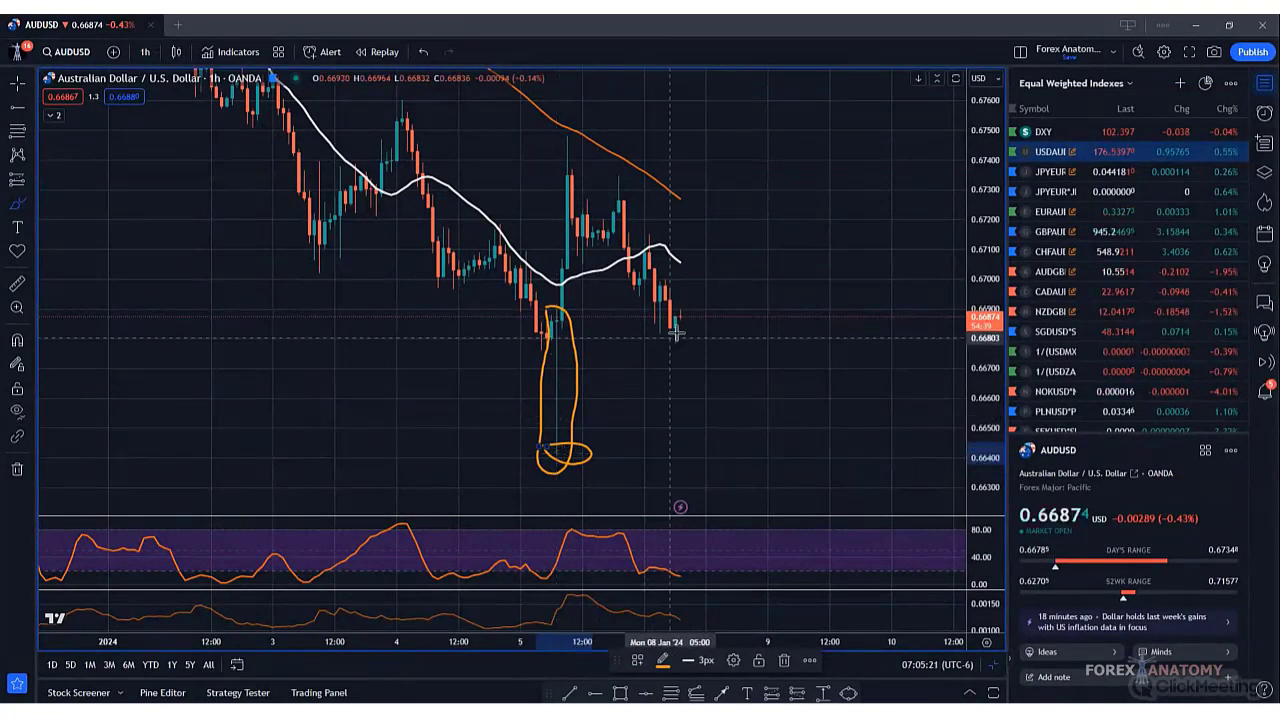
pyautogui.moveTo(679, 336)
pyautogui.mouseDown()
pyautogui.moveTo(703, 444)
pyautogui.moveTo(743, 286)
pyautogui.mouseUp()
# - Undo the three brush strokes around the 5 January wick and the latest candle
pyautogui.click(423, 58)
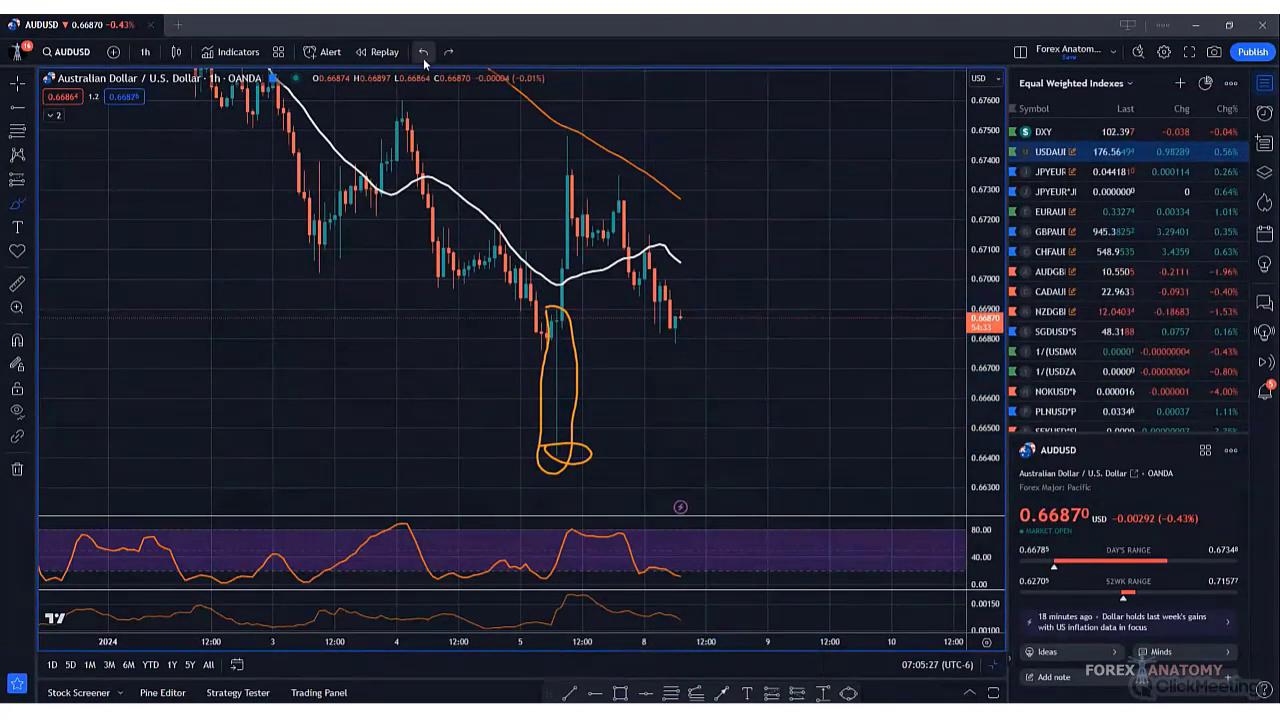
pyautogui.click(423, 58)
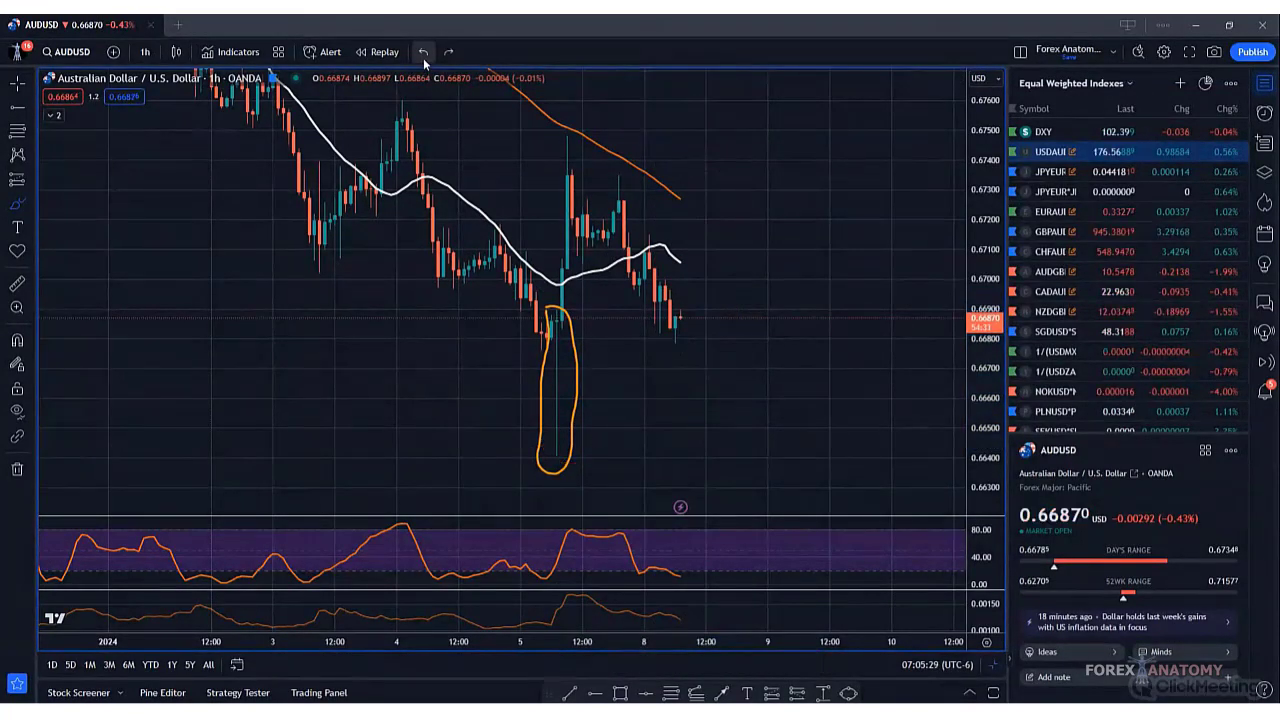
pyautogui.click(423, 58)
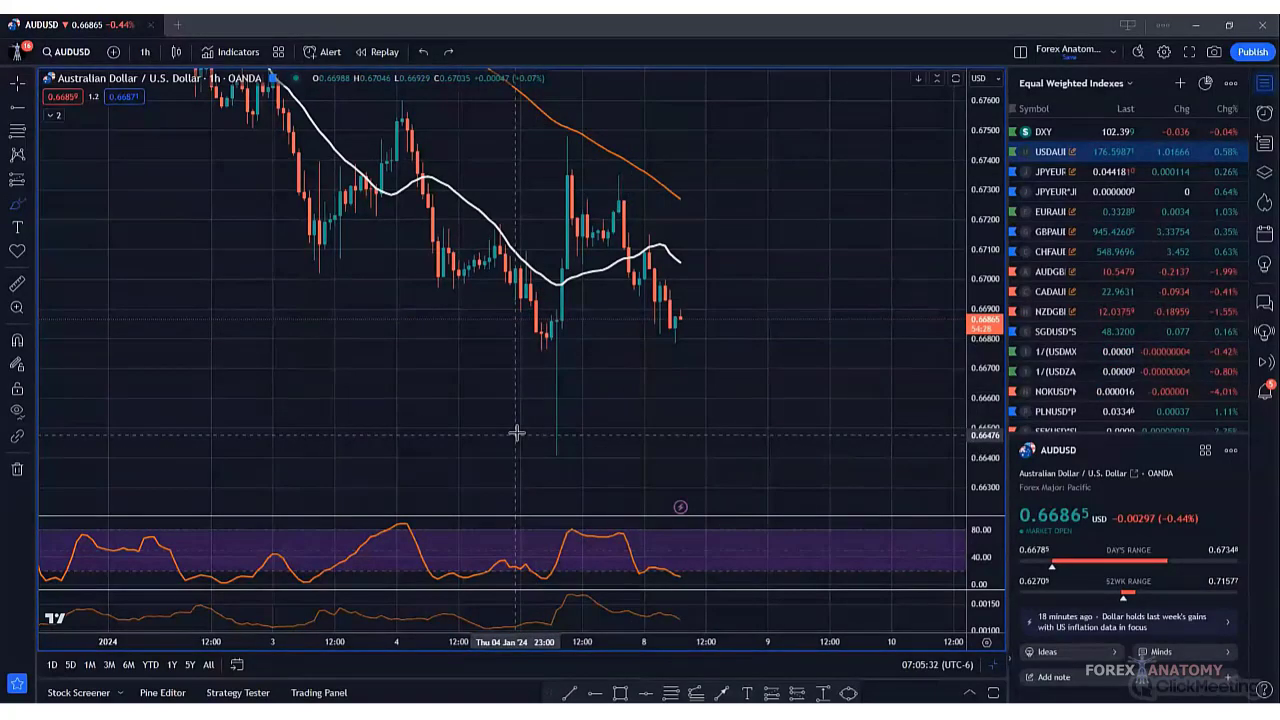
# - Brush an oval around the 0.66500 area and a falling path through it from the latest candle, and undo both strokes
pyautogui.moveTo(510, 409)
pyautogui.mouseDown()
pyautogui.moveTo(666, 403)
pyautogui.moveTo(752, 443)
pyautogui.moveTo(474, 423)
pyautogui.moveTo(609, 411)
pyautogui.mouseUp()
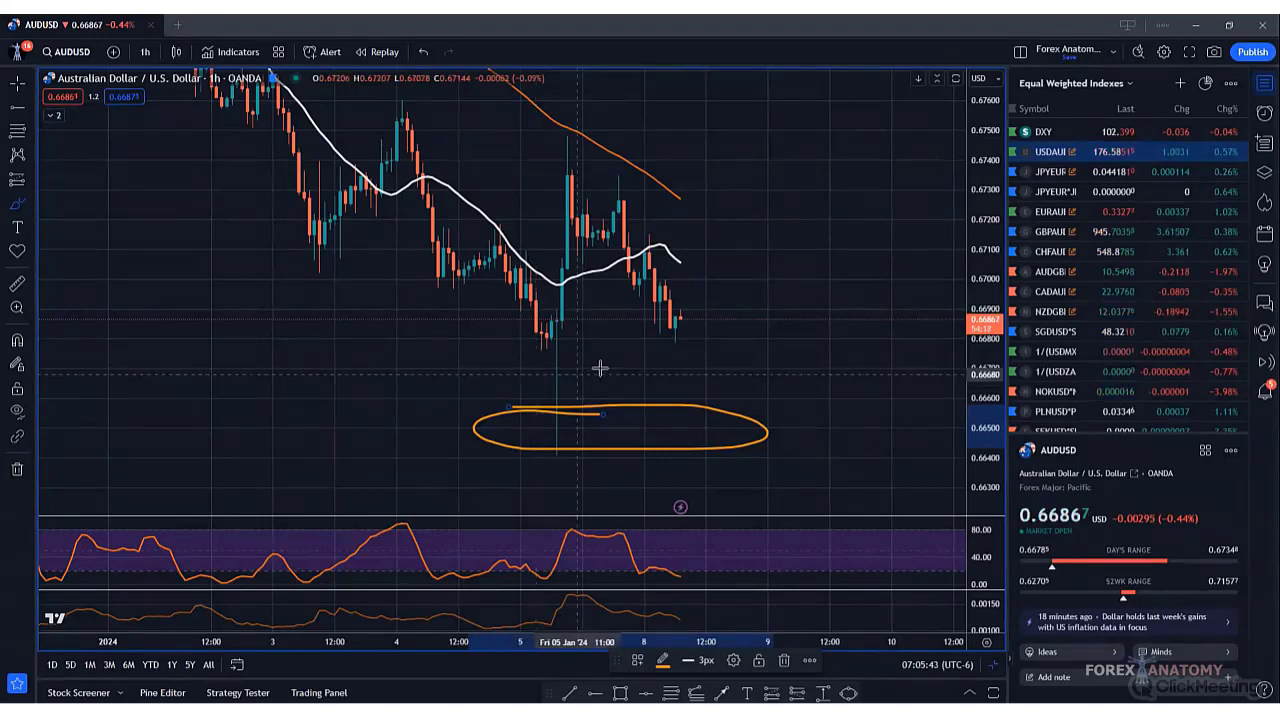
pyautogui.moveTo(675, 342); pyautogui.dragTo(710, 522)
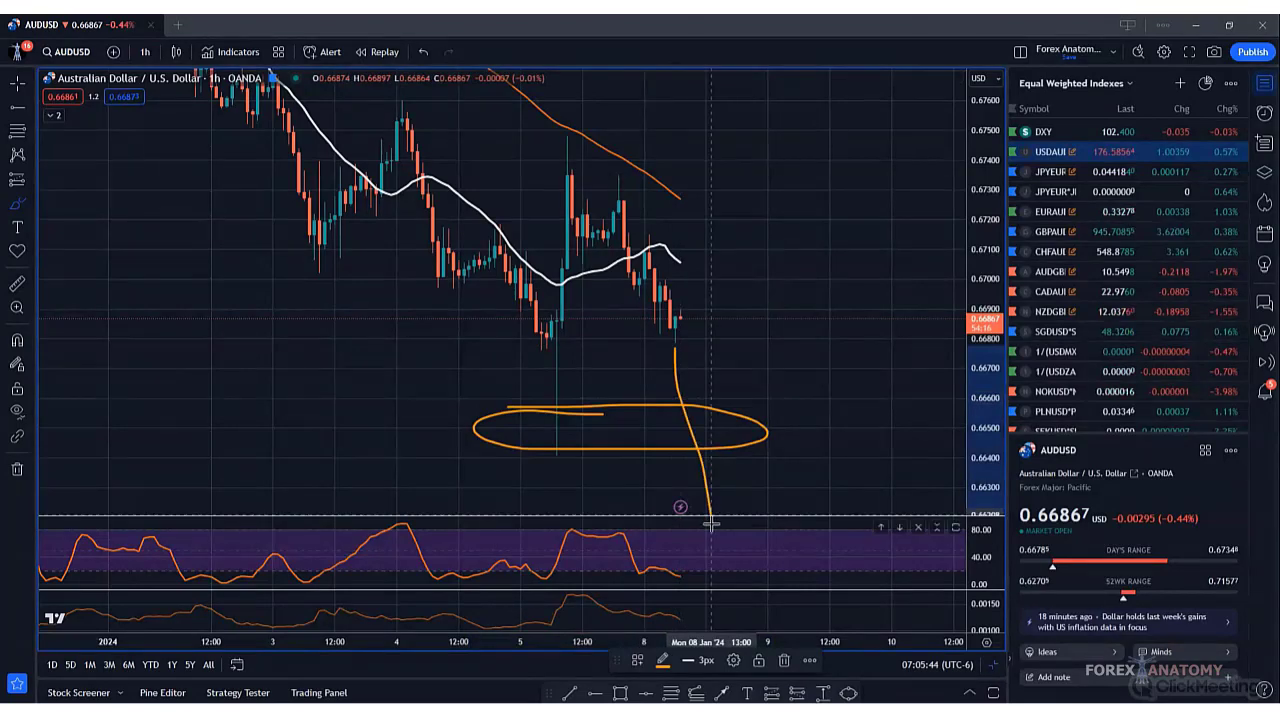
pyautogui.click(423, 51)
pyautogui.click(423, 51)
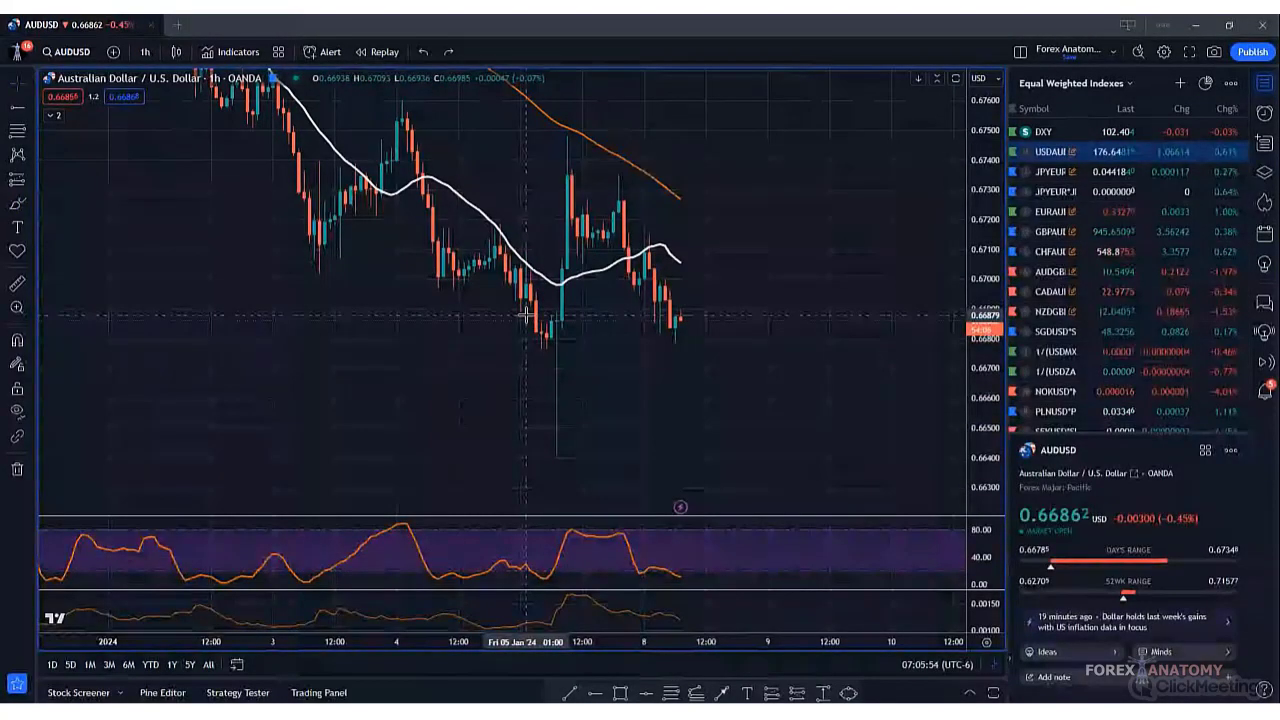
# - On the 4-hour chart, draw a rectangle from 12 Dec '23 to 16 Jan '24 between 0.65846 and 0.66552, using the Imbalance/Inefficiency template
pyautogui.click(145, 52)
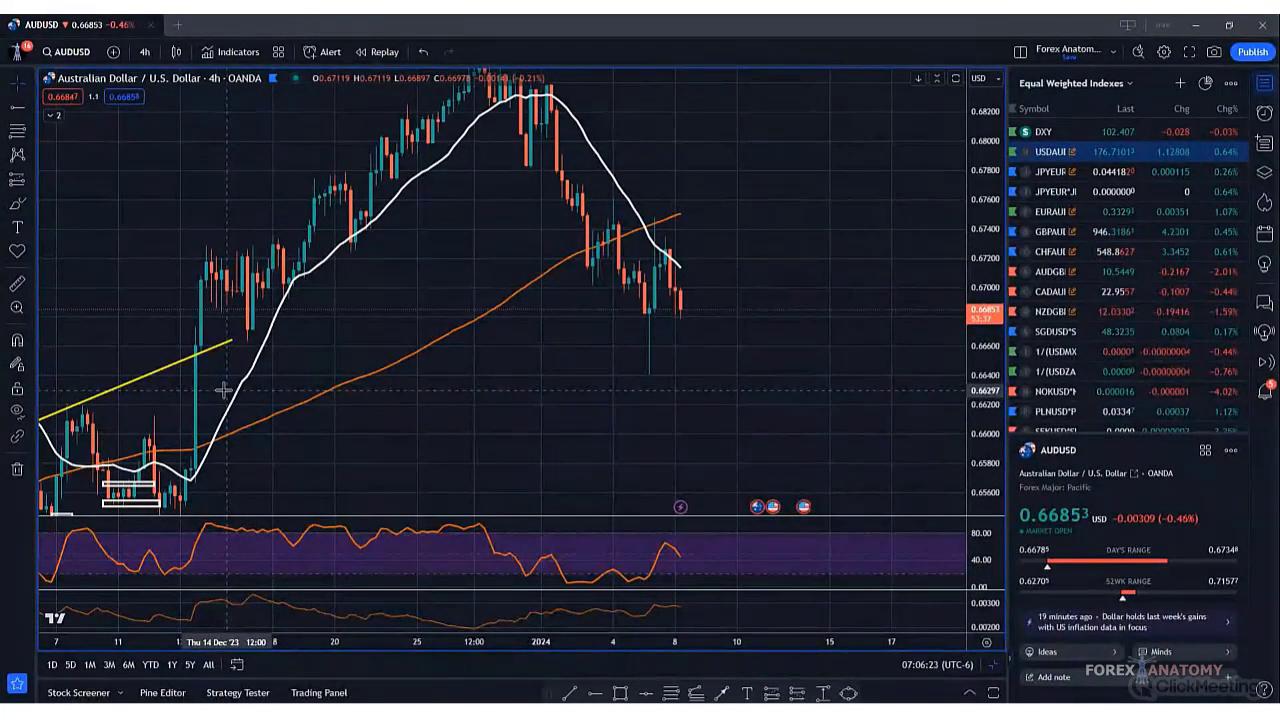
pyautogui.click(30, 207)
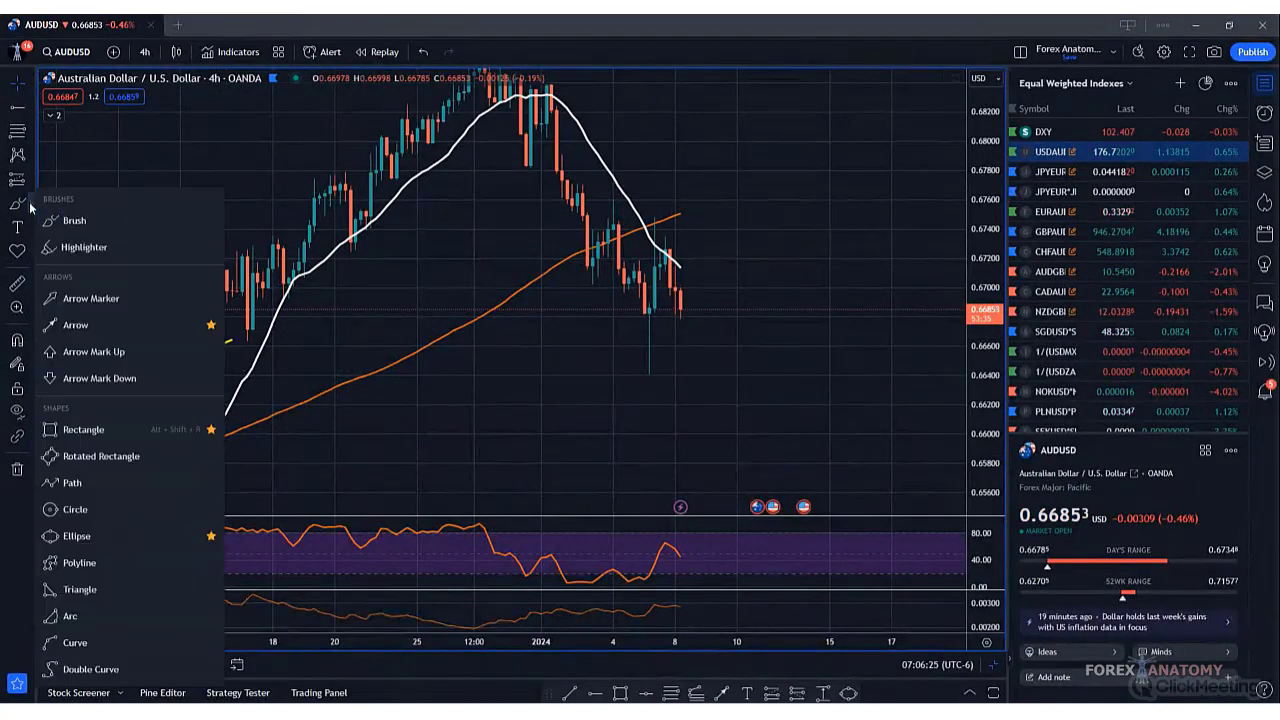
pyautogui.click(90, 429)
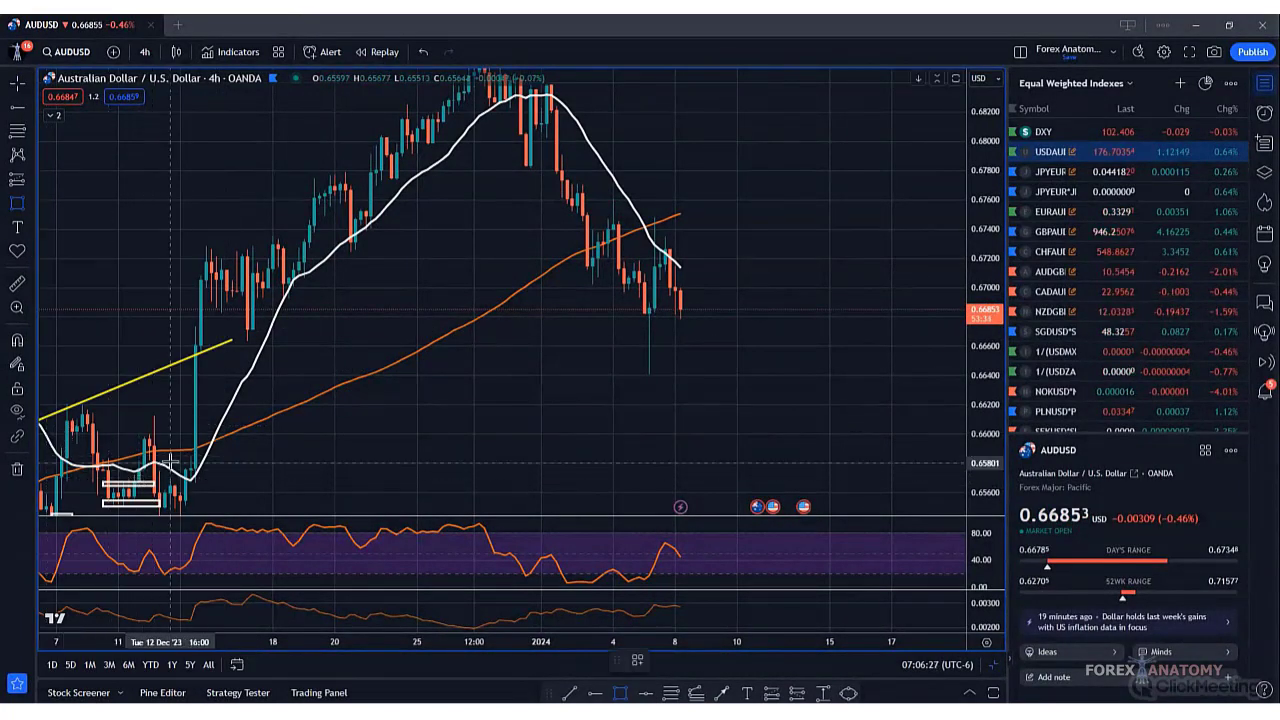
pyautogui.moveTo(175, 456); pyautogui.dragTo(422, 354)
pyautogui.moveTo(421, 400); pyautogui.dragTo(880, 401)
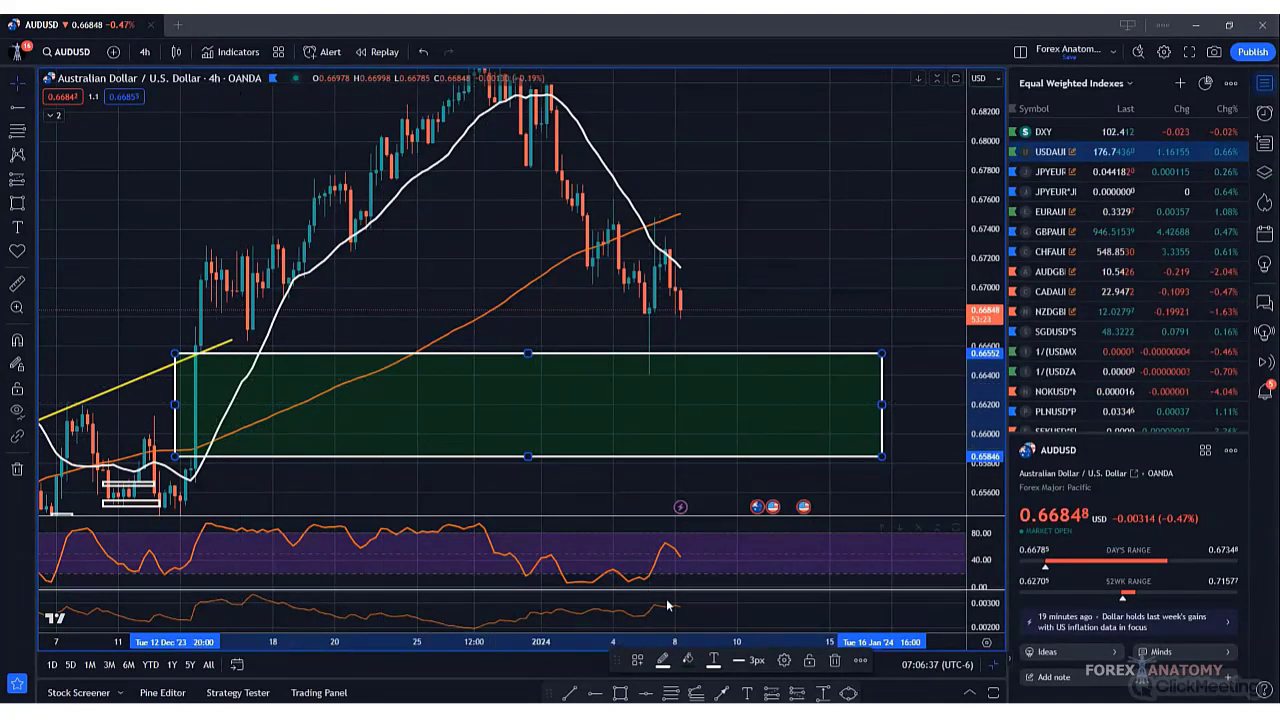
pyautogui.click(638, 660)
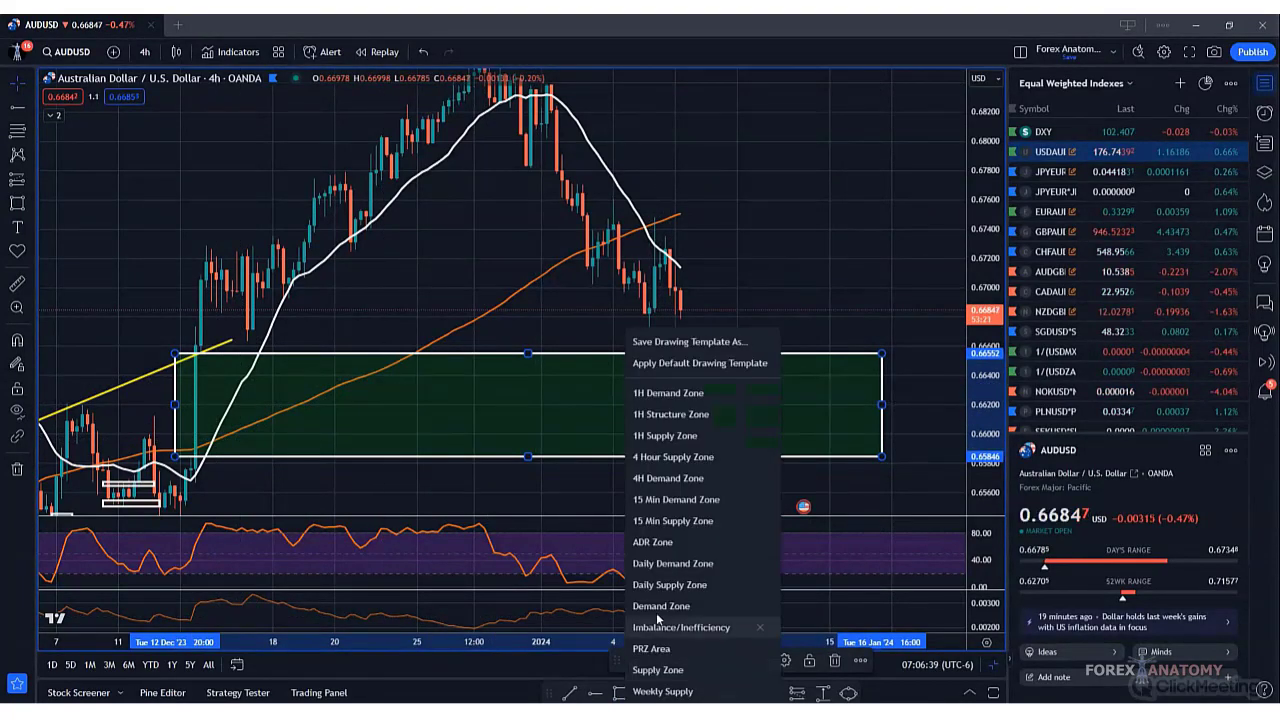
pyautogui.click(666, 626)
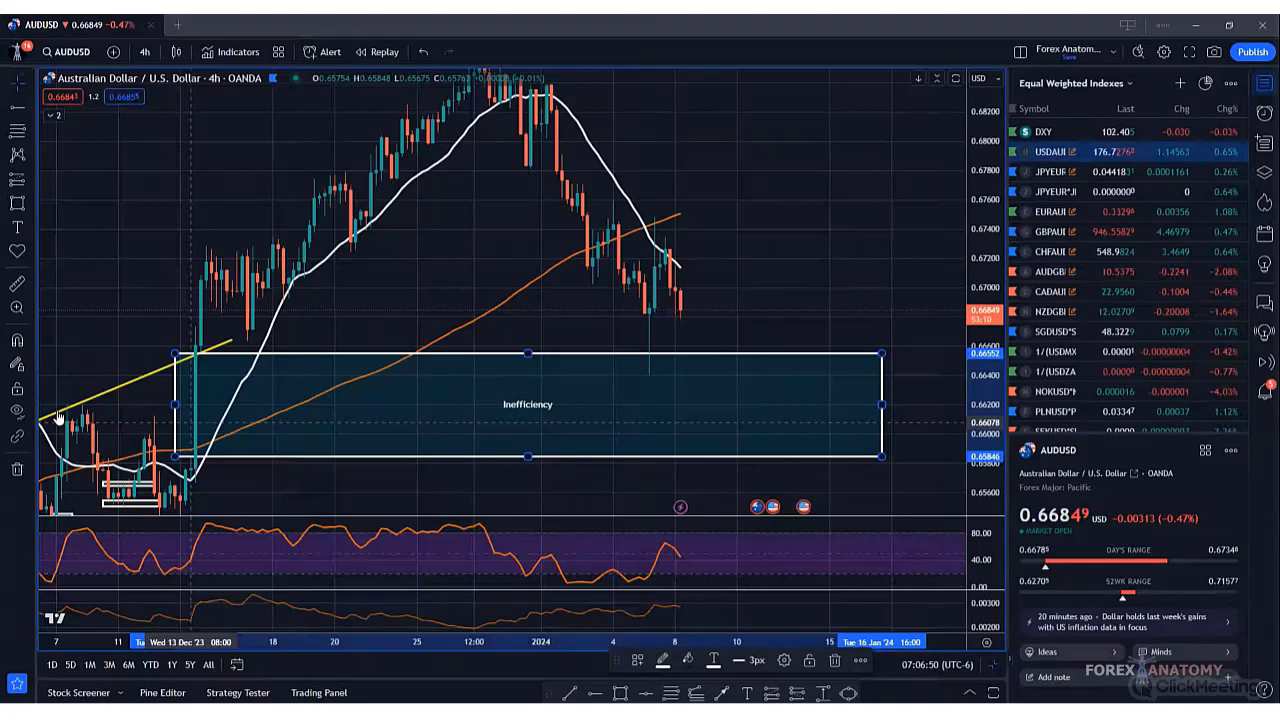
# - Draw a second rectangle from 14 Dec '23 to 17 Jan '24 between 0.66429 and 0.66716, and apply the 4H Demand Zone template
pyautogui.click(17, 203)
pyautogui.click(232, 371)
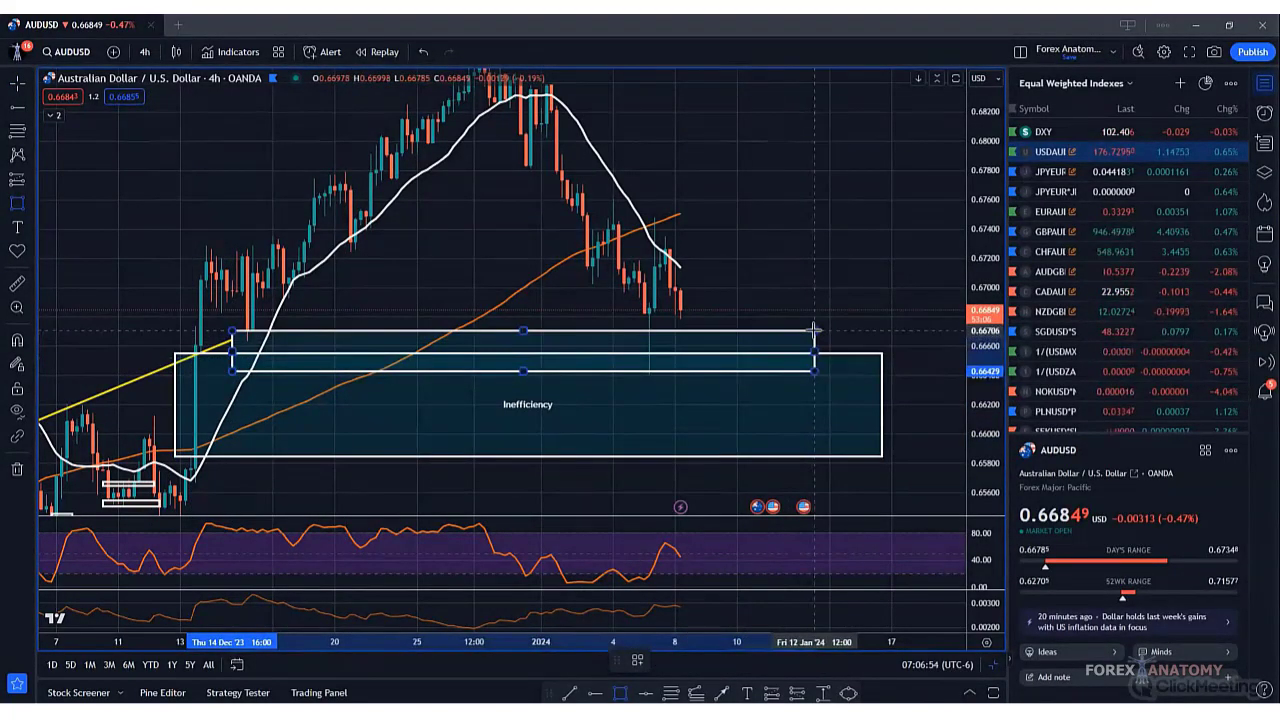
pyautogui.click(820, 330)
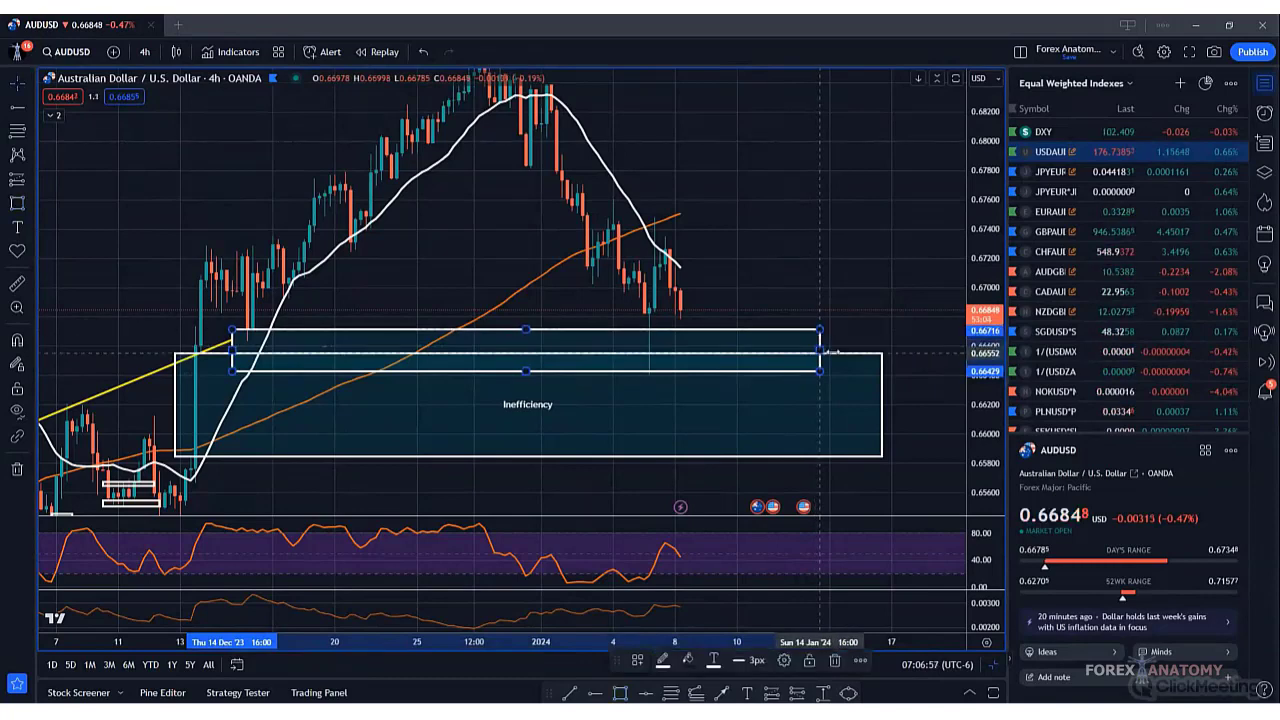
pyautogui.moveTo(819, 350); pyautogui.dragTo(866, 350)
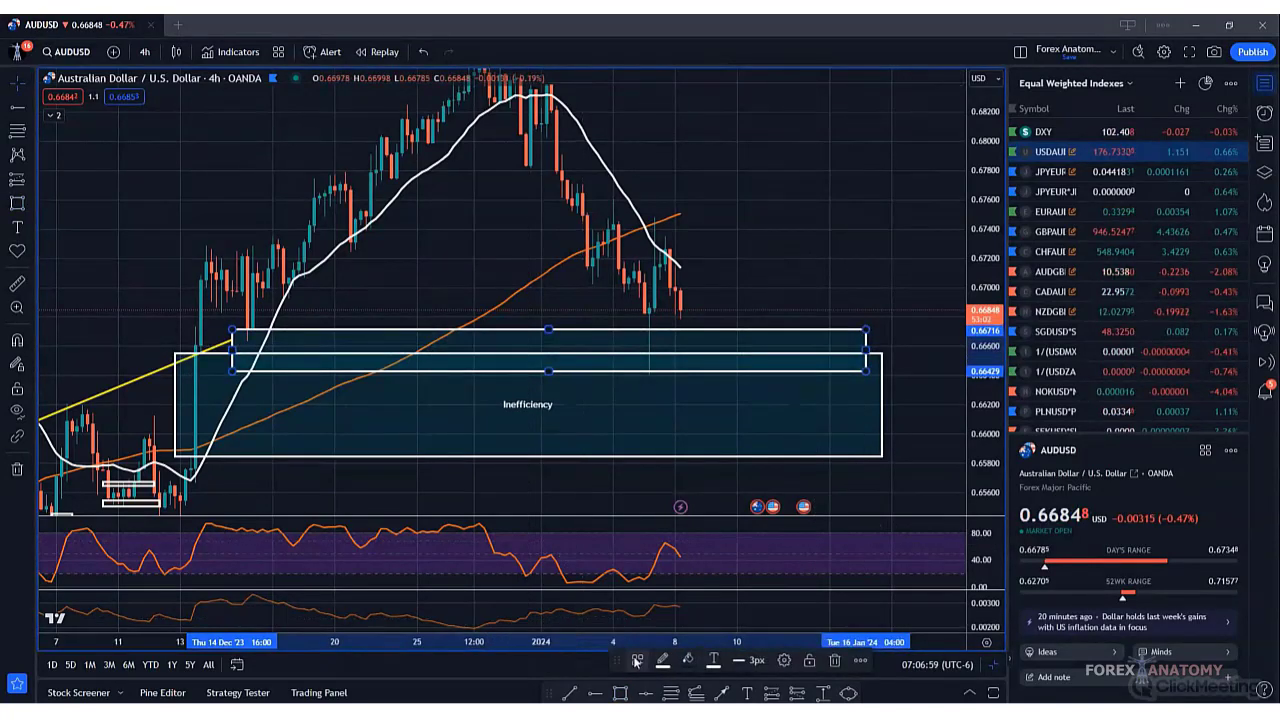
pyautogui.click(637, 660)
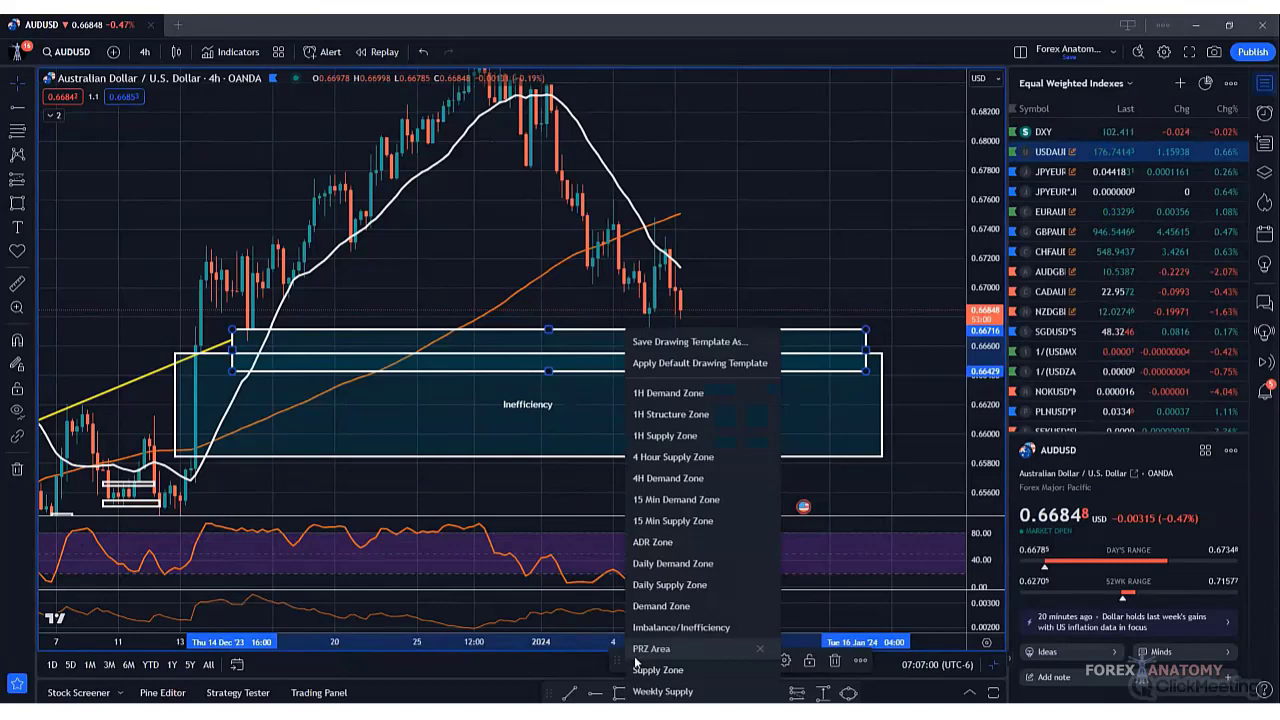
pyautogui.click(668, 478)
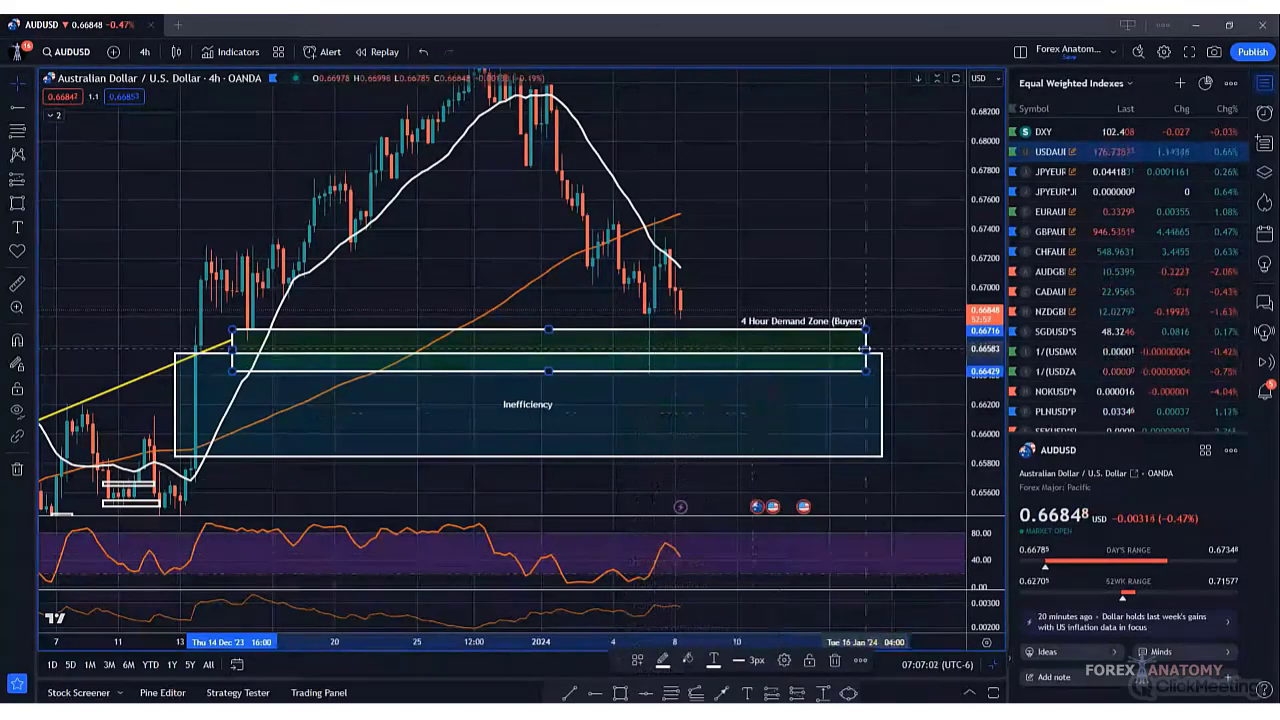
pyautogui.moveTo(865, 349); pyautogui.dragTo(912, 349)
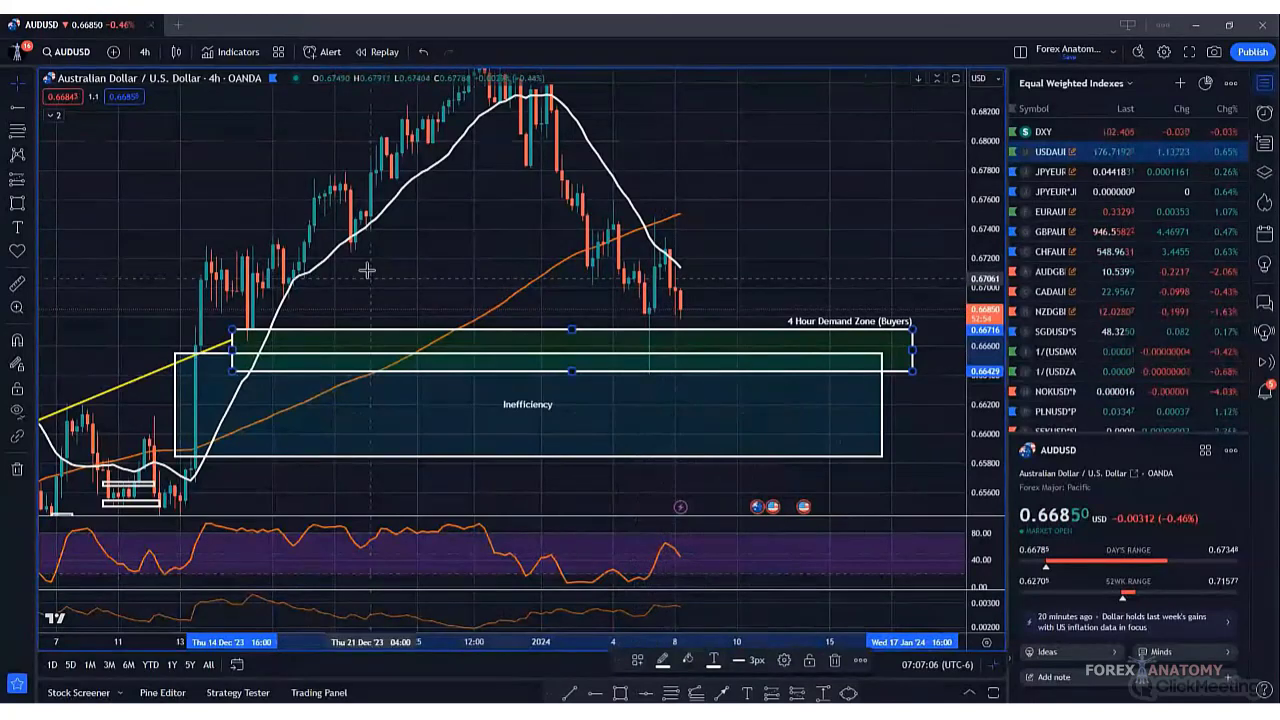
# - Switch the chart to the 1-hour timeframe and expand the price scale around the demand zone
pyautogui.click(144, 51)
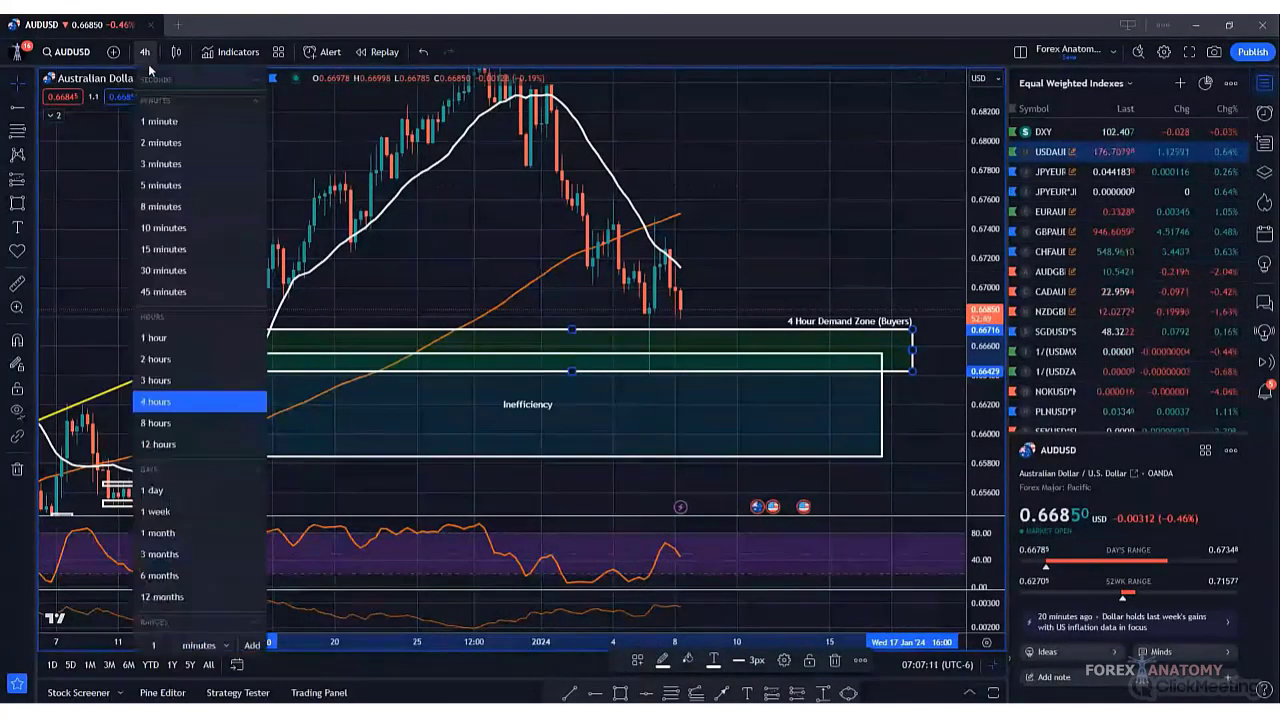
pyautogui.click(152, 336)
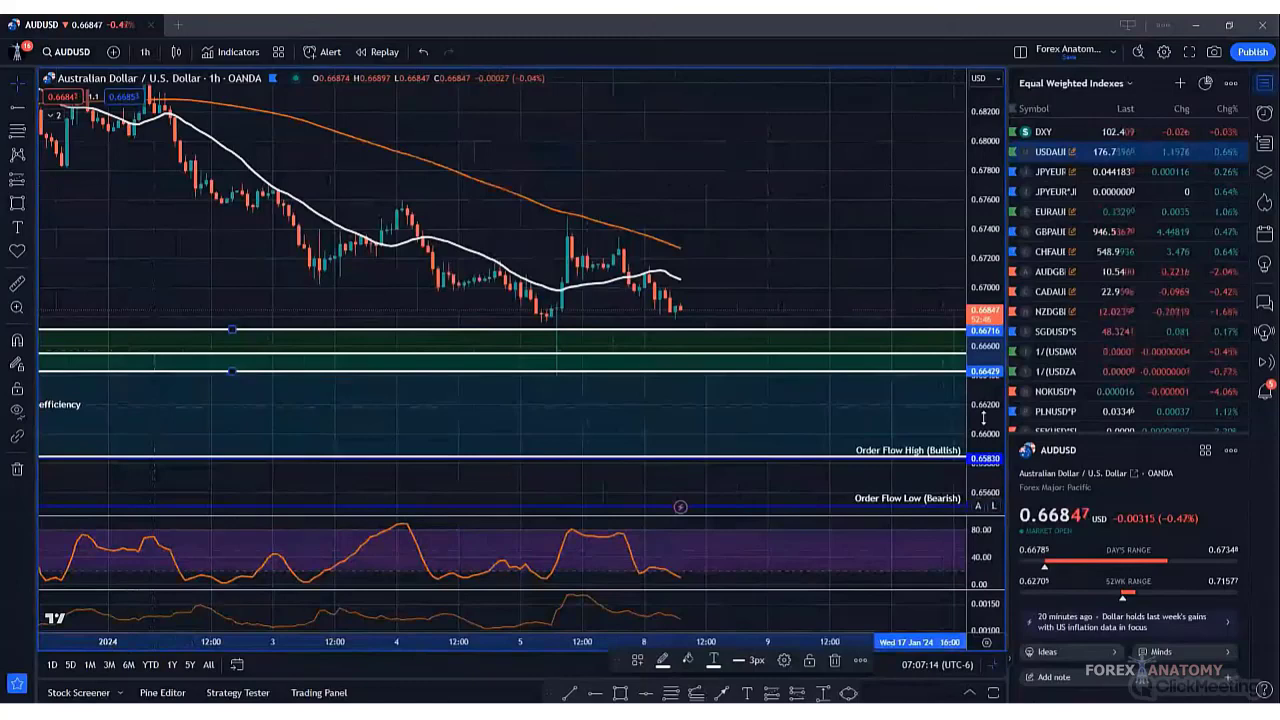
pyautogui.moveTo(983, 418); pyautogui.dragTo(594, 329)
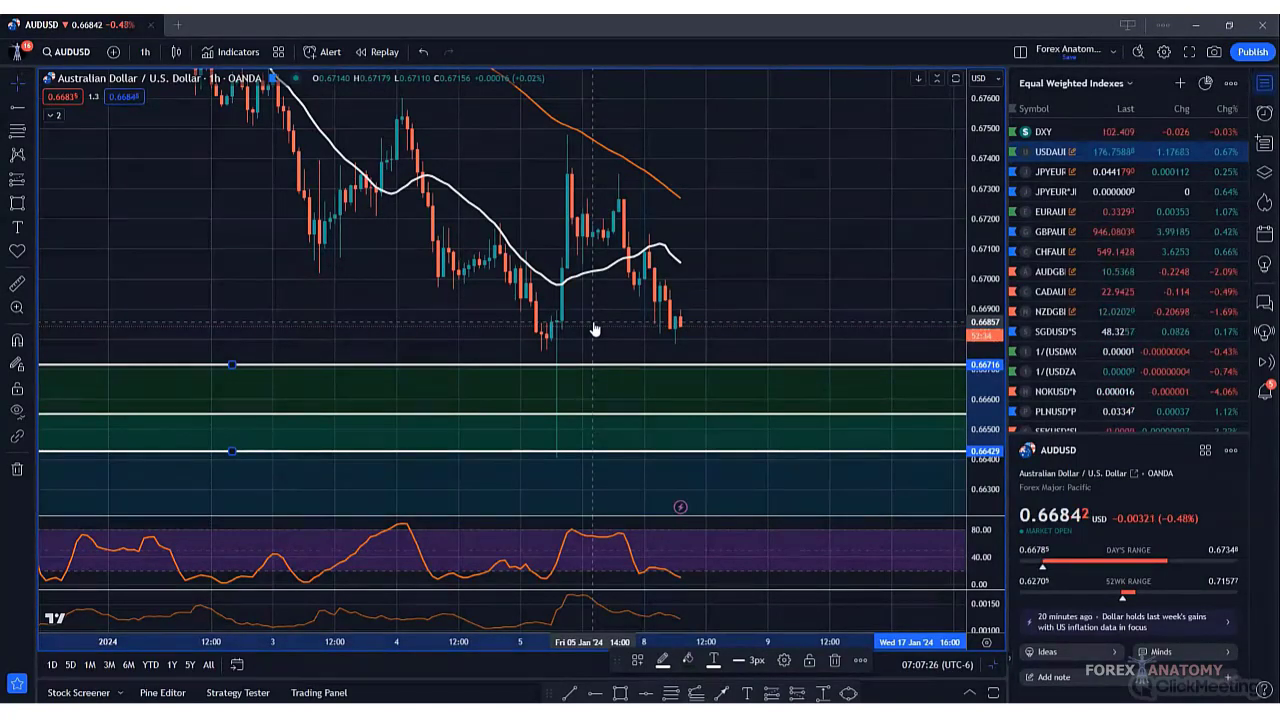
# - Brush a projected path from the latest candle up to about 0.67000 and down into the demand zone, and undo it
pyautogui.click(27, 204)
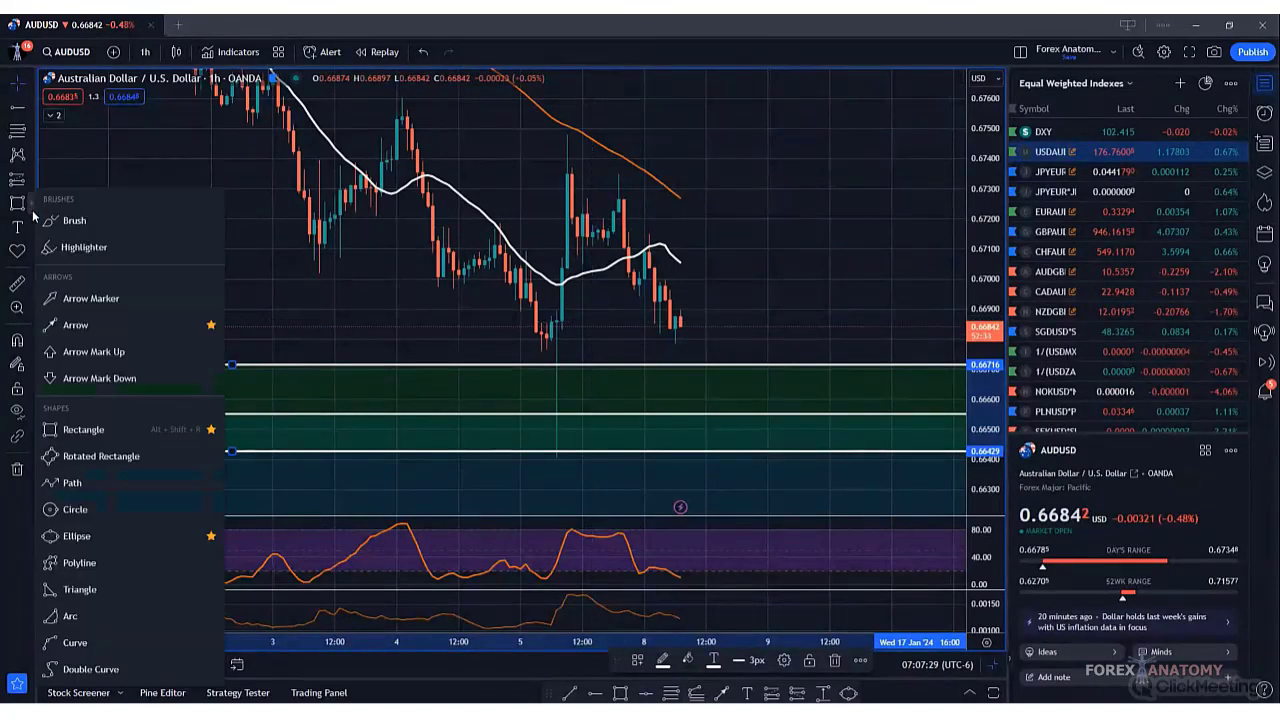
pyautogui.click(93, 238)
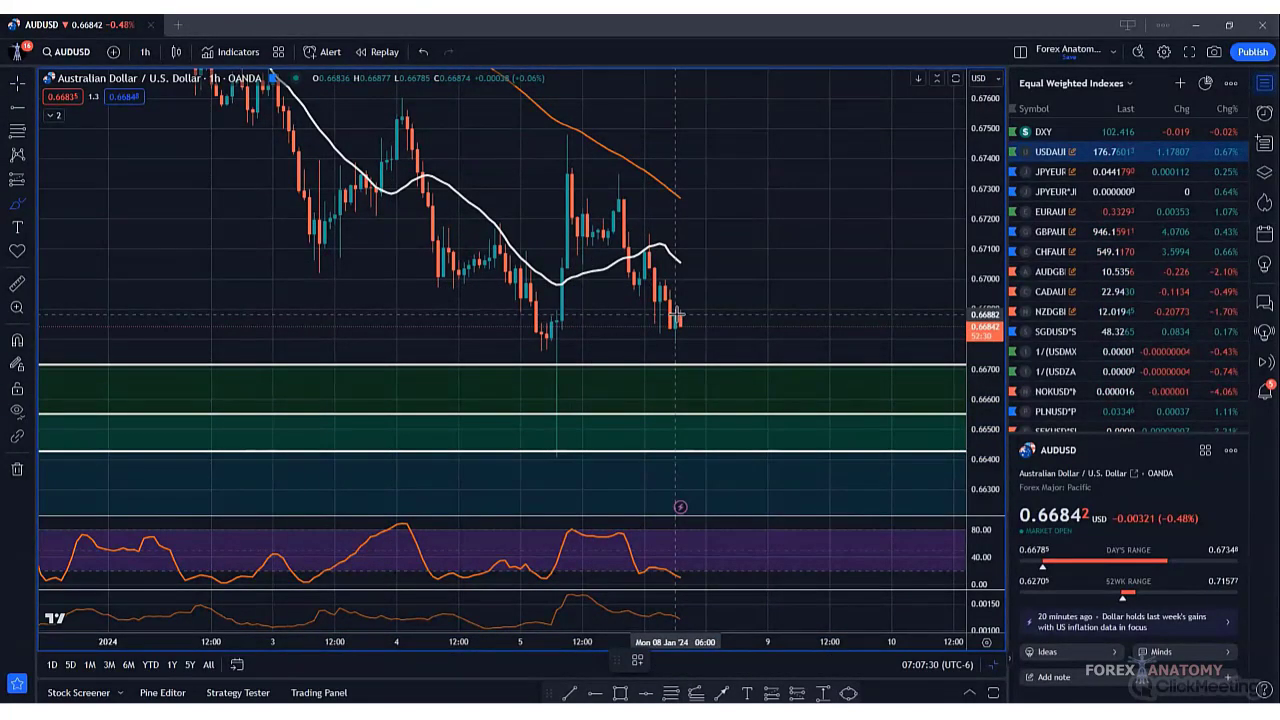
pyautogui.moveTo(679, 325)
pyautogui.mouseDown()
pyautogui.moveTo(694, 270)
pyautogui.moveTo(735, 380)
pyautogui.mouseUp()
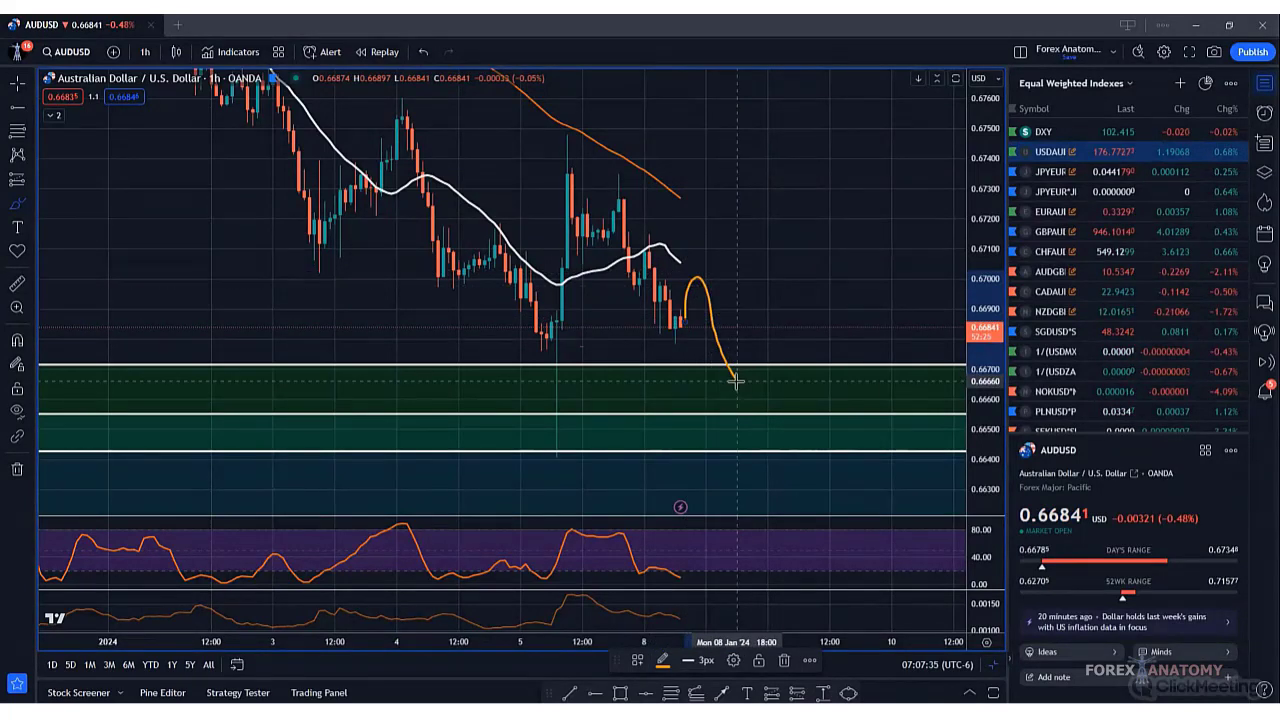
pyautogui.click(423, 51)
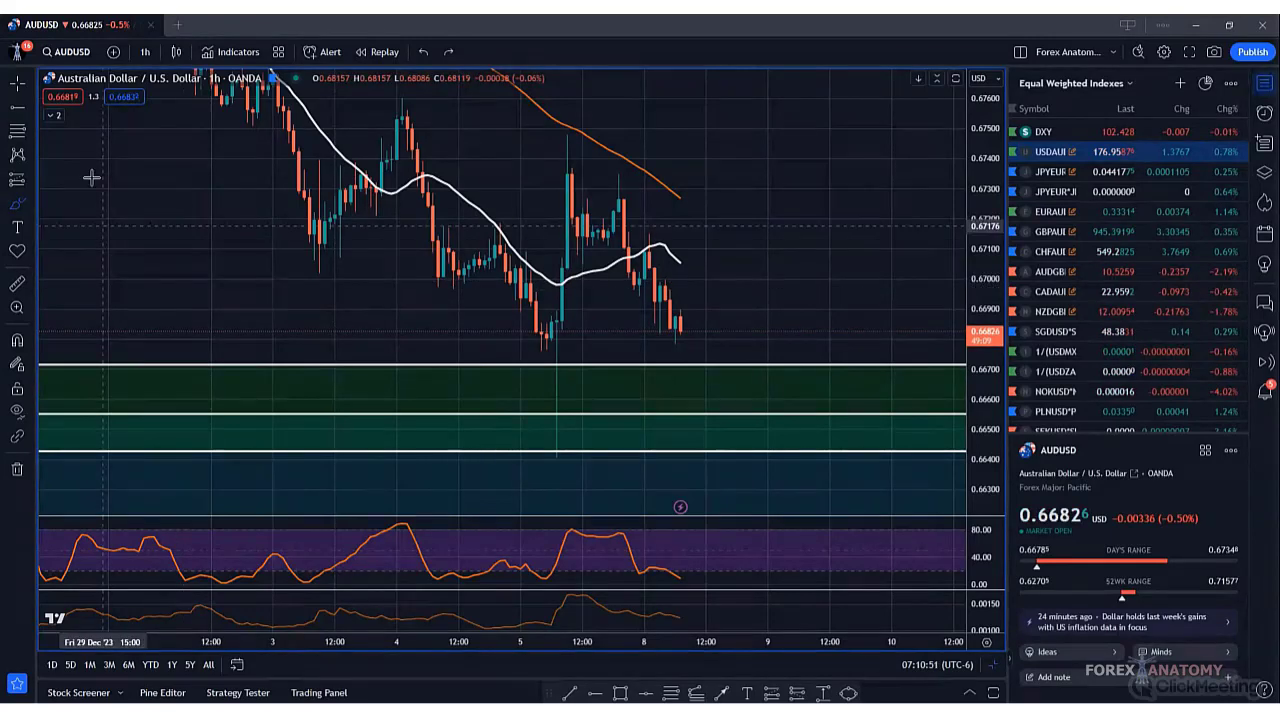
# - Search for EURAUD and load the OANDA pair on the chart
pyautogui.click(70, 57)
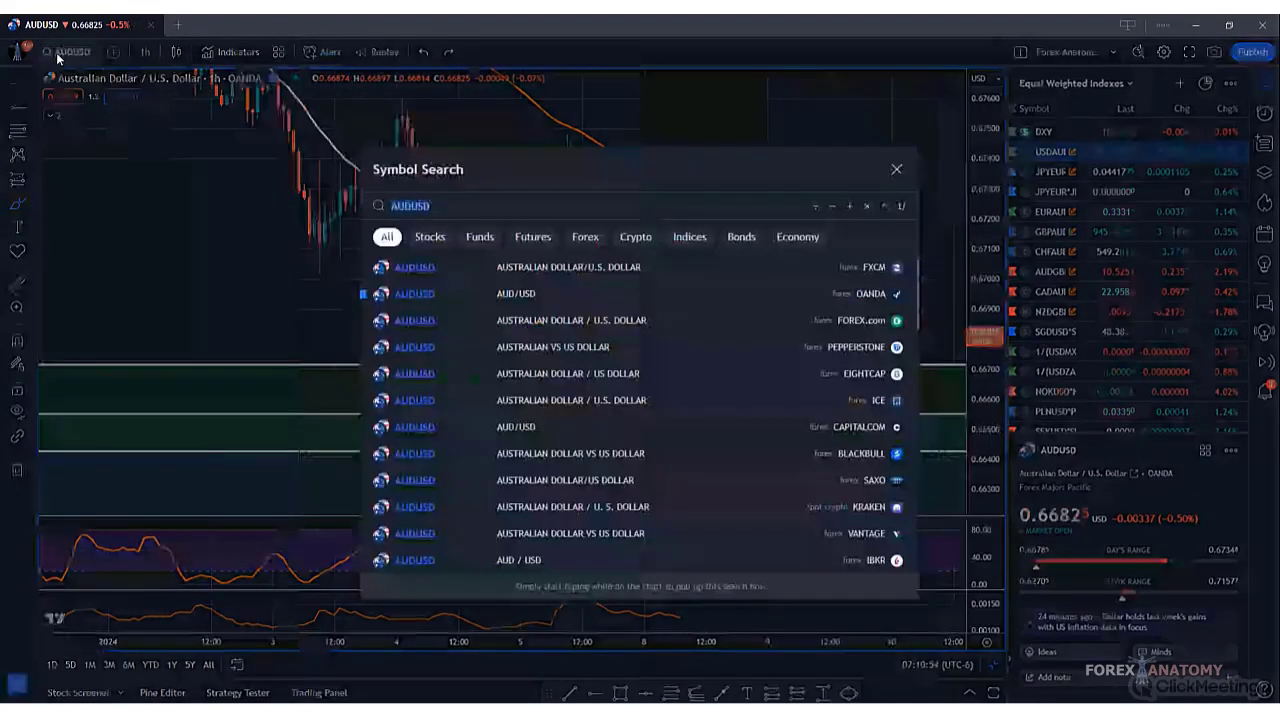
pyautogui.write('E')
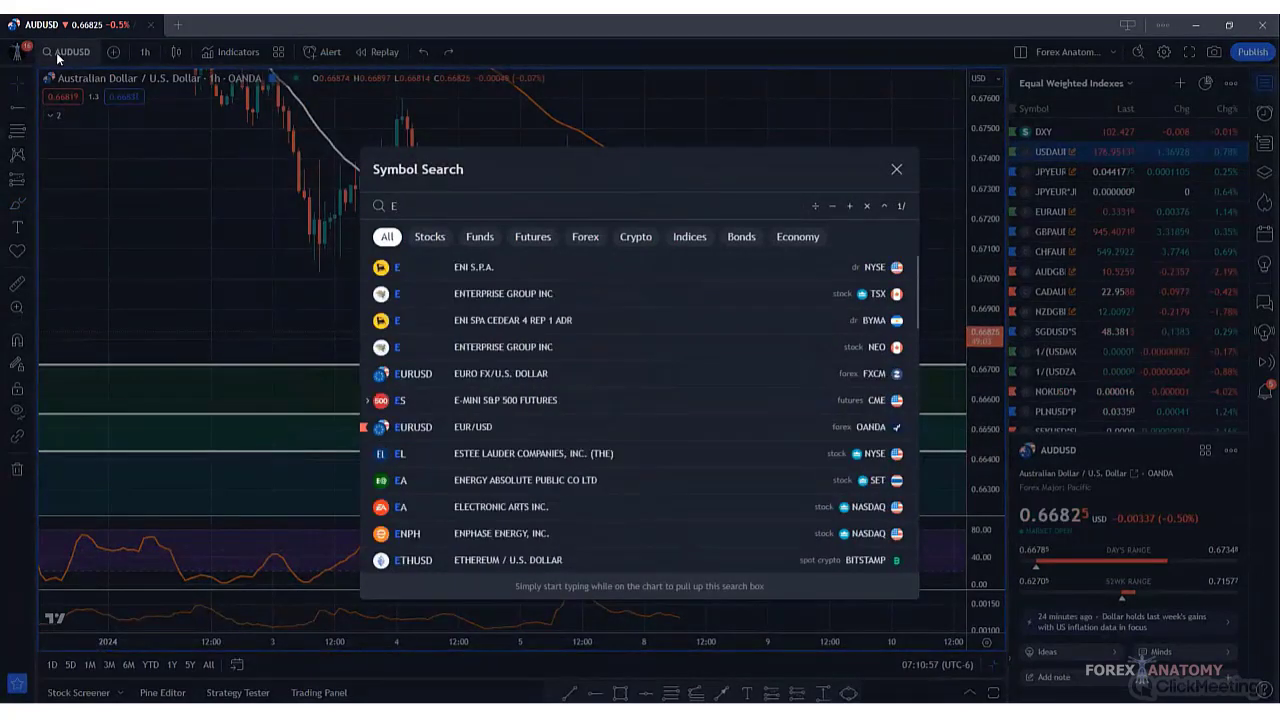
pyautogui.write('URAU')
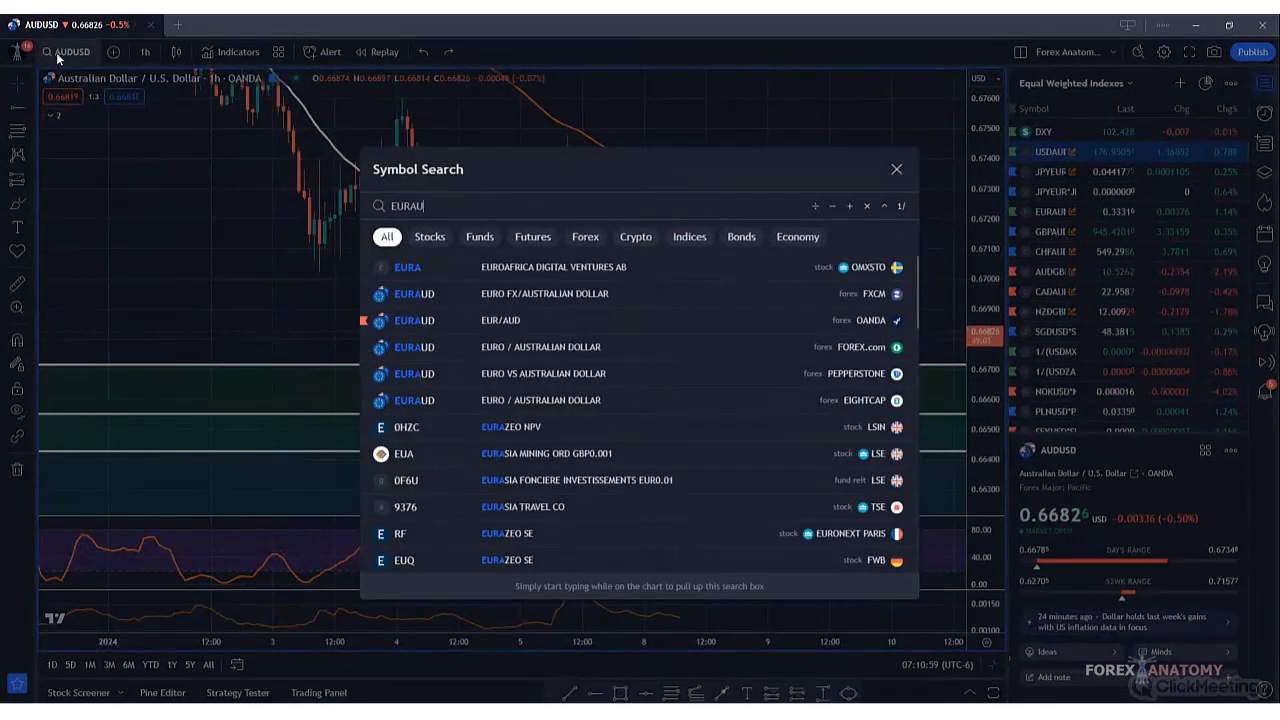
pyautogui.write('D')
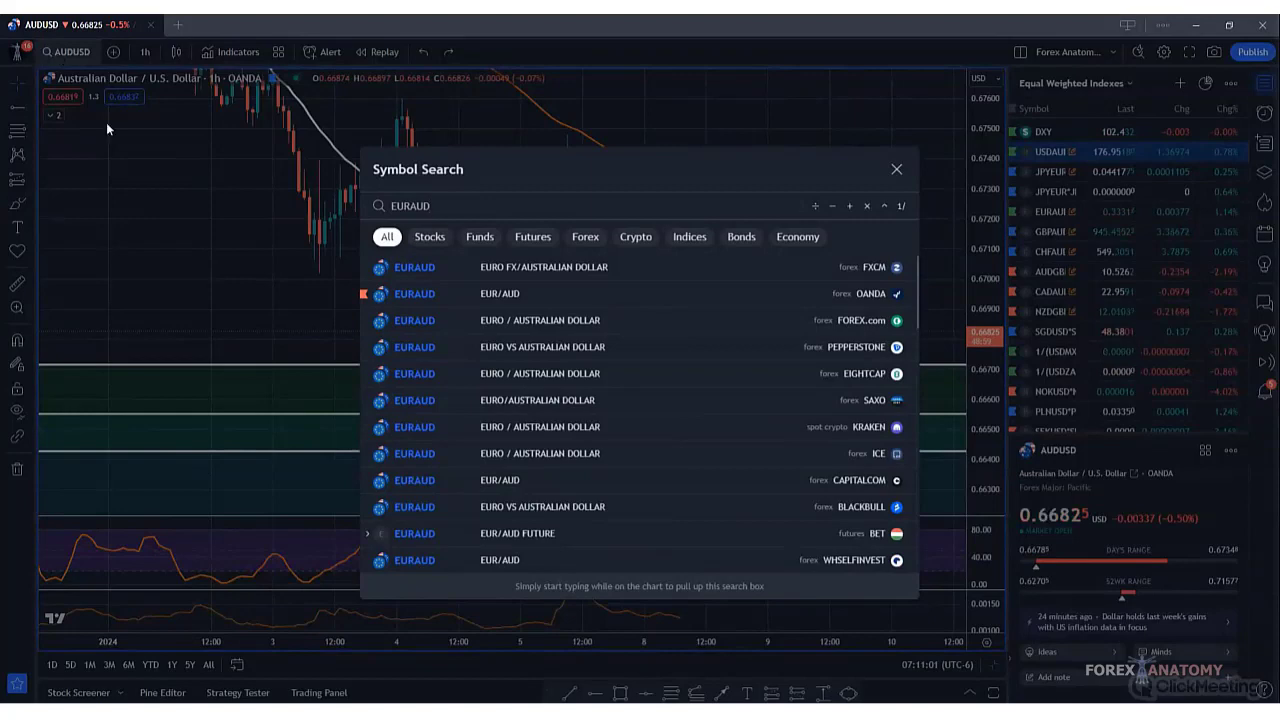
pyautogui.click(507, 295)
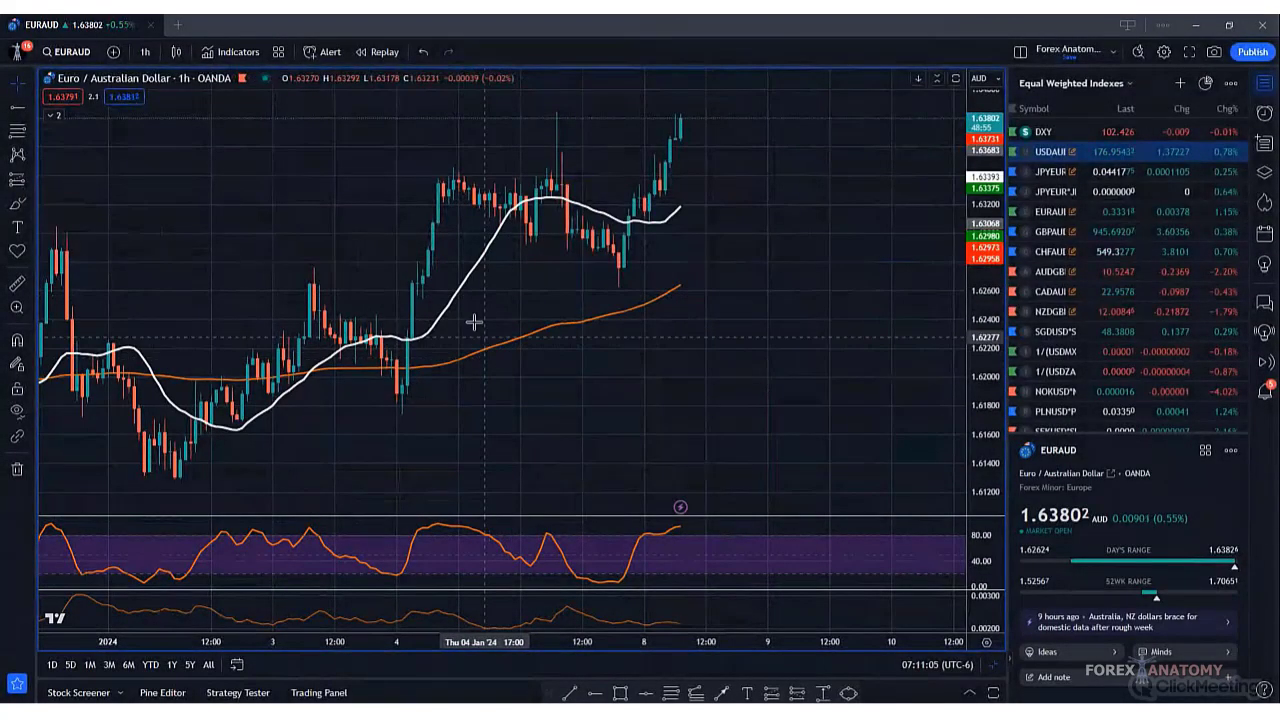
# - Examine EURAUD's recent swings on the 4-hour and 15-minute timeframes, and return to the 1-hour chart
pyautogui.moveTo(506, 301); pyautogui.dragTo(498, 352)
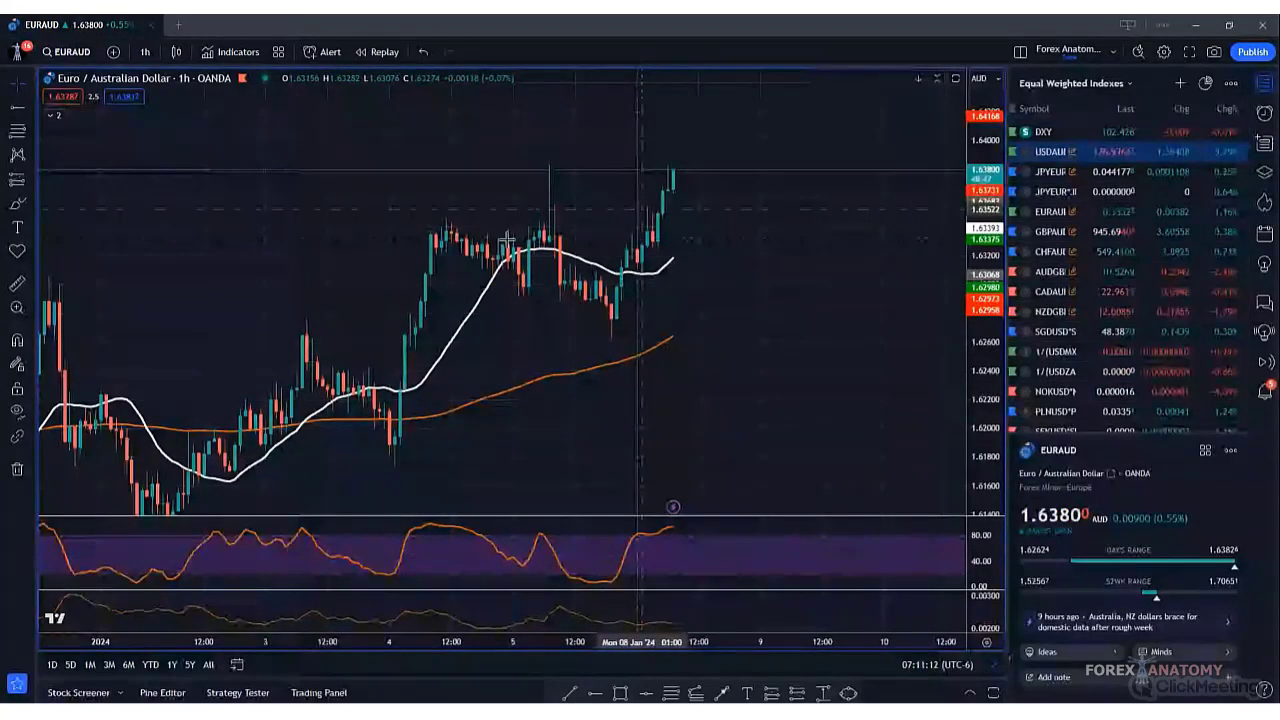
pyautogui.click(145, 51)
pyautogui.click(159, 395)
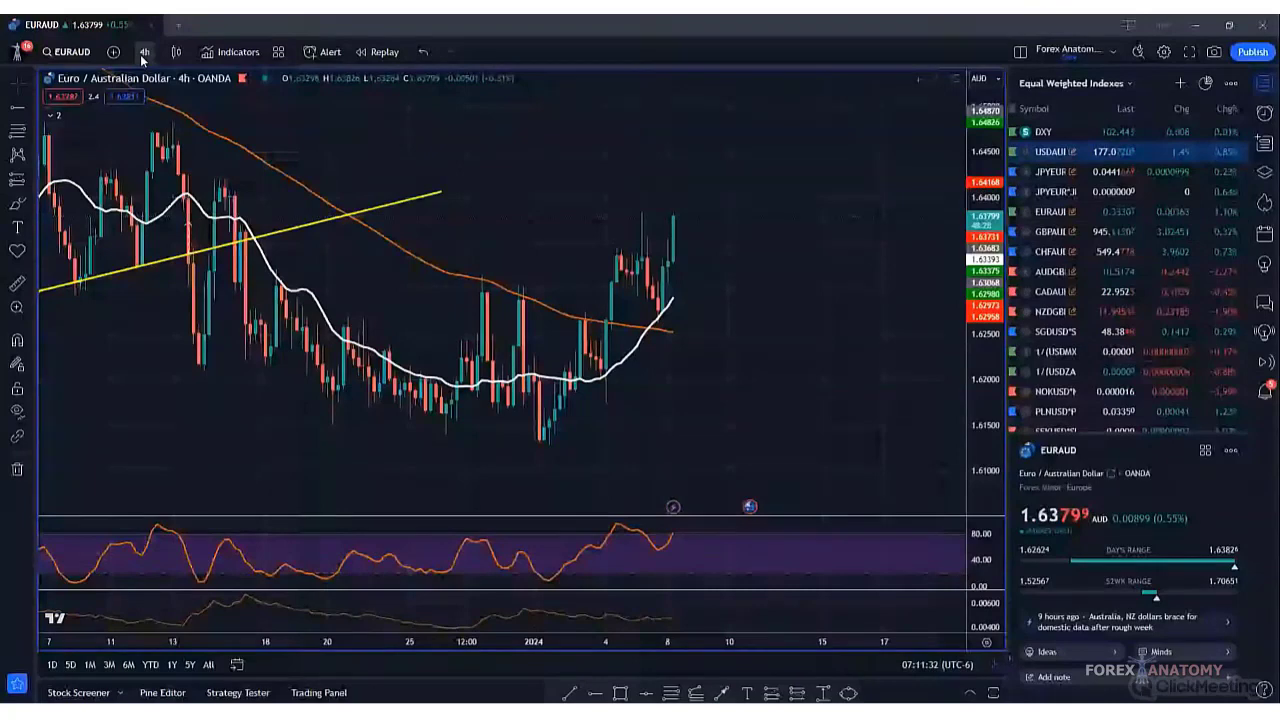
pyautogui.click(141, 60)
pyautogui.click(165, 248)
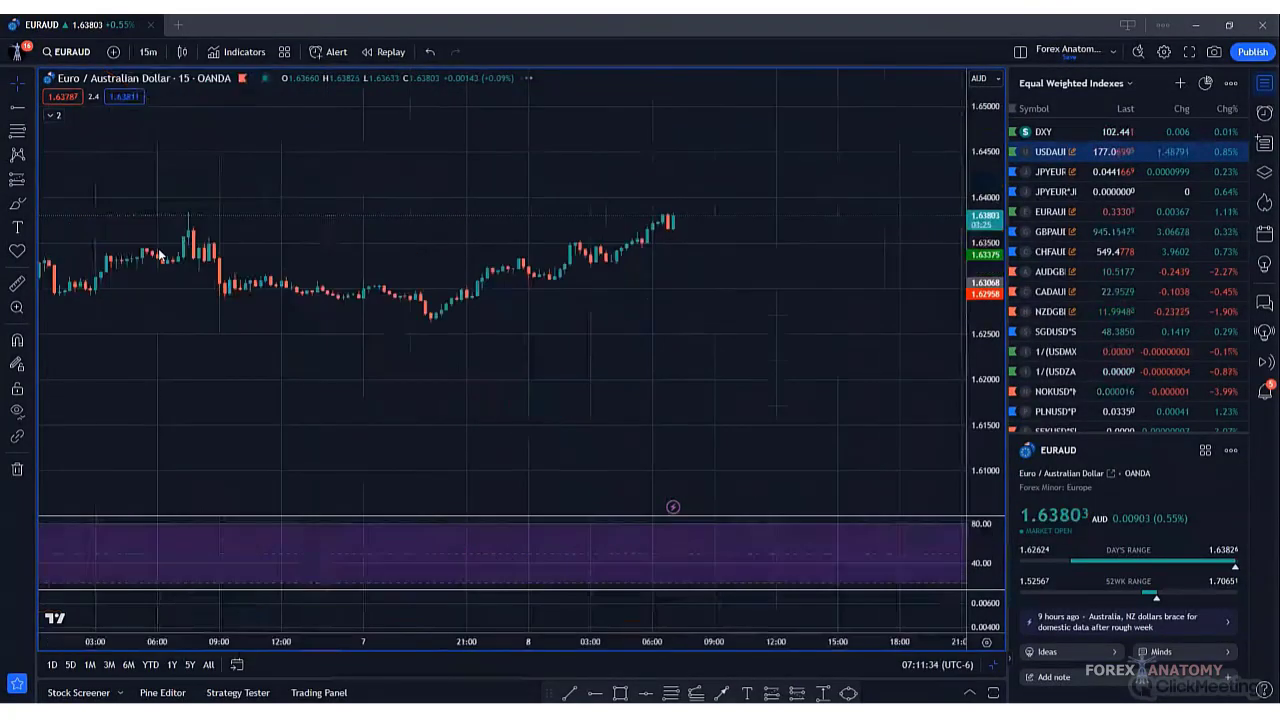
pyautogui.moveTo(983, 403); pyautogui.dragTo(985, 260)
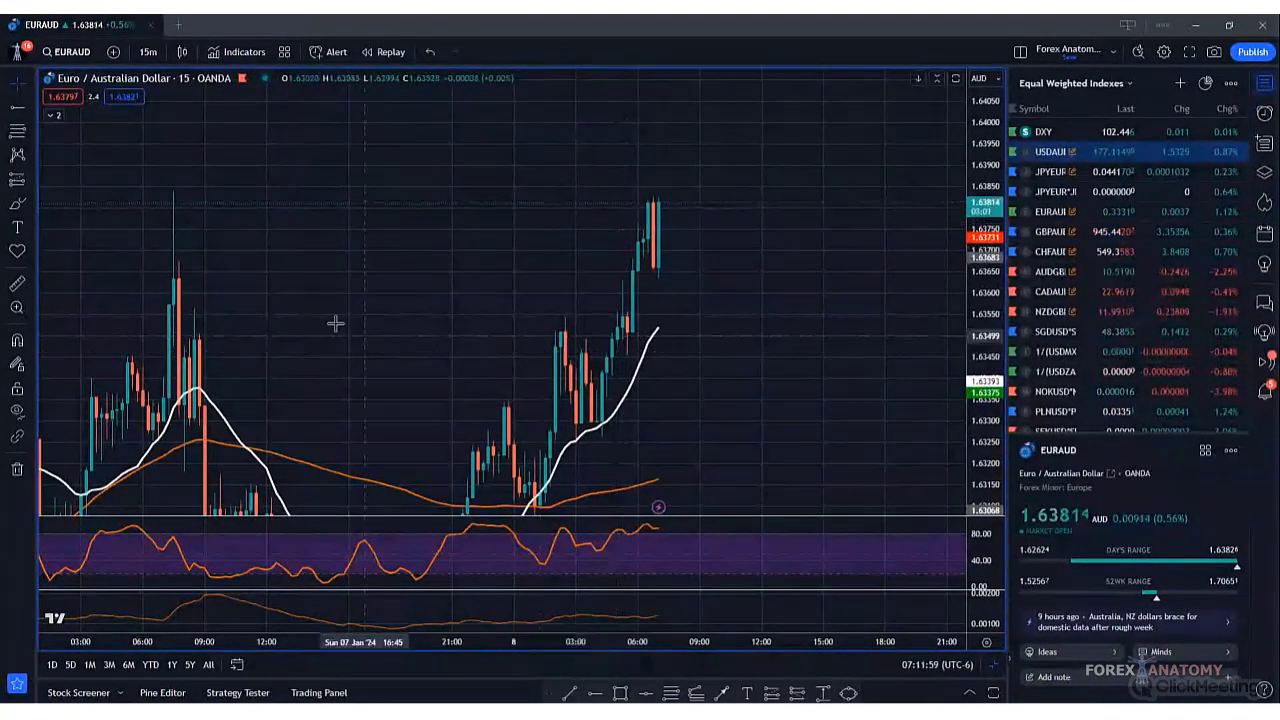
pyautogui.click(150, 52)
pyautogui.click(153, 338)
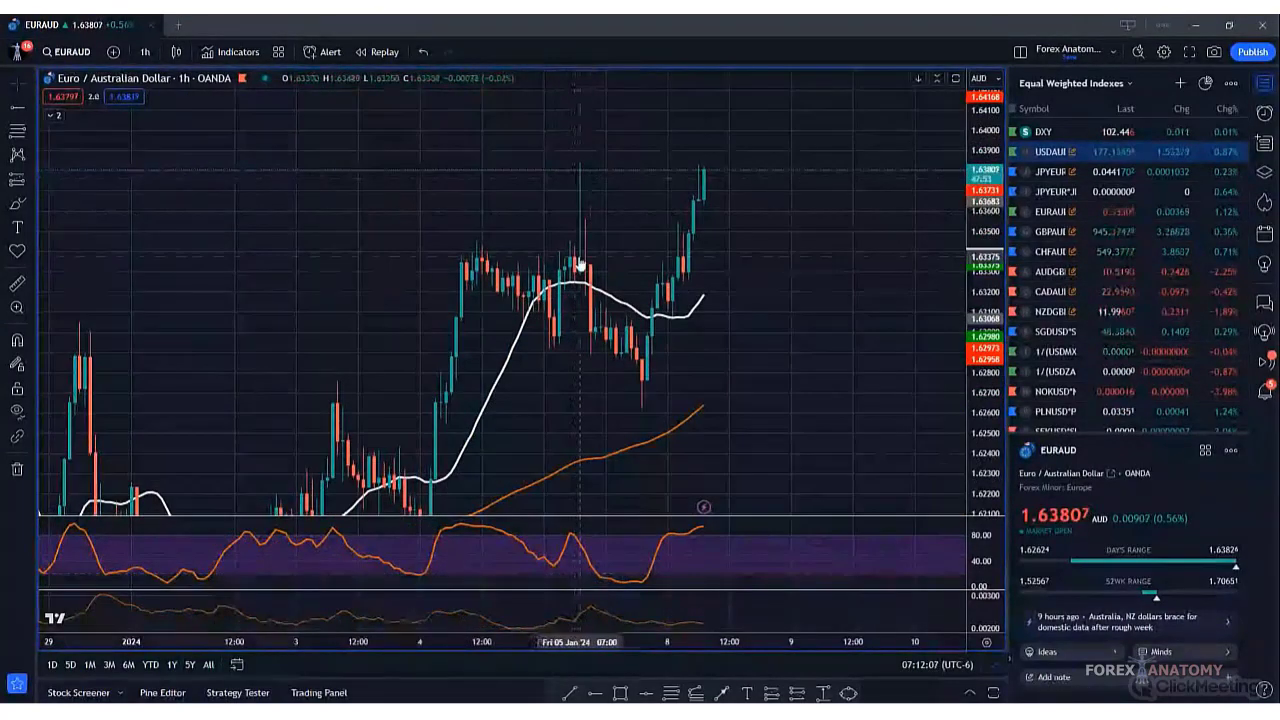
# - Draw an ellipse around the 5 Jan '24 price spike, from about 1.63857 down to 1.63217
pyautogui.click(32, 257)
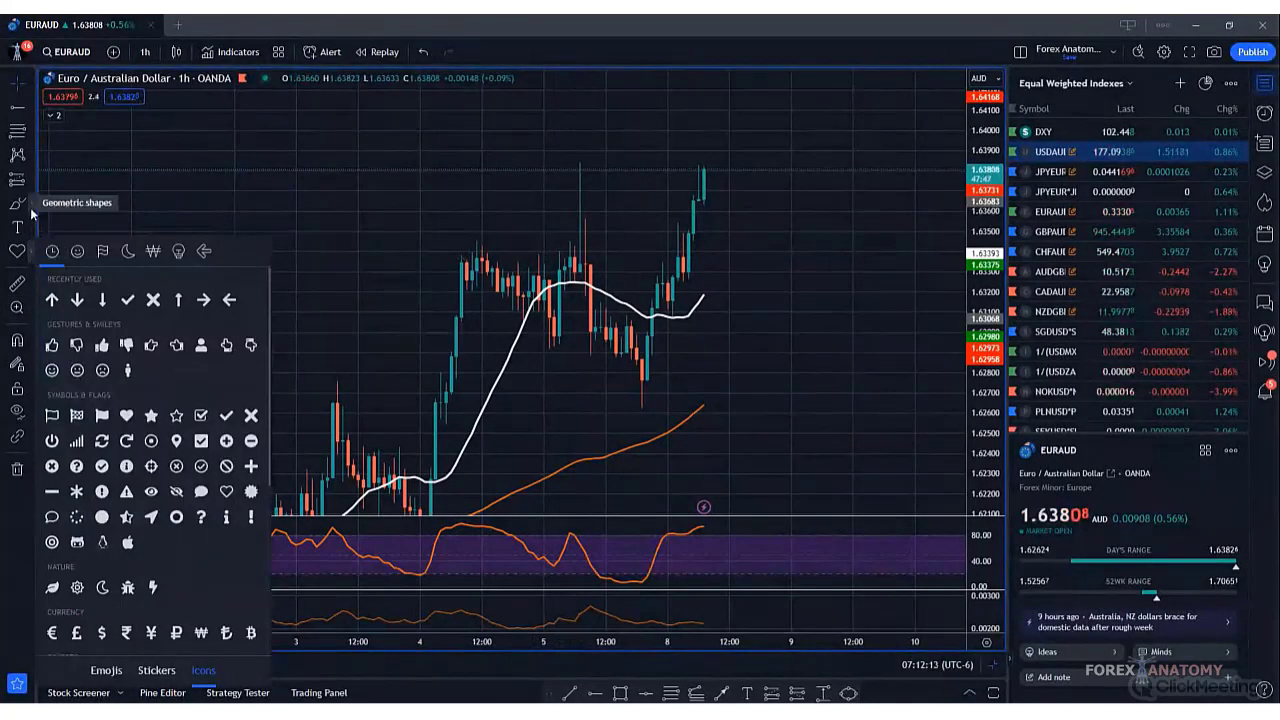
pyautogui.click(32, 210)
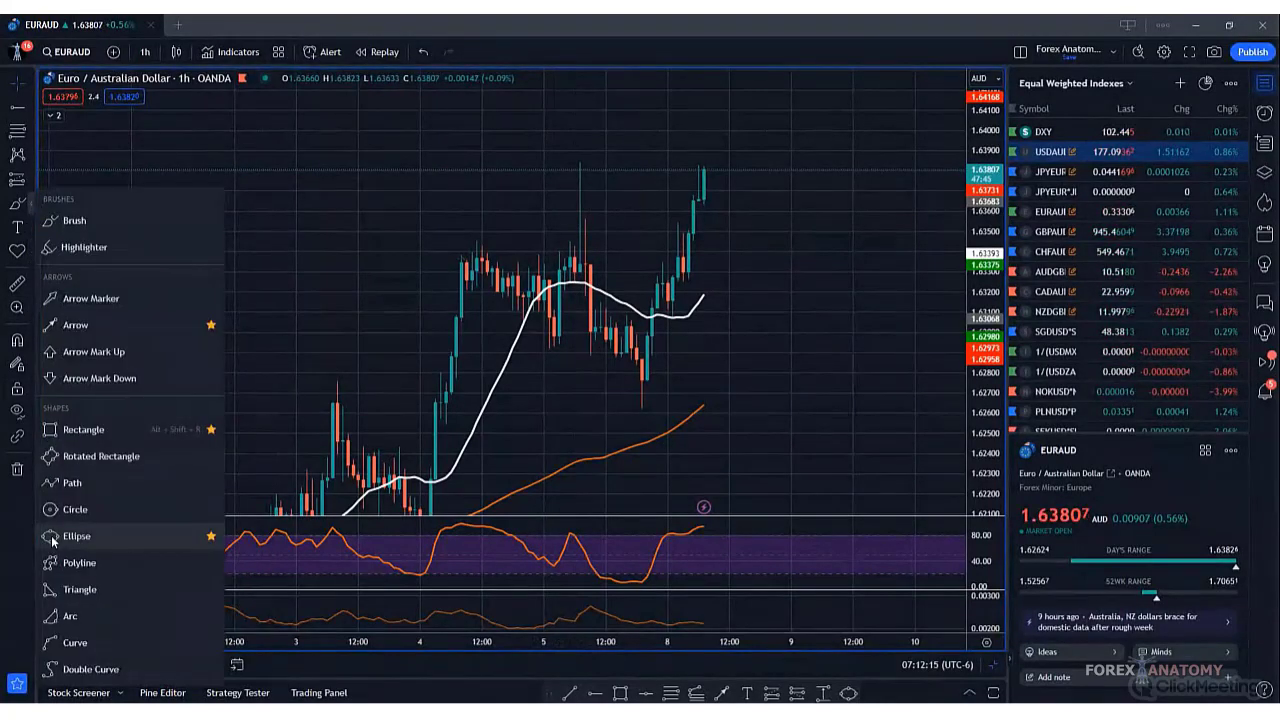
pyautogui.click(52, 541)
pyautogui.click(586, 159)
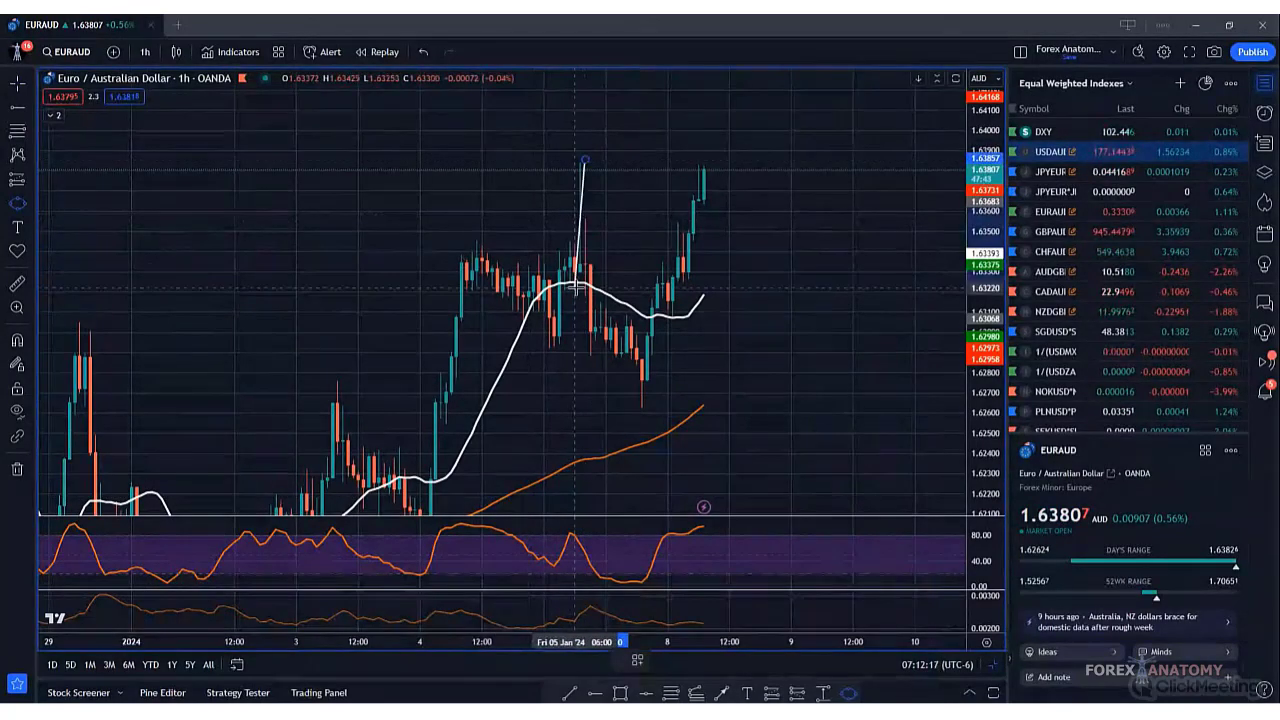
pyautogui.click(575, 288)
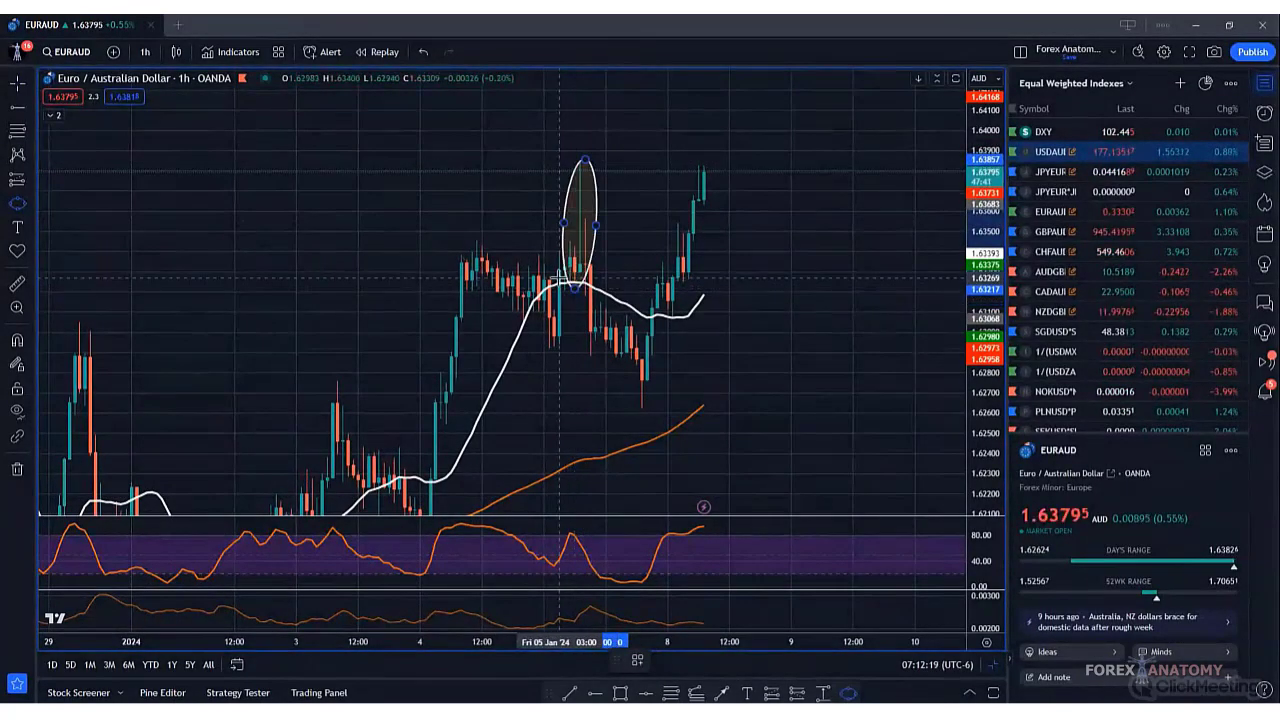
pyautogui.click(594, 225)
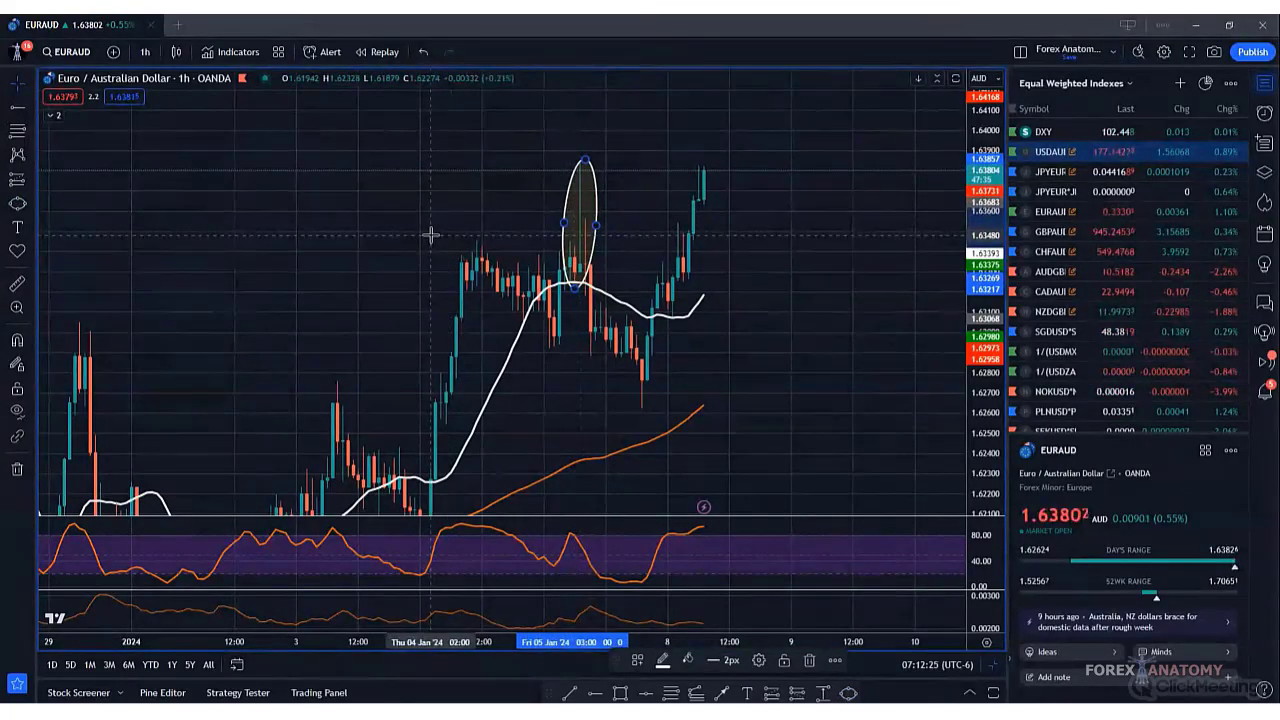
# - Switch the chart to the 4-hour timeframe and compress the price scale to show the mid-December highs alongside the latest candles
pyautogui.moveTo(503, 255); pyautogui.dragTo(457, 291)
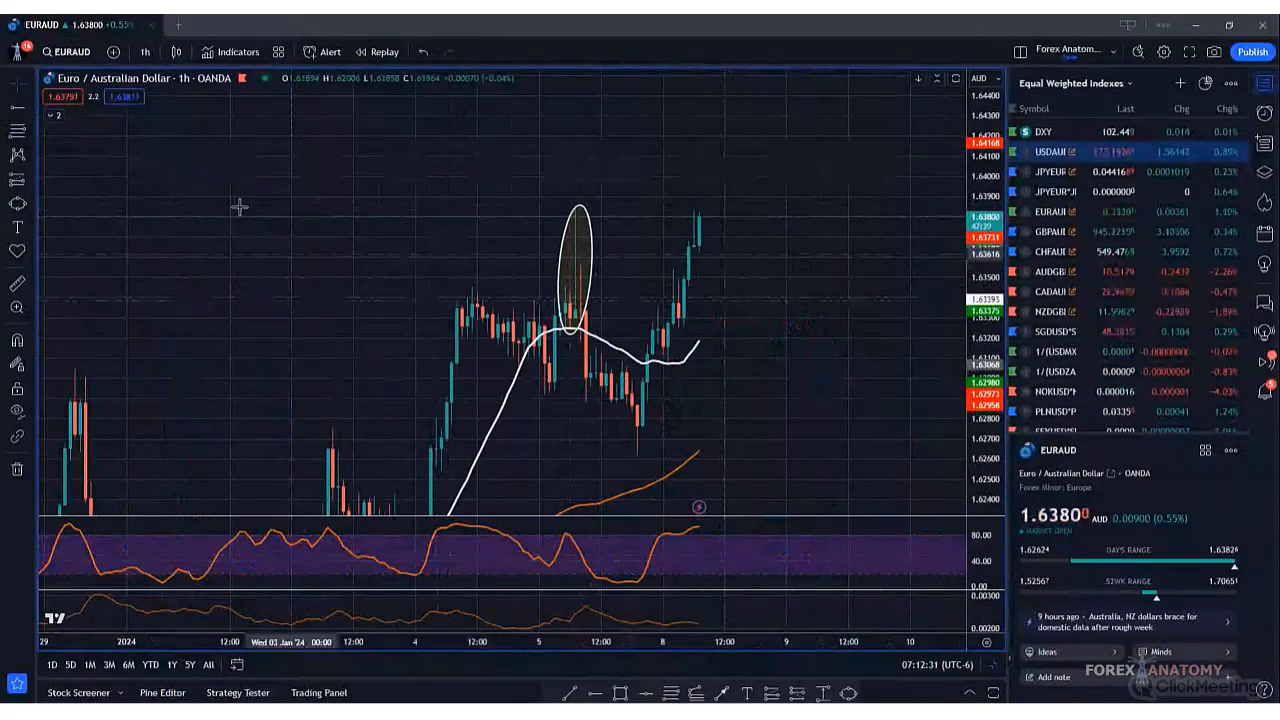
pyautogui.click(145, 52)
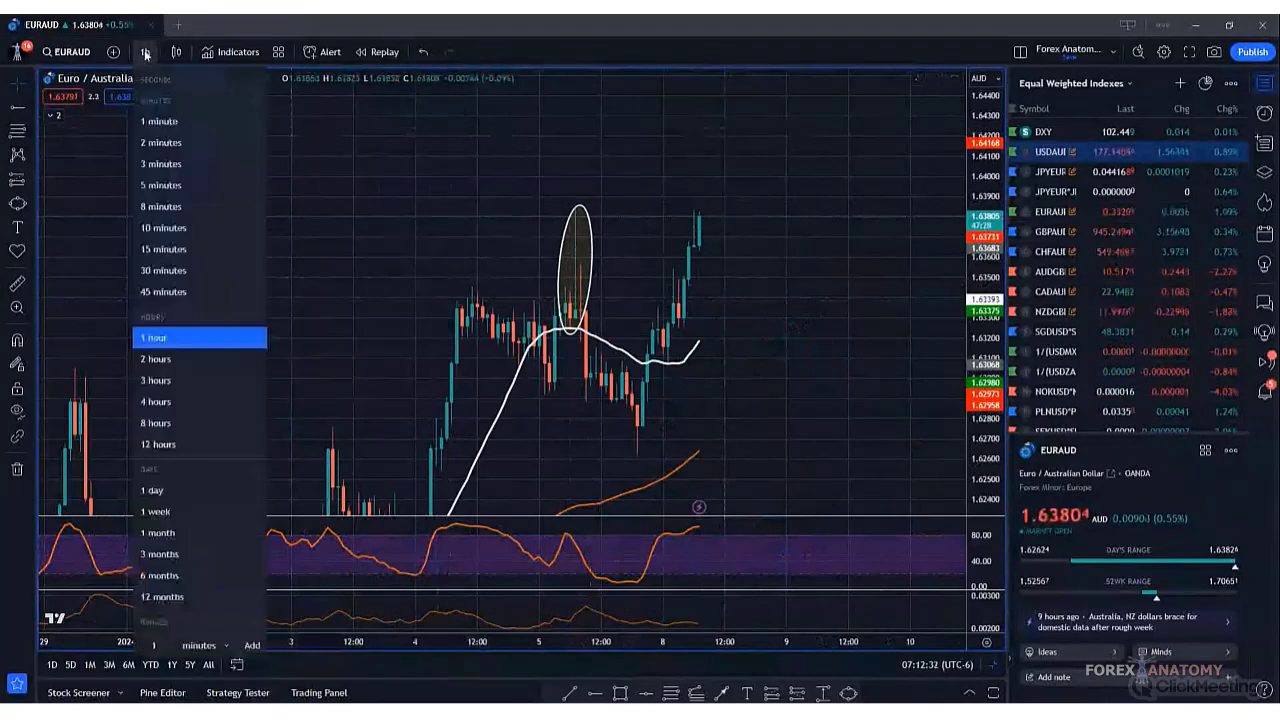
pyautogui.click(156, 401)
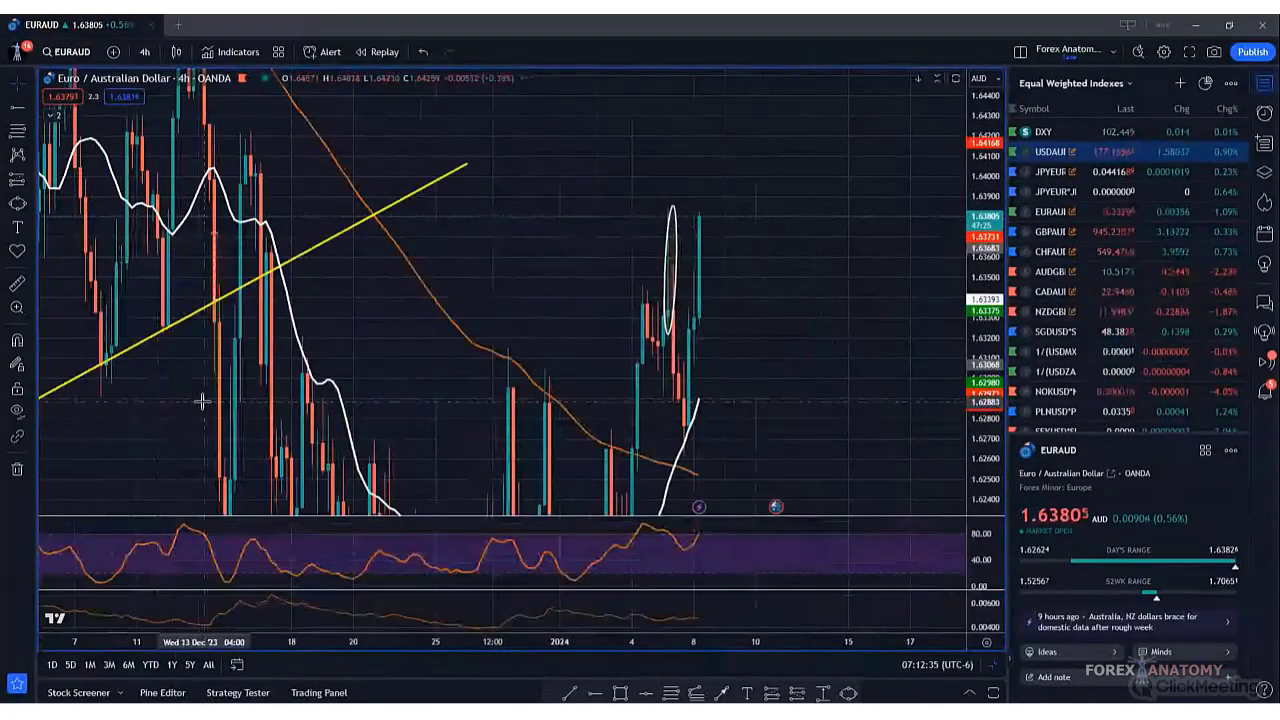
pyautogui.moveTo(503, 264); pyautogui.dragTo(494, 337)
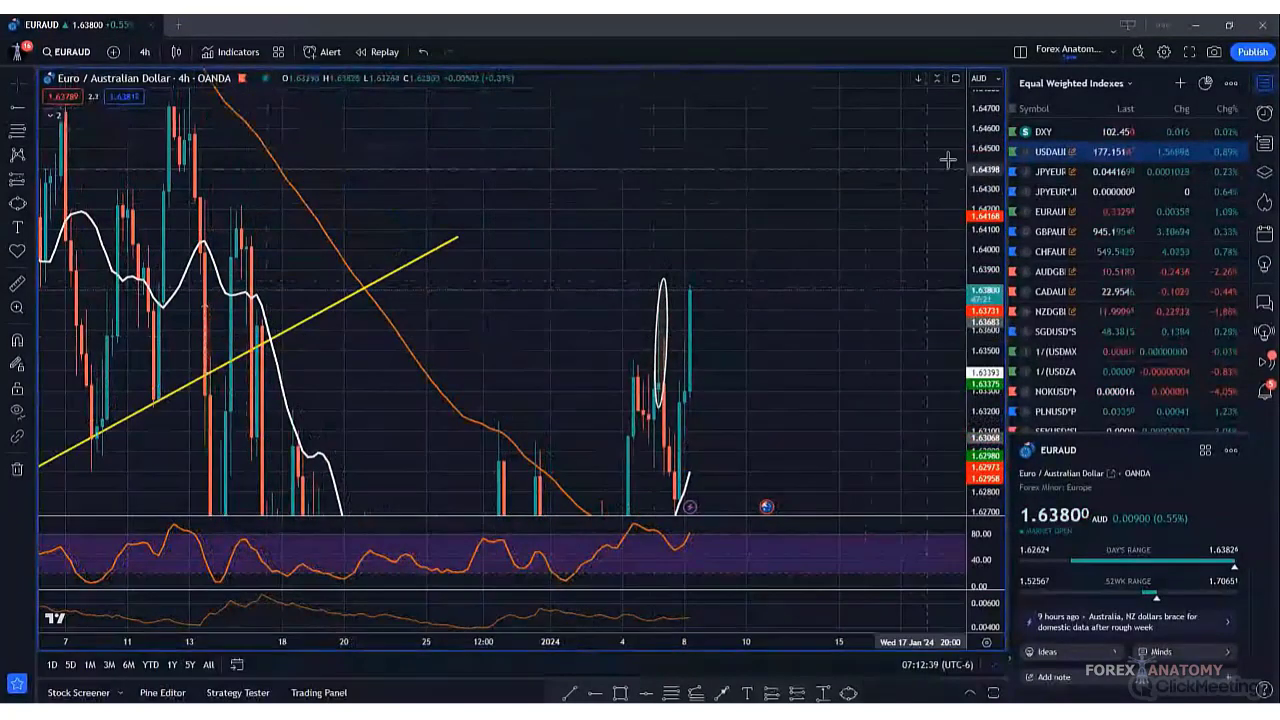
pyautogui.moveTo(982, 165); pyautogui.dragTo(981, 312)
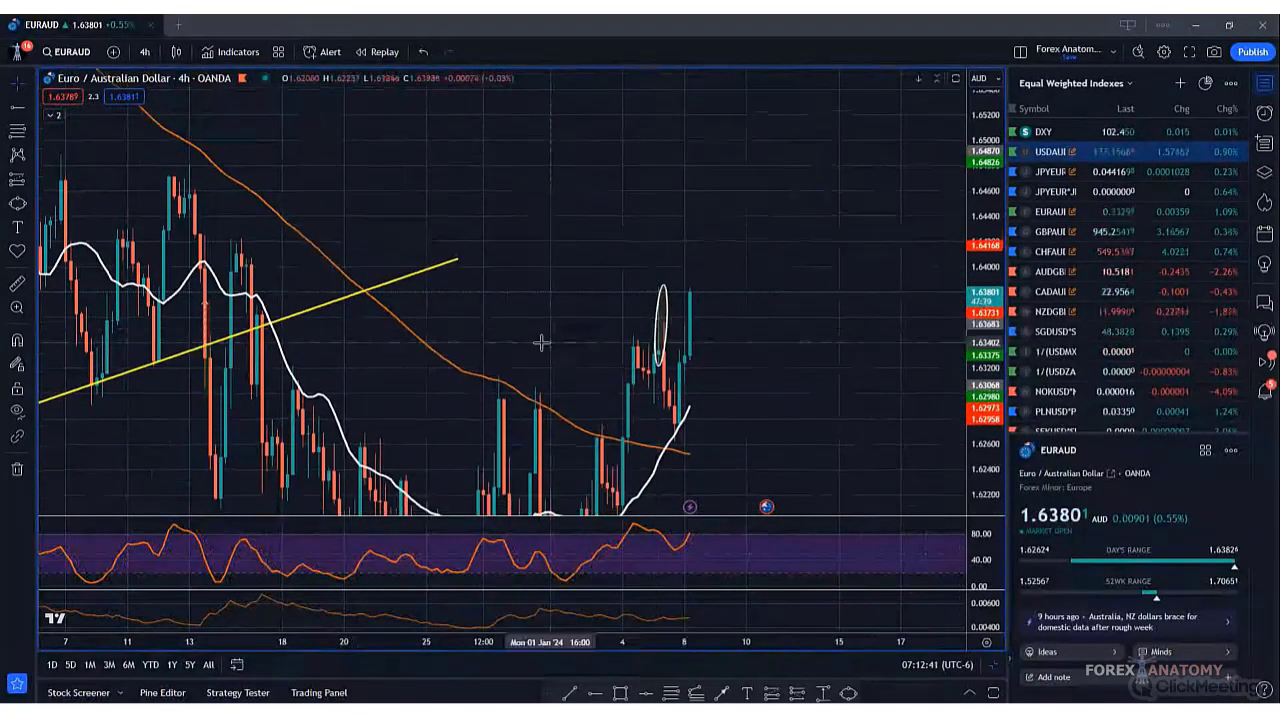
pyautogui.moveTo(543, 340); pyautogui.dragTo(617, 256)
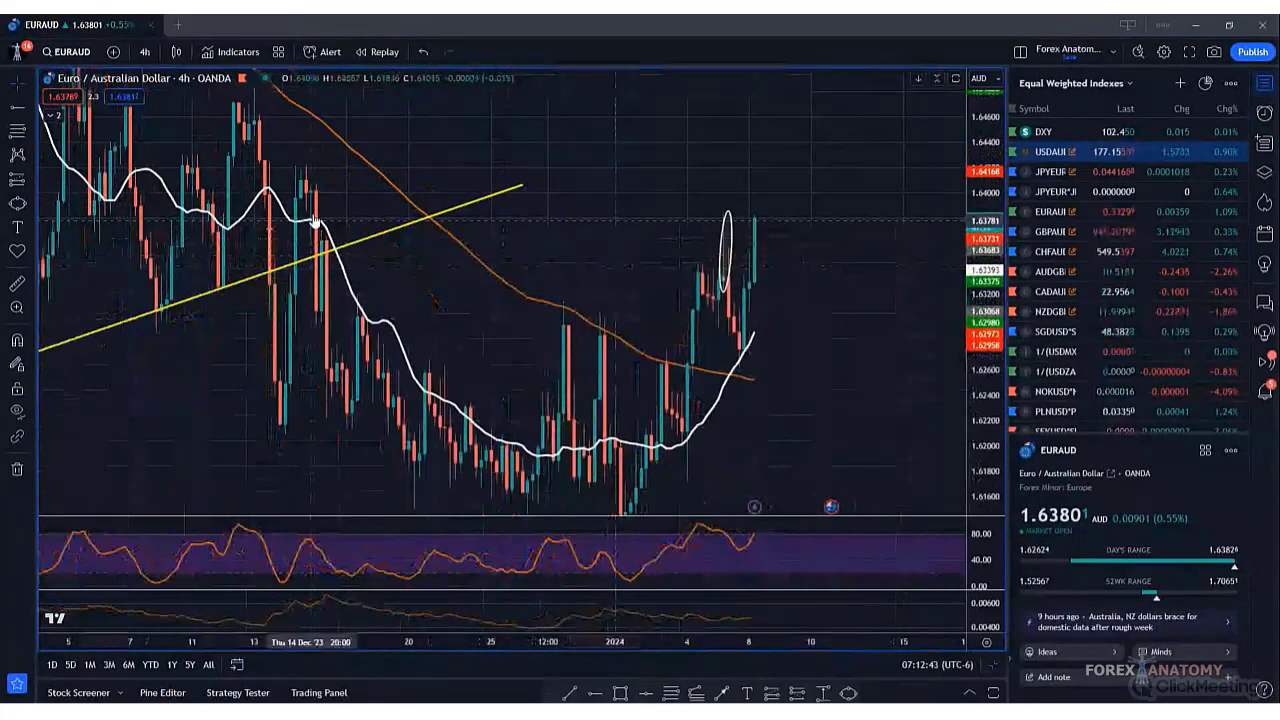
pyautogui.moveTo(455, 283); pyautogui.dragTo(431, 295)
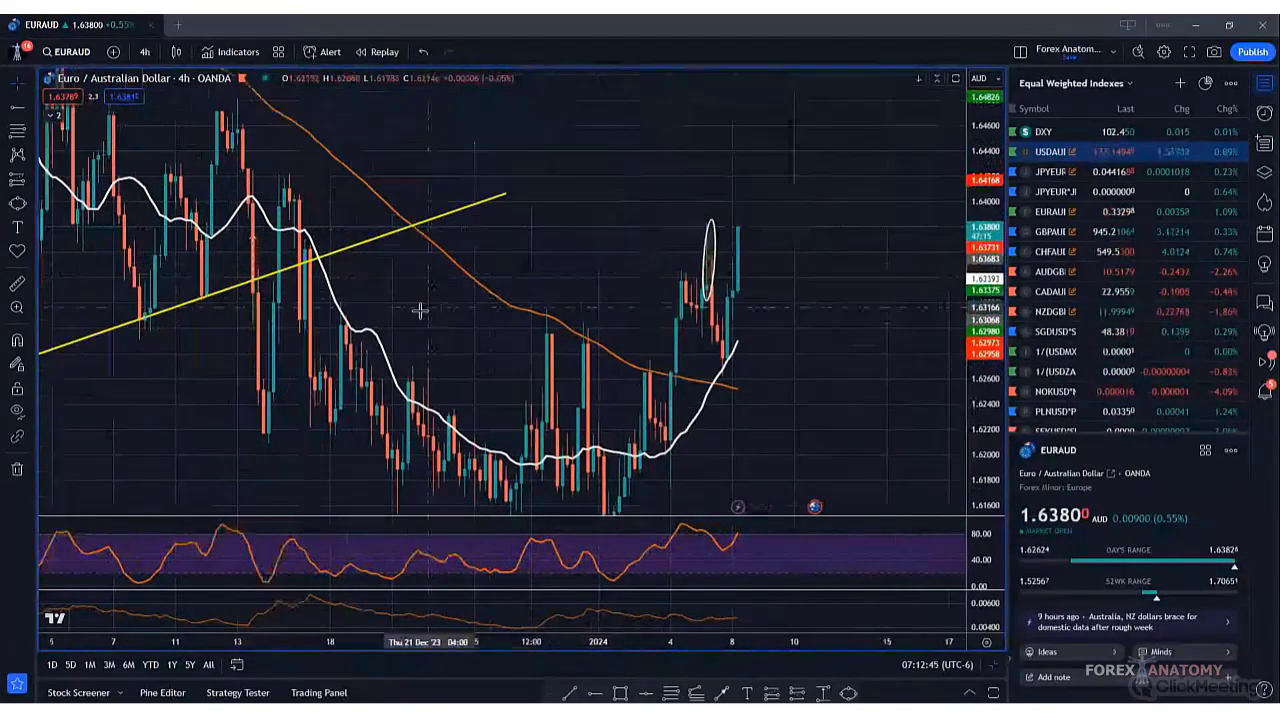
# - Draw a rectangle from 13 Dec '23 to 17 Jan '24 between 1.63986 and 1.64422, and apply the 4 Hour Supply Zone template
pyautogui.click(20, 207)
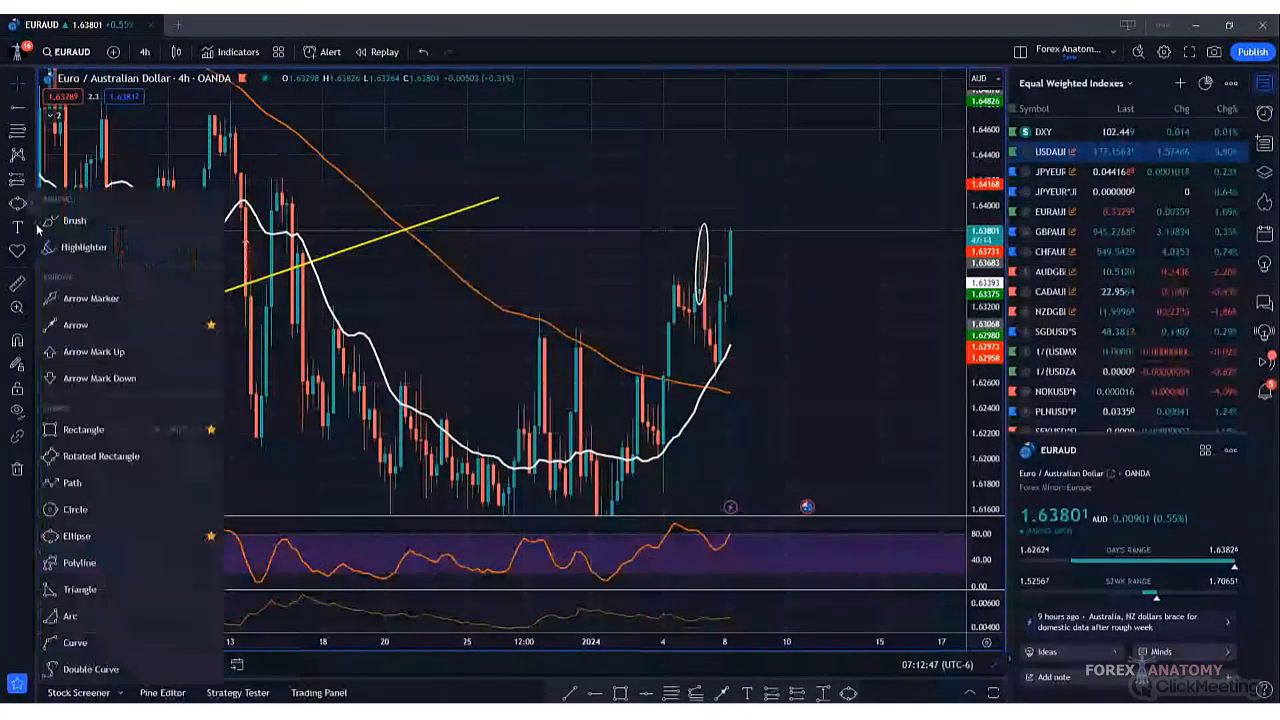
pyautogui.click(51, 432)
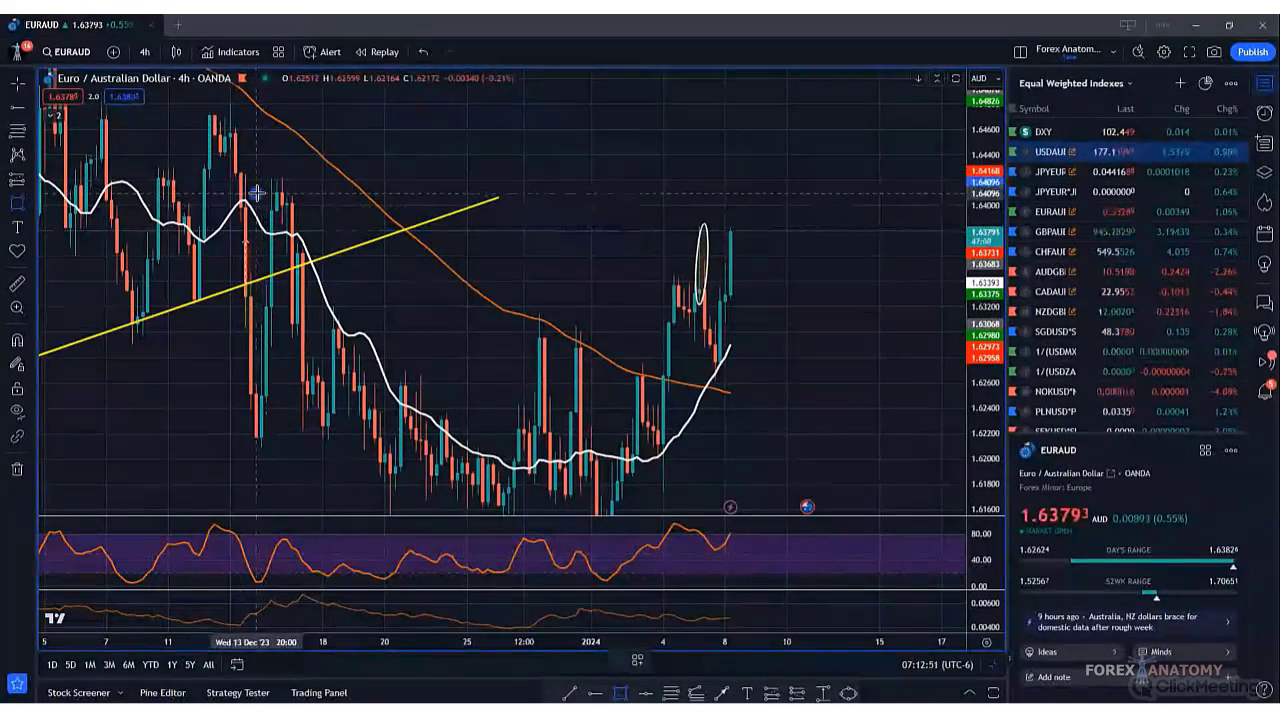
pyautogui.moveTo(257, 192)
pyautogui.mouseDown()
pyautogui.moveTo(751, 149)
pyautogui.moveTo(906, 172)
pyautogui.mouseUp()
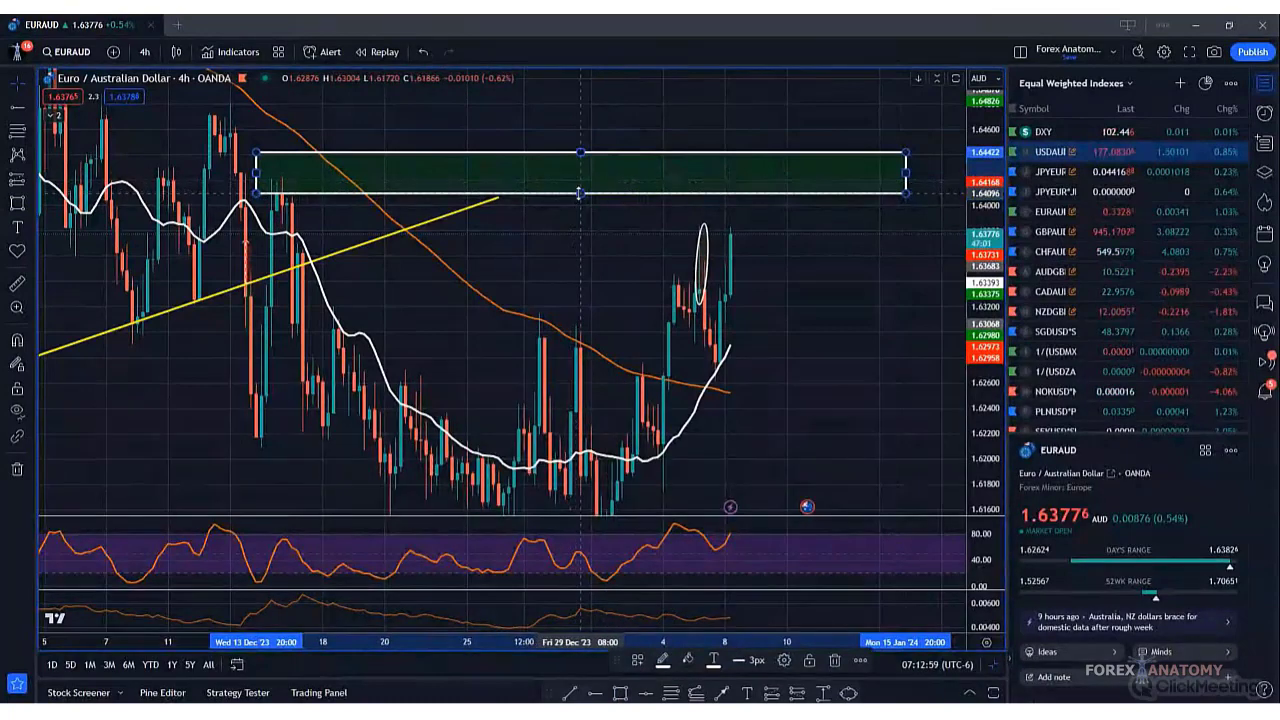
pyautogui.moveTo(580, 192); pyautogui.dragTo(583, 208)
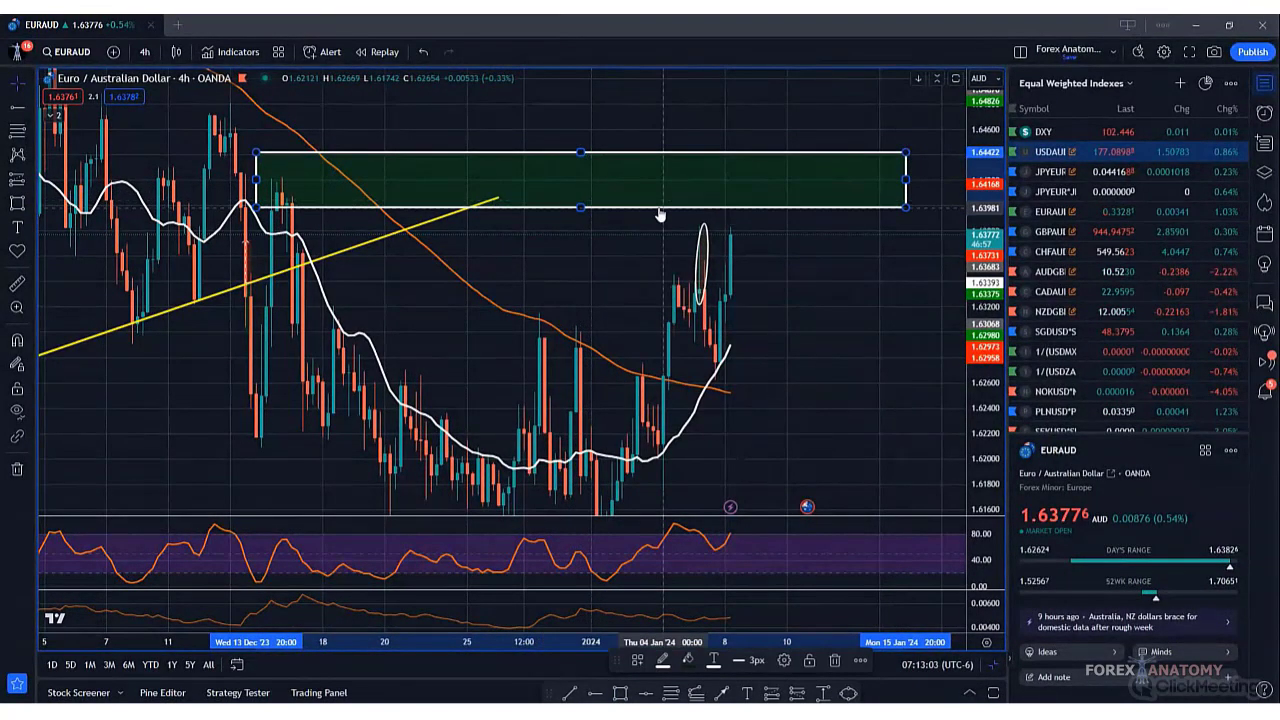
pyautogui.moveTo(905, 180); pyautogui.dragTo(942, 182)
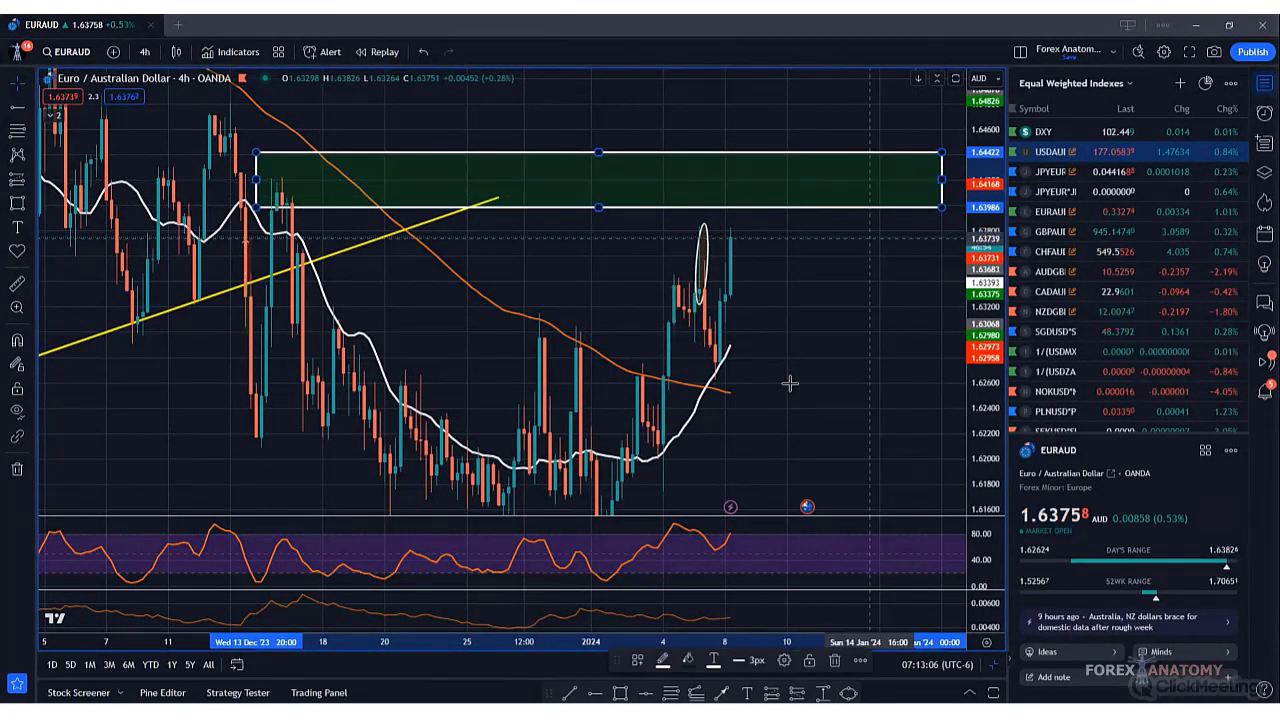
pyautogui.click(638, 661)
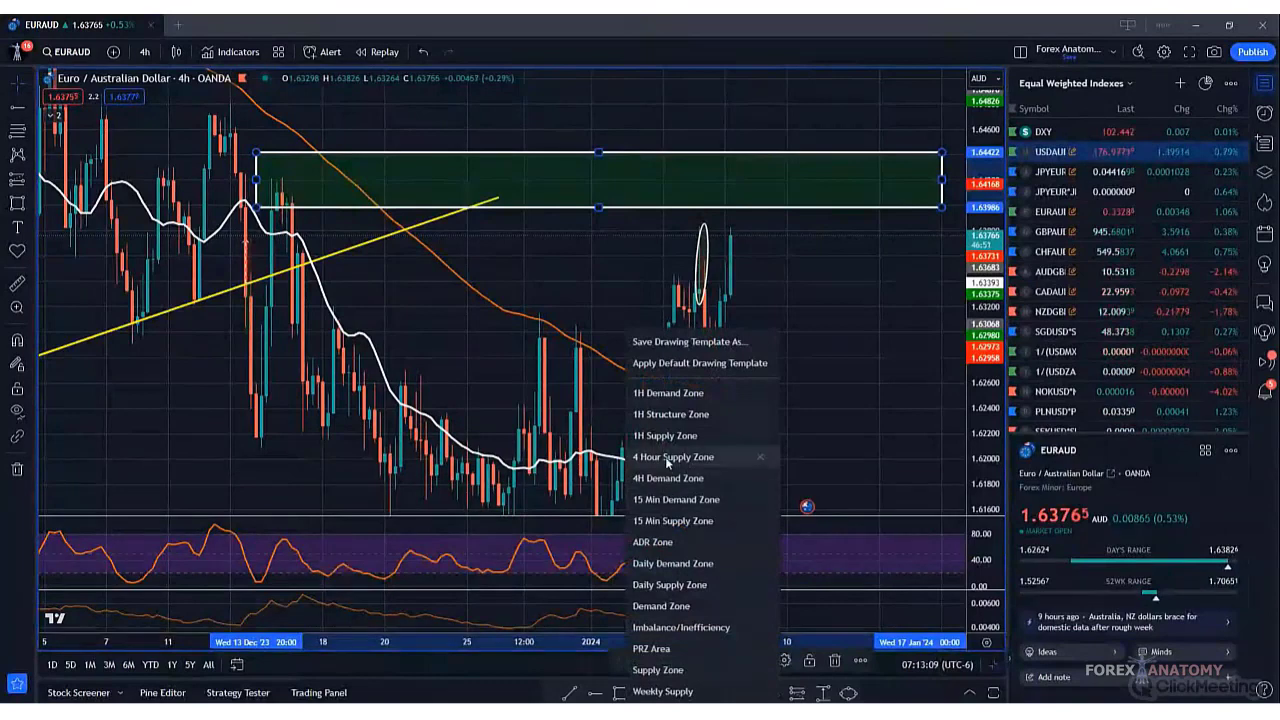
pyautogui.click(492, 401)
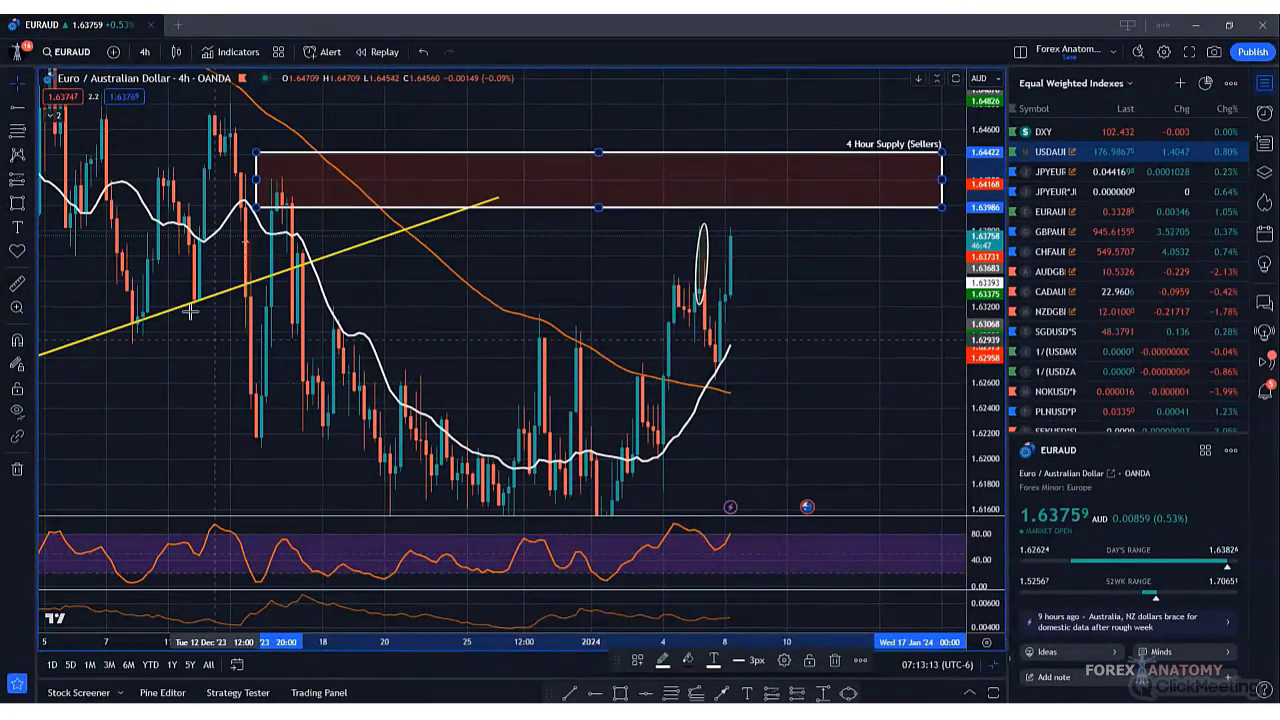
# - Check the supply zone on the 1-hour chart, and switch to the 15-minute timeframe with the price scale expanded around the latest rally
pyautogui.click(144, 51)
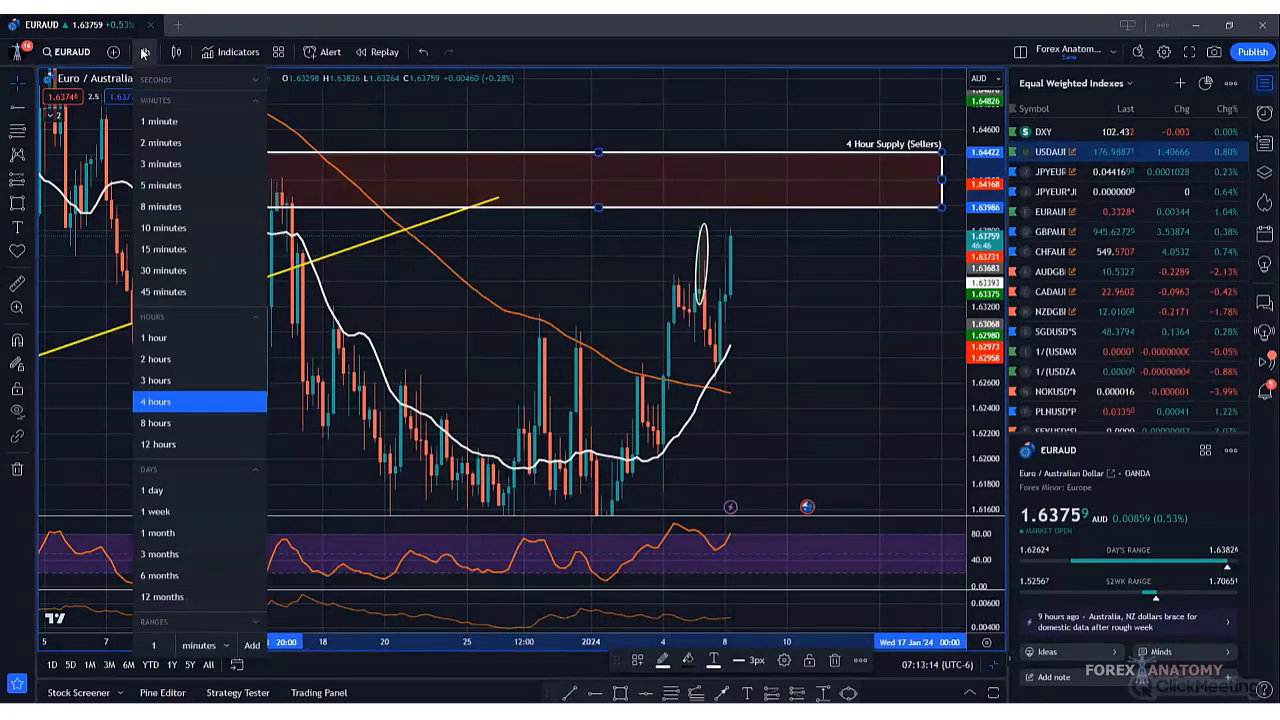
pyautogui.click(157, 337)
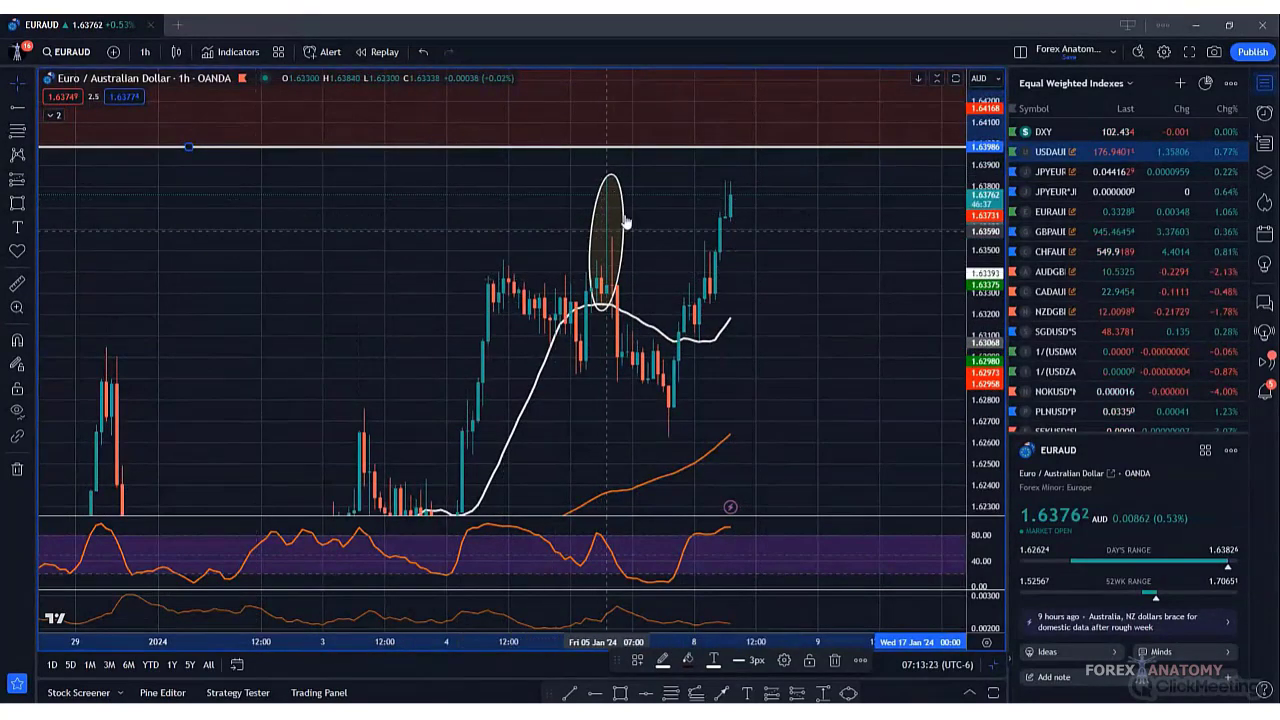
pyautogui.click(147, 52)
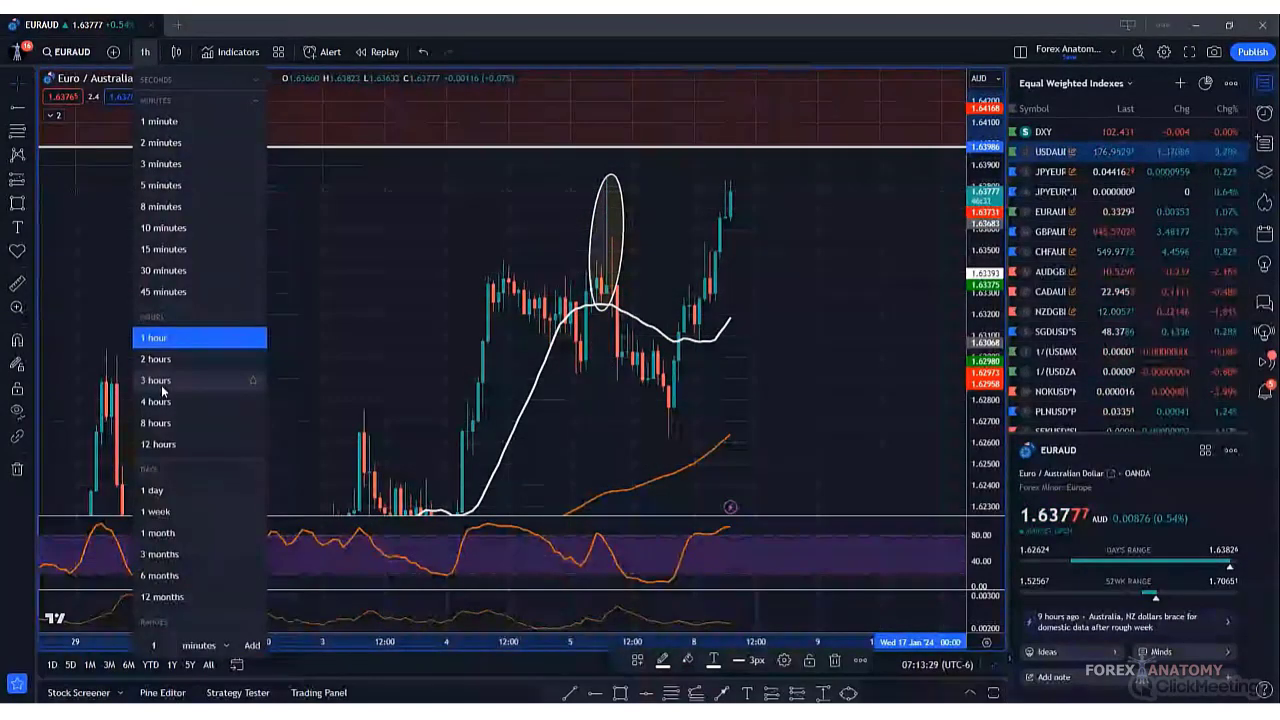
pyautogui.click(161, 249)
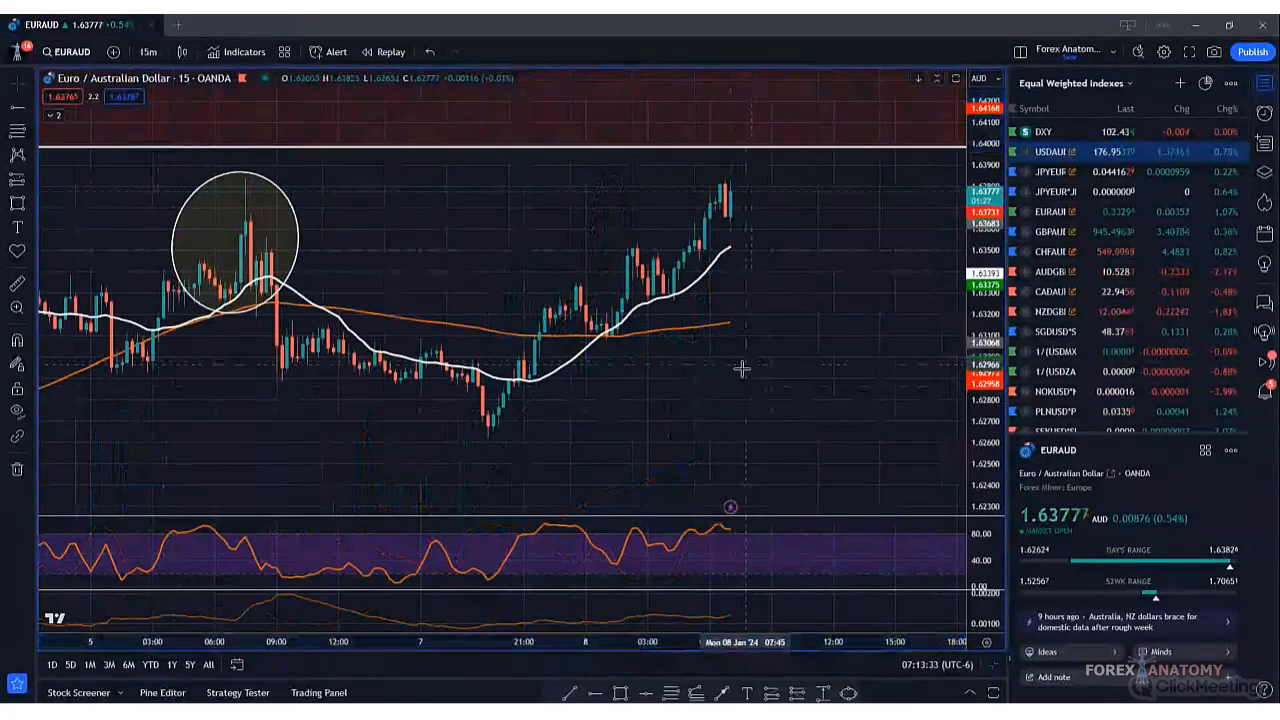
pyautogui.moveTo(988, 462); pyautogui.dragTo(988, 410)
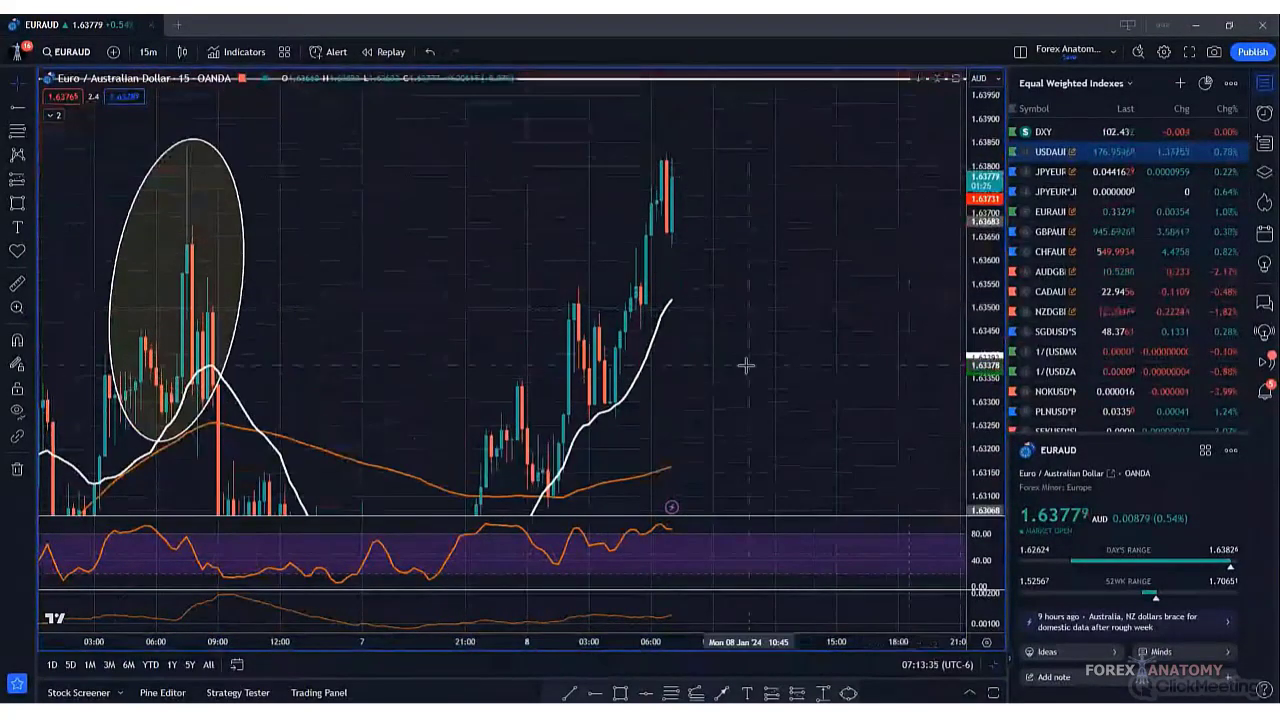
pyautogui.moveTo(743, 366); pyautogui.dragTo(654, 409)
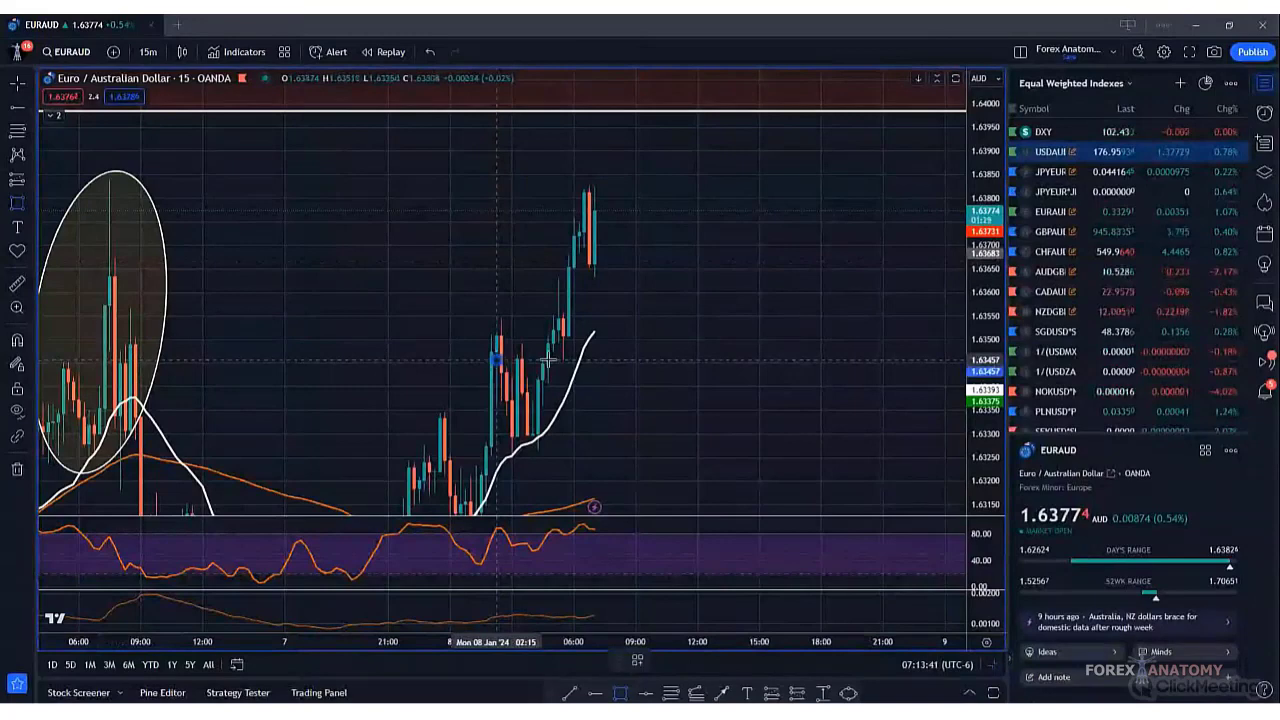
# - Draw a rectangle from 7 Jan '24 23:00 to 8 Jan 18:30 between 1.63457 and 1.63554, and apply the 15 Min Demand Zone template
pyautogui.click(795, 314)
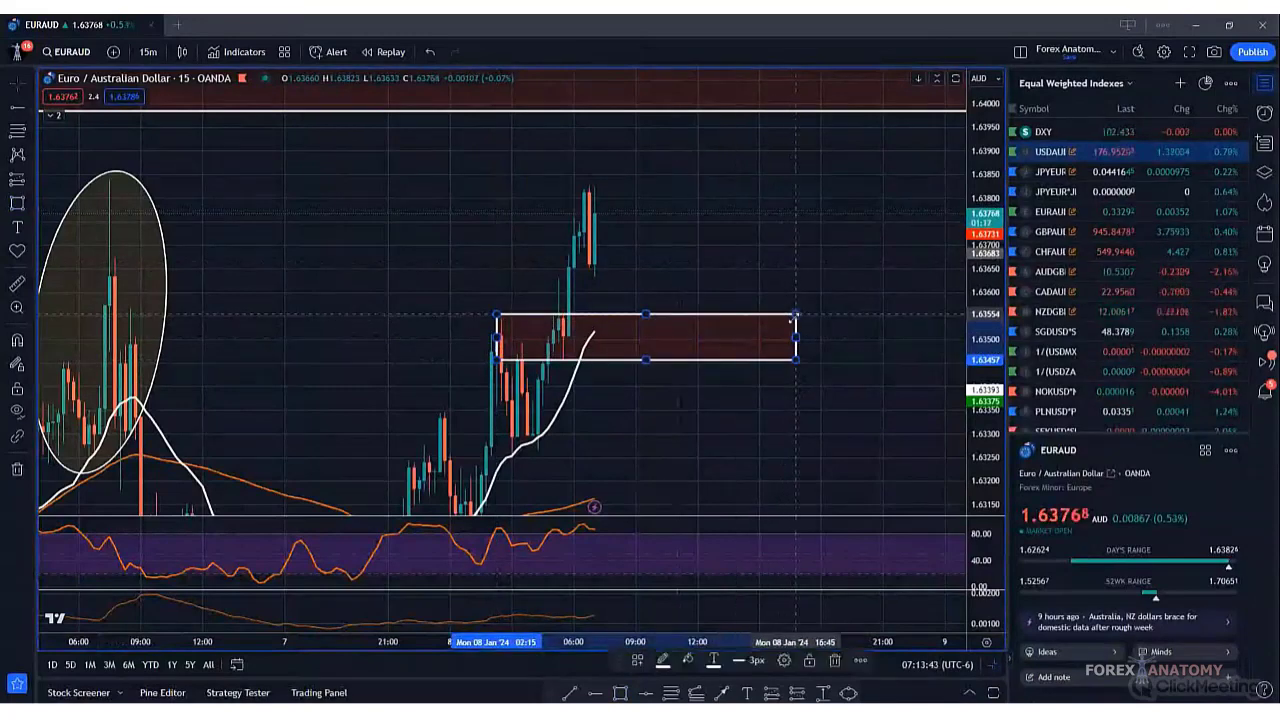
pyautogui.moveTo(496, 337); pyautogui.dragTo(462, 338)
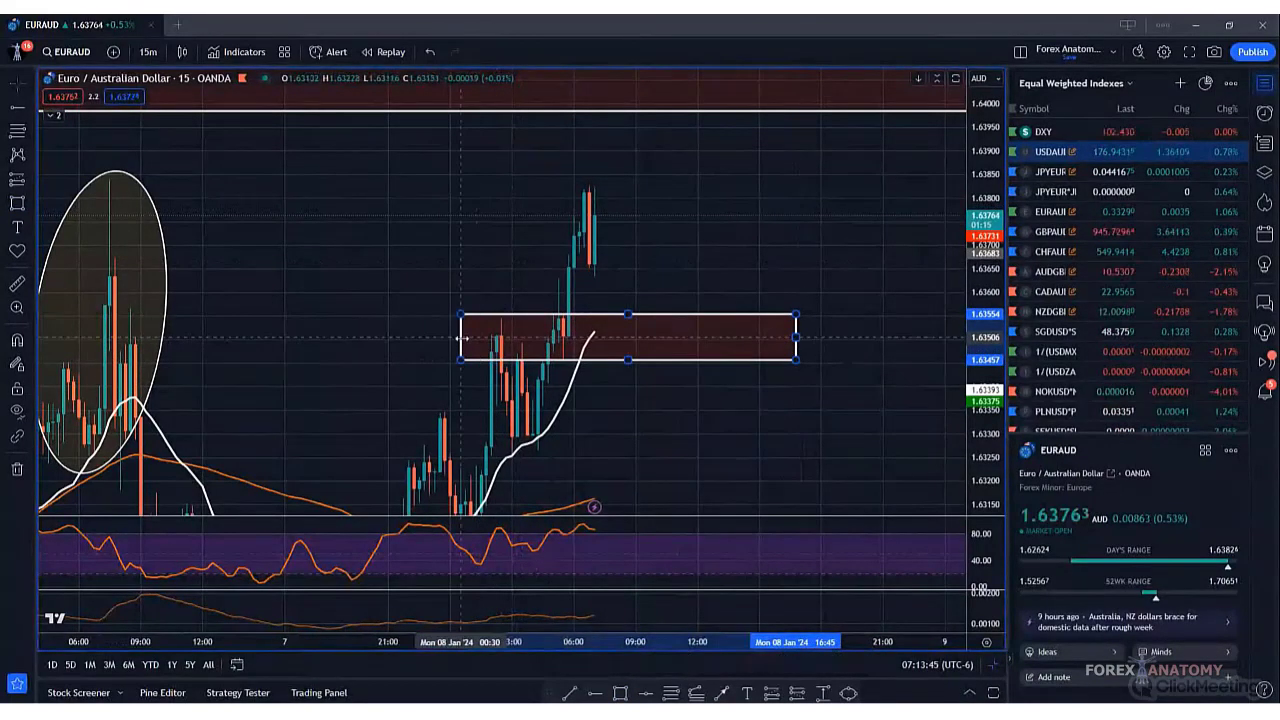
pyautogui.click(640, 662)
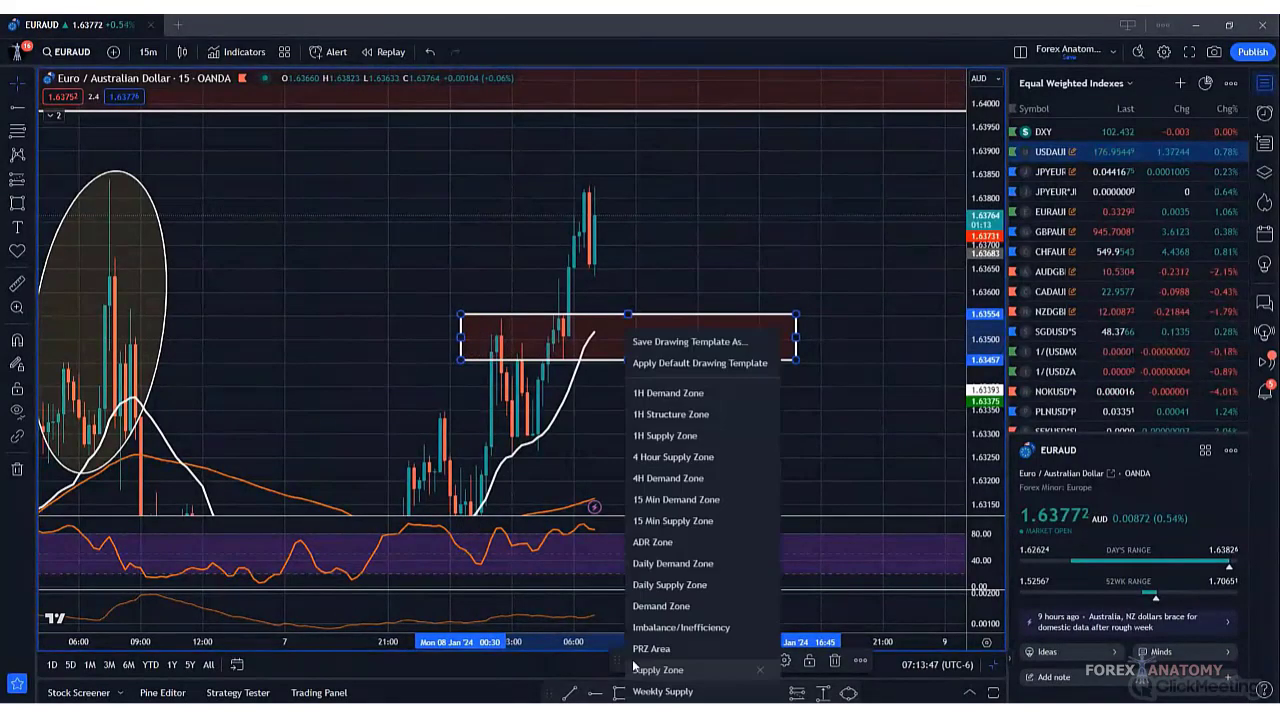
pyautogui.click(656, 500)
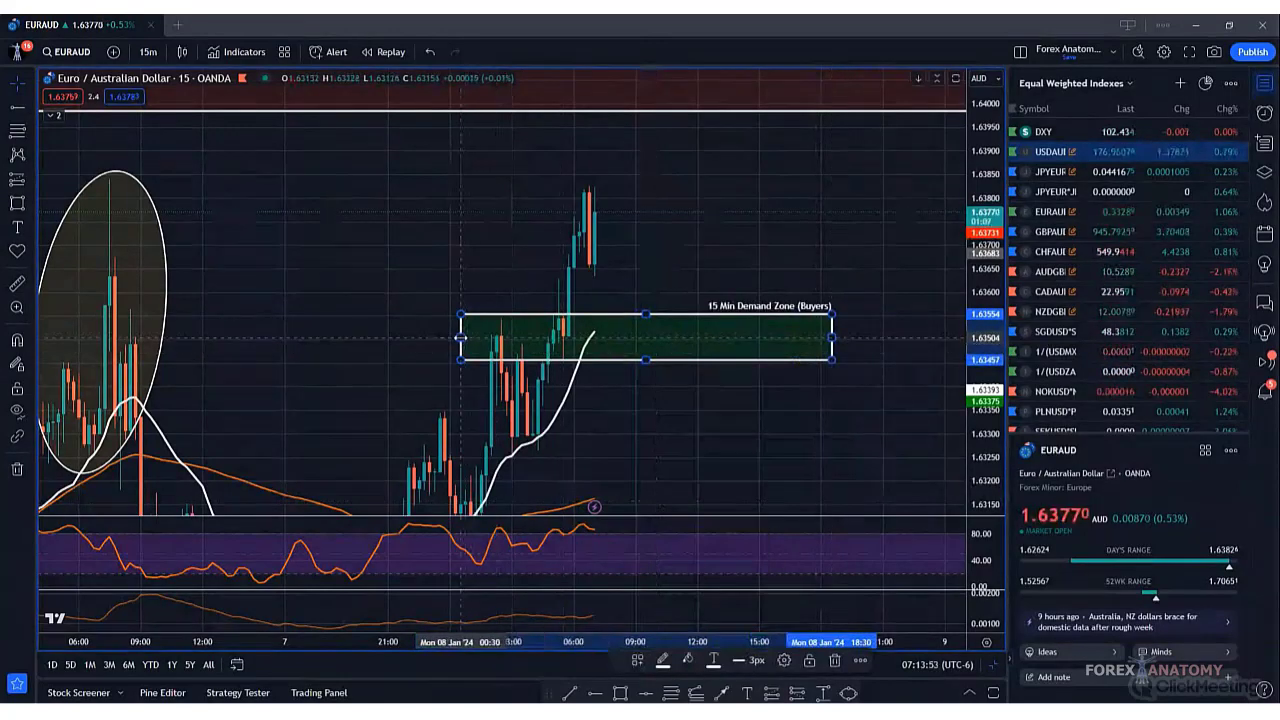
pyautogui.moveTo(460, 338); pyautogui.dragTo(430, 338)
# - On the 1-hour chart, widen the 15-minute demand zone to span from 5 Jan '24 14:00 to 9 Jan '24 13:00
pyautogui.click(147, 52)
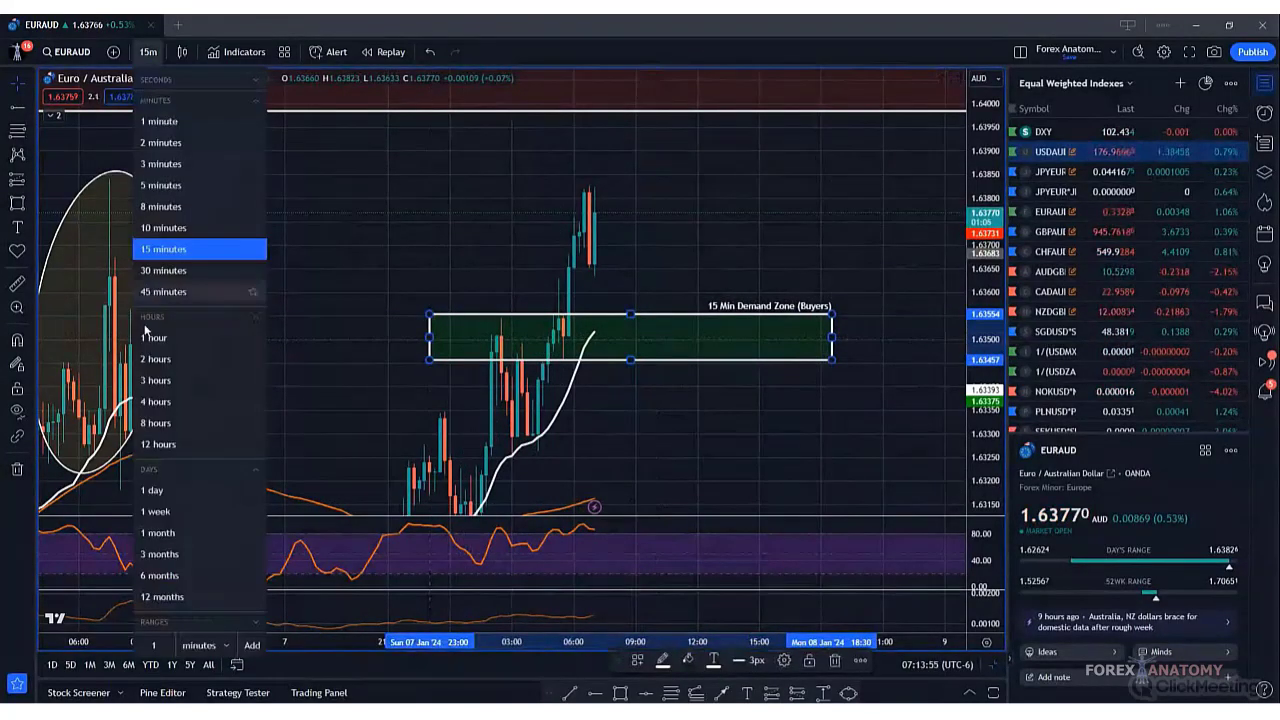
pyautogui.click(150, 342)
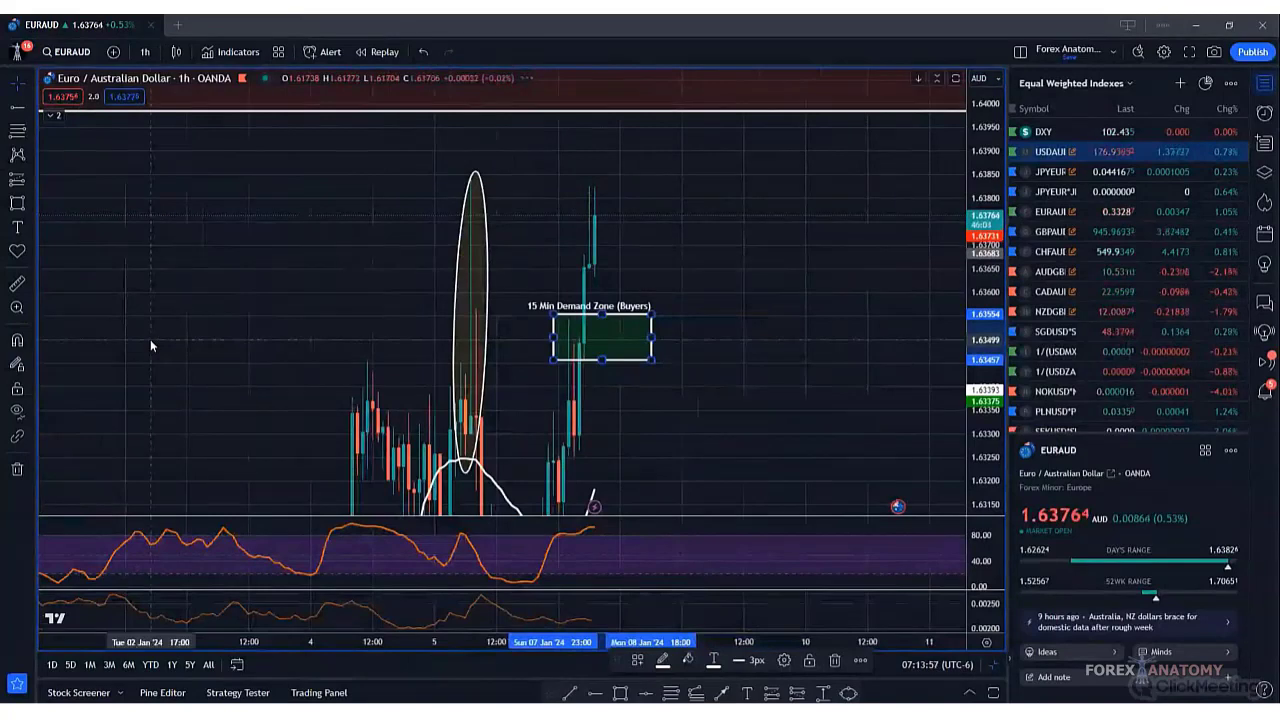
pyautogui.moveTo(652, 338); pyautogui.dragTo(749, 338)
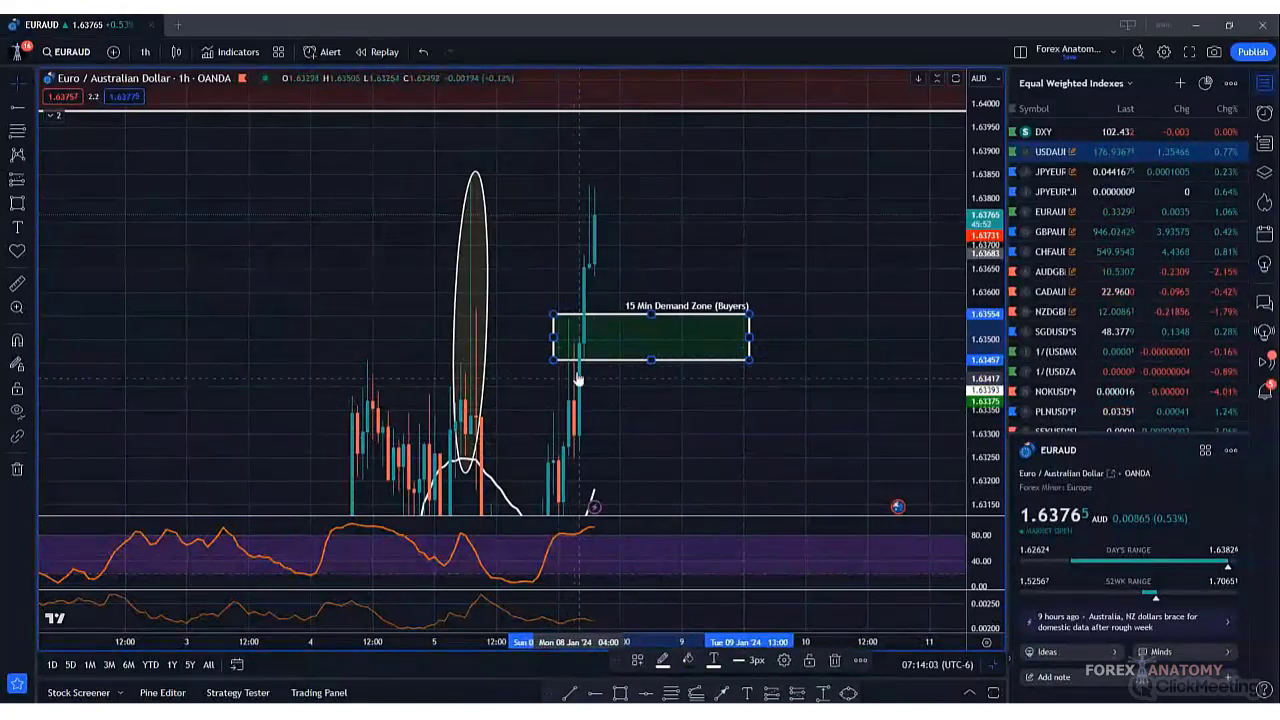
pyautogui.moveTo(553, 338); pyautogui.dragTo(507, 338)
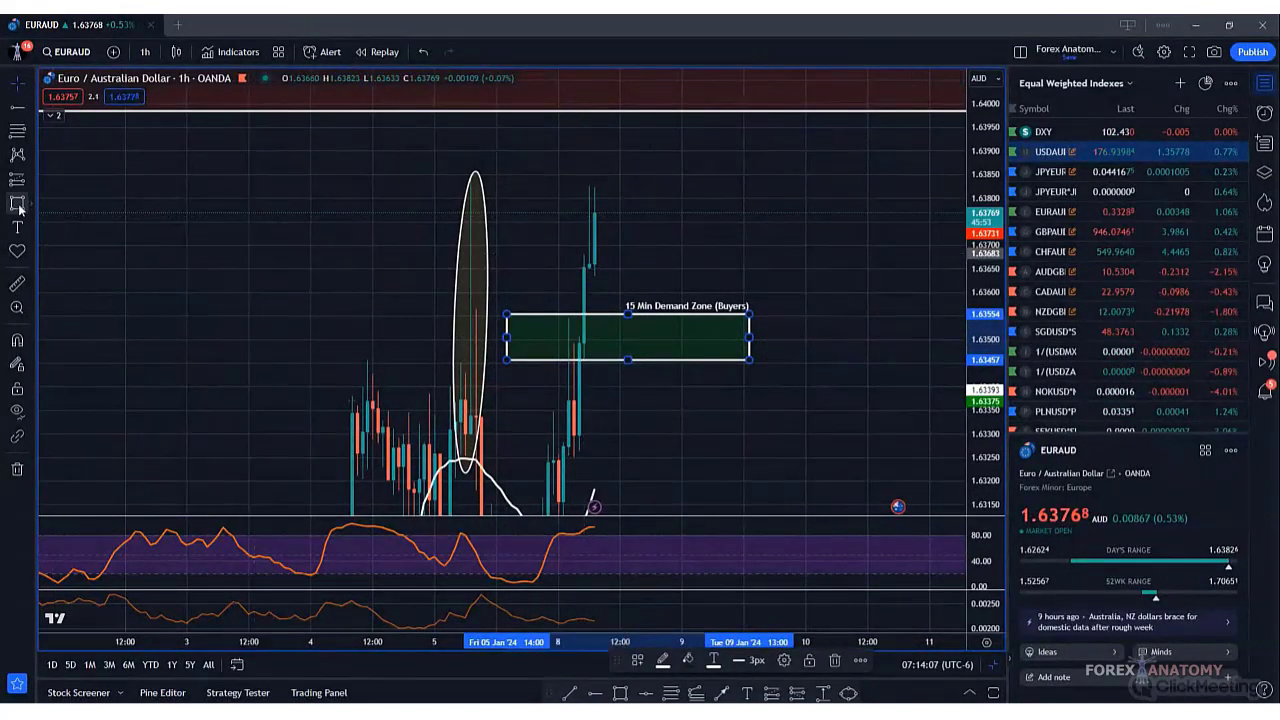
# - Draw a rectangle over 8 Jan '24 from 00:00 to 13:00 between about 1.63504 and 1.63649, and fill it dark blue
pyautogui.hotkey('alt', 'shift', 'r')
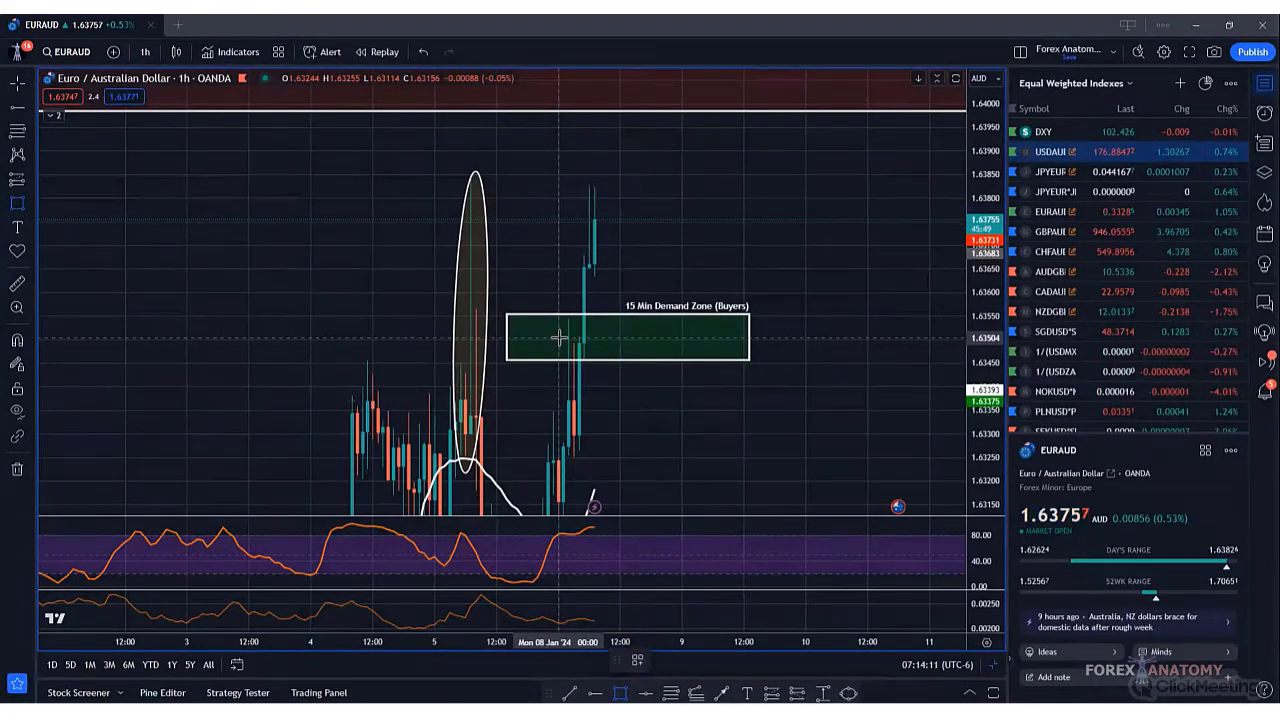
pyautogui.moveTo(559, 338)
pyautogui.mouseDown()
pyautogui.moveTo(600, 275)
pyautogui.moveTo(625, 270)
pyautogui.mouseUp()
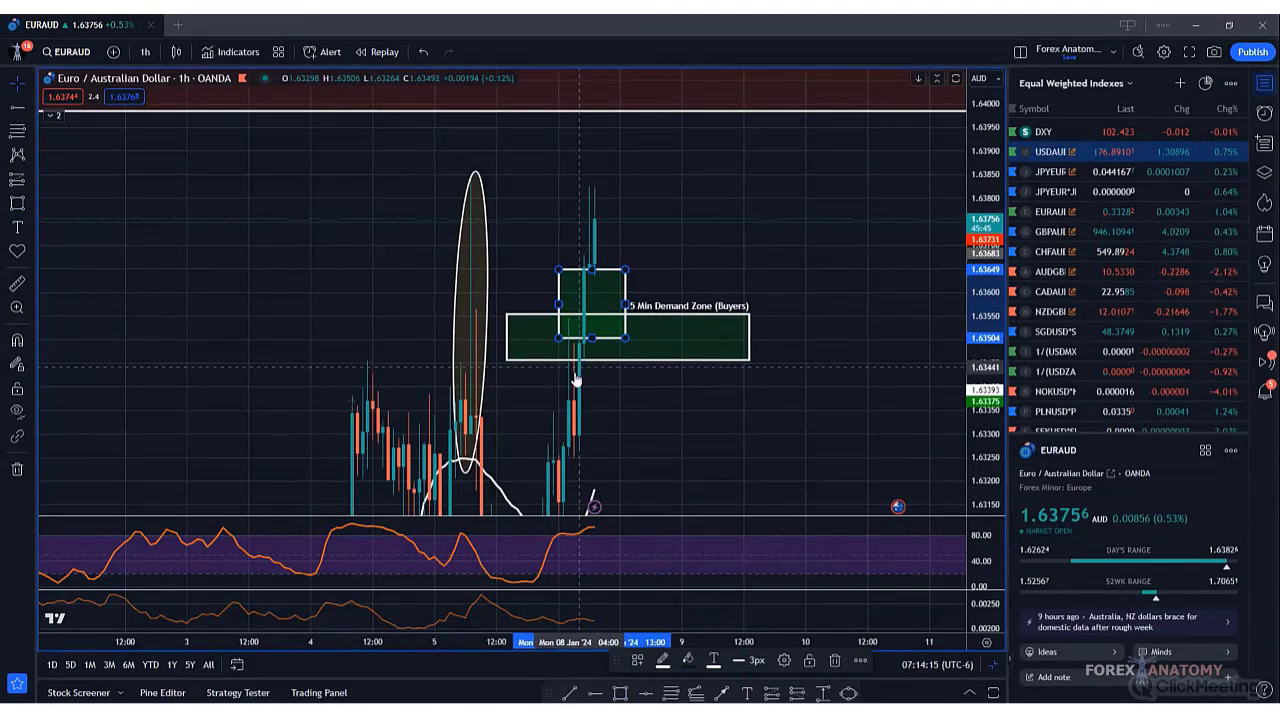
pyautogui.click(688, 661)
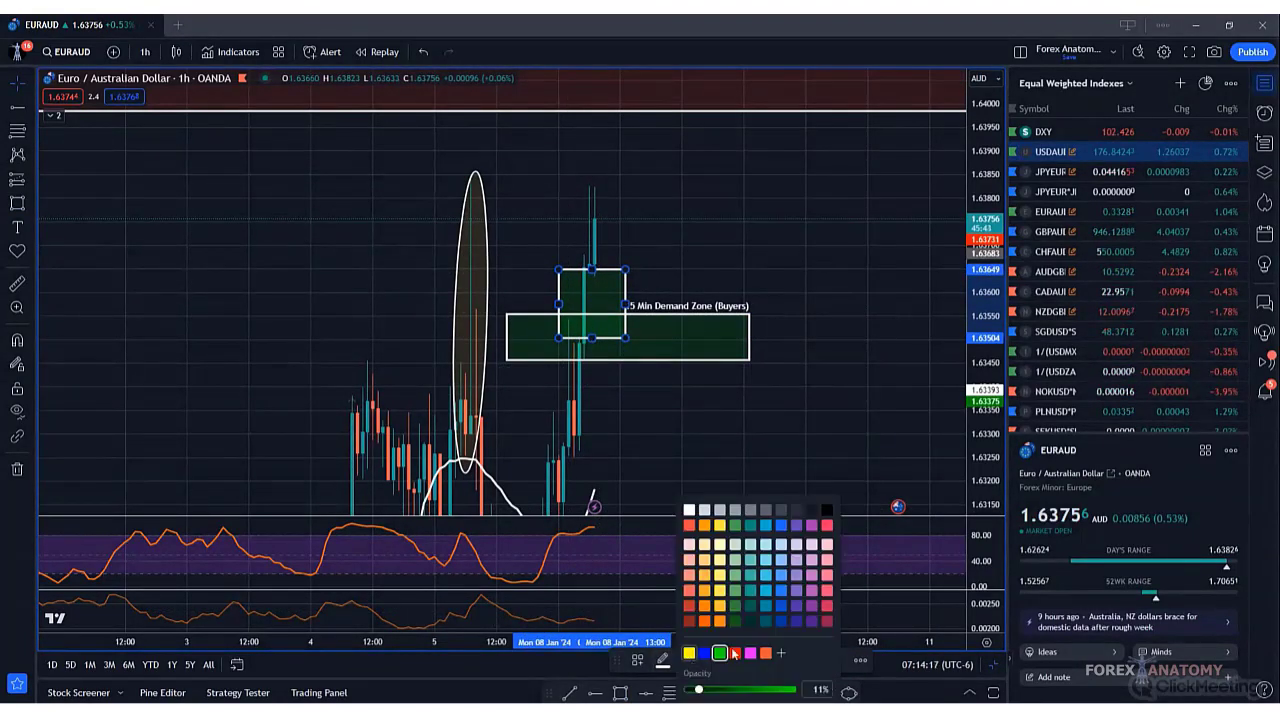
pyautogui.click(781, 607)
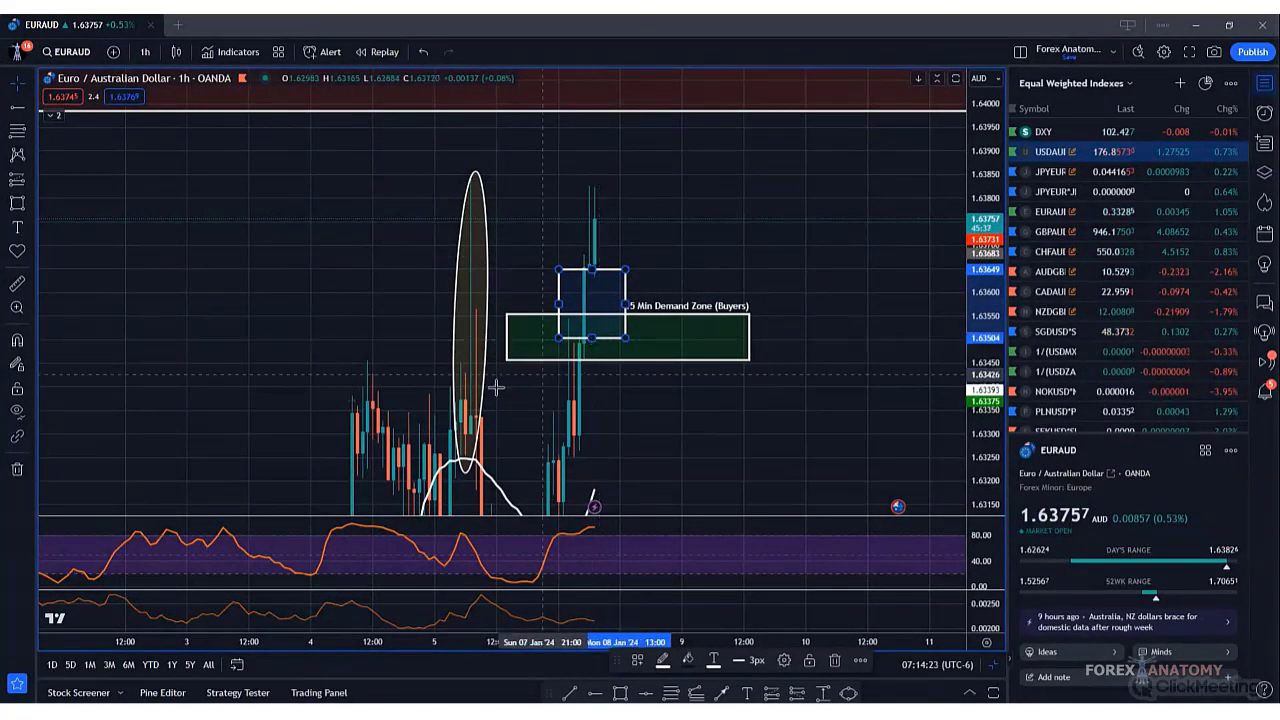
# - On the 15-minute chart, draw dashed arrows from about 1.63740 down to 1.63530 in the demand zone, and back up to about 1.63809
pyautogui.click(145, 51)
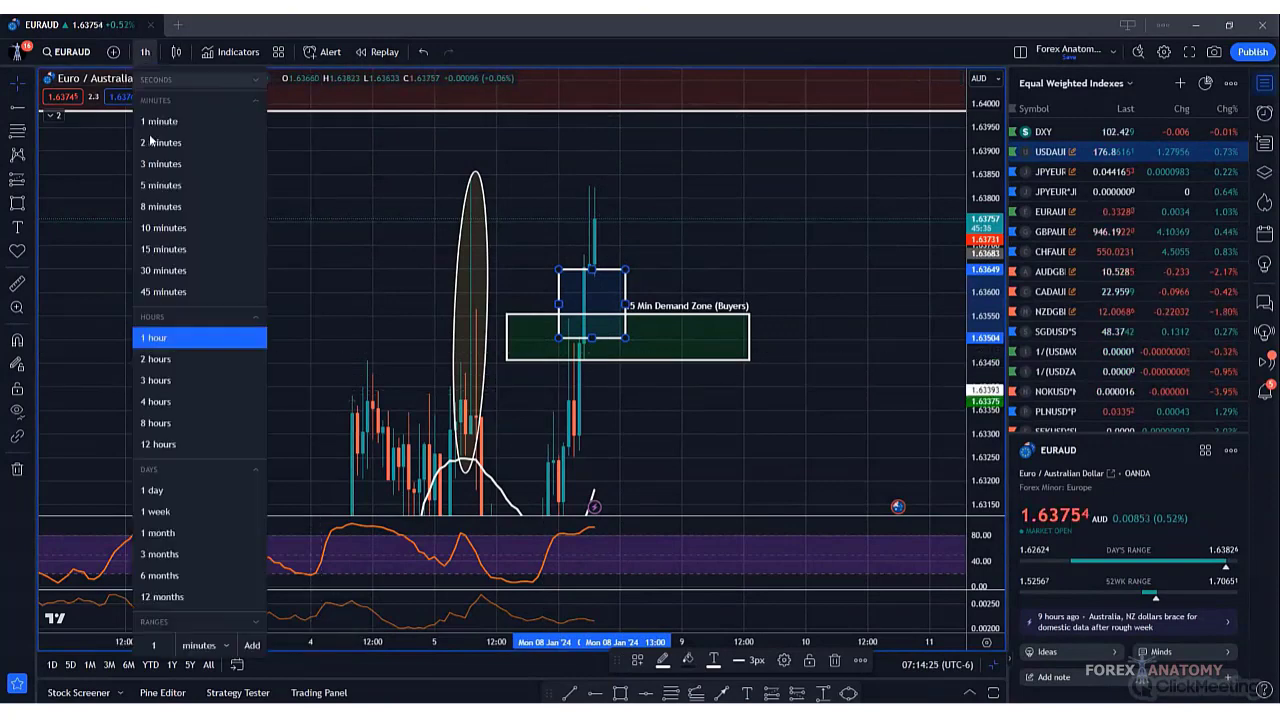
pyautogui.click(150, 248)
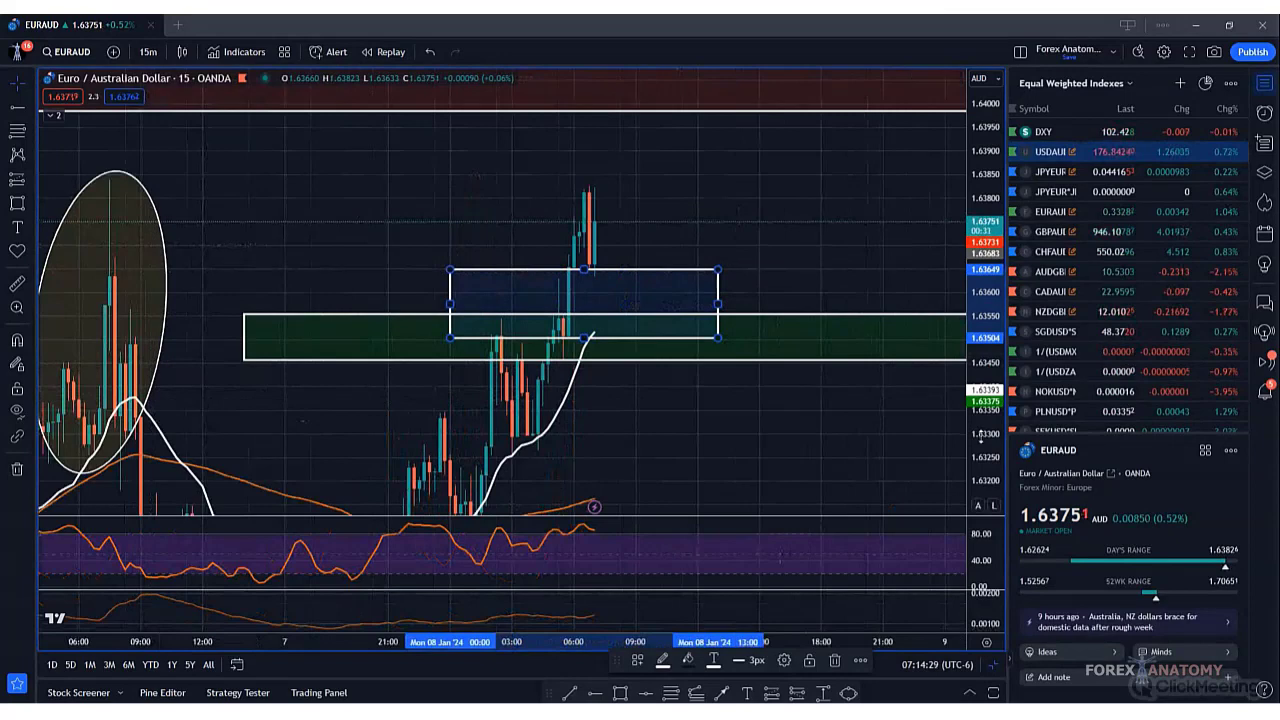
pyautogui.moveTo(983, 433); pyautogui.dragTo(994, 367)
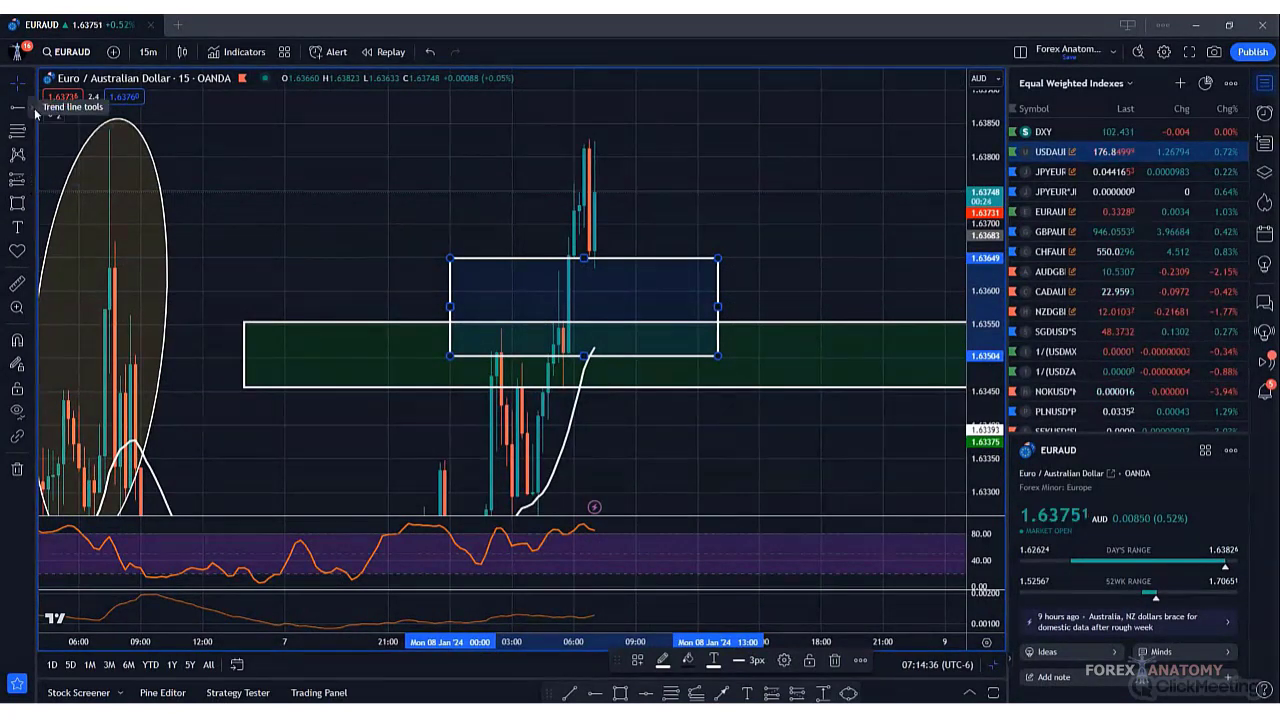
pyautogui.click(17, 202)
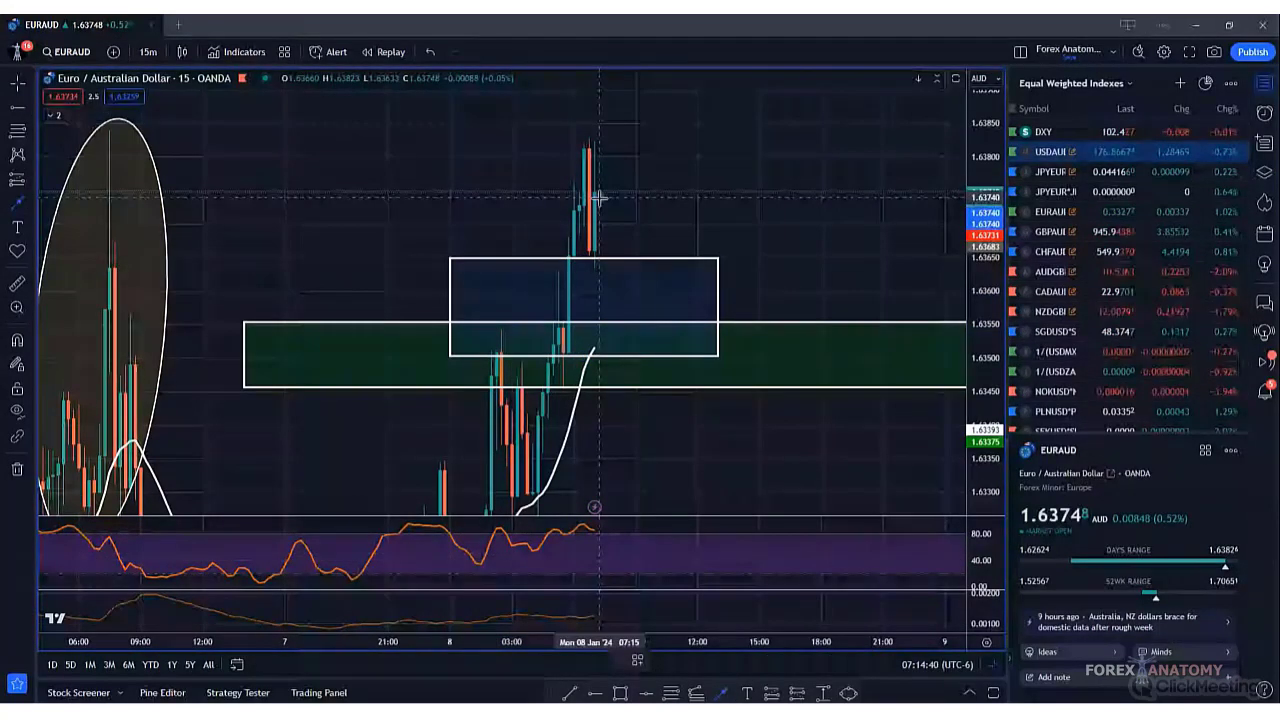
pyautogui.moveTo(598, 198); pyautogui.dragTo(633, 335)
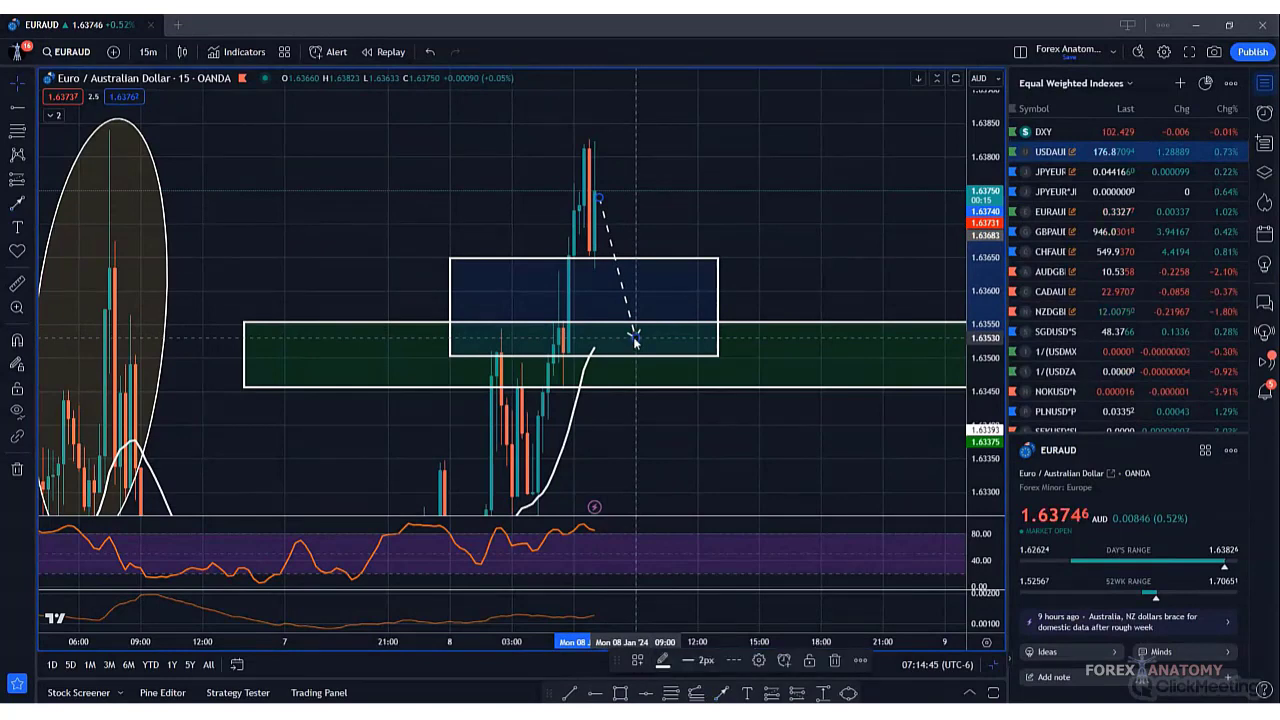
pyautogui.click(15, 204)
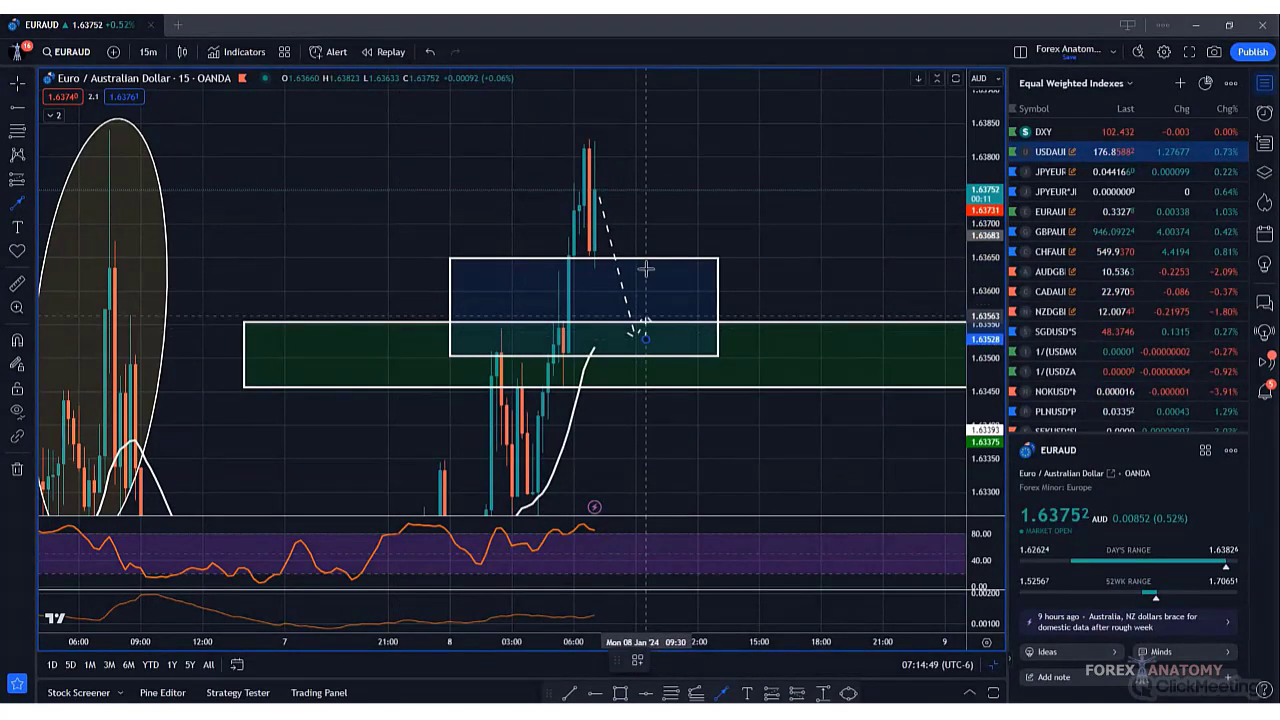
pyautogui.moveTo(646, 268)
pyautogui.mouseDown()
pyautogui.moveTo(656, 183)
pyautogui.moveTo(676, 152)
pyautogui.mouseUp()
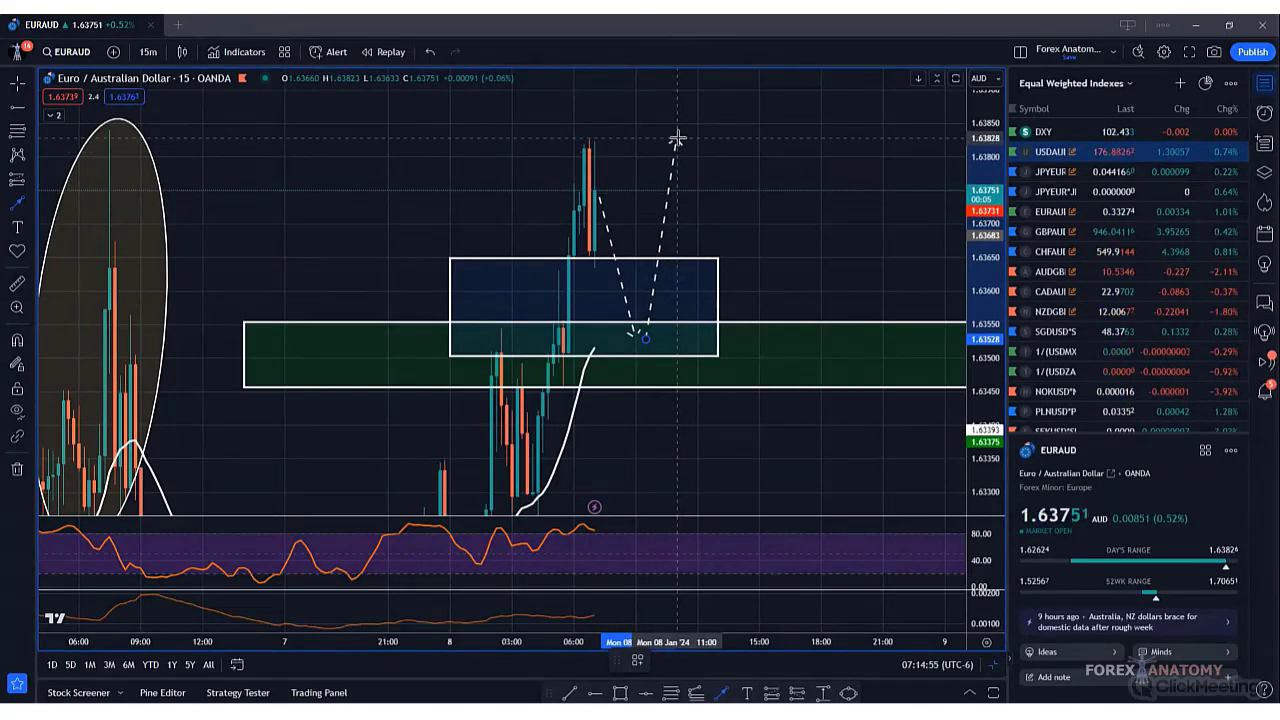
pyautogui.moveTo(681, 118); pyautogui.dragTo(672, 153)
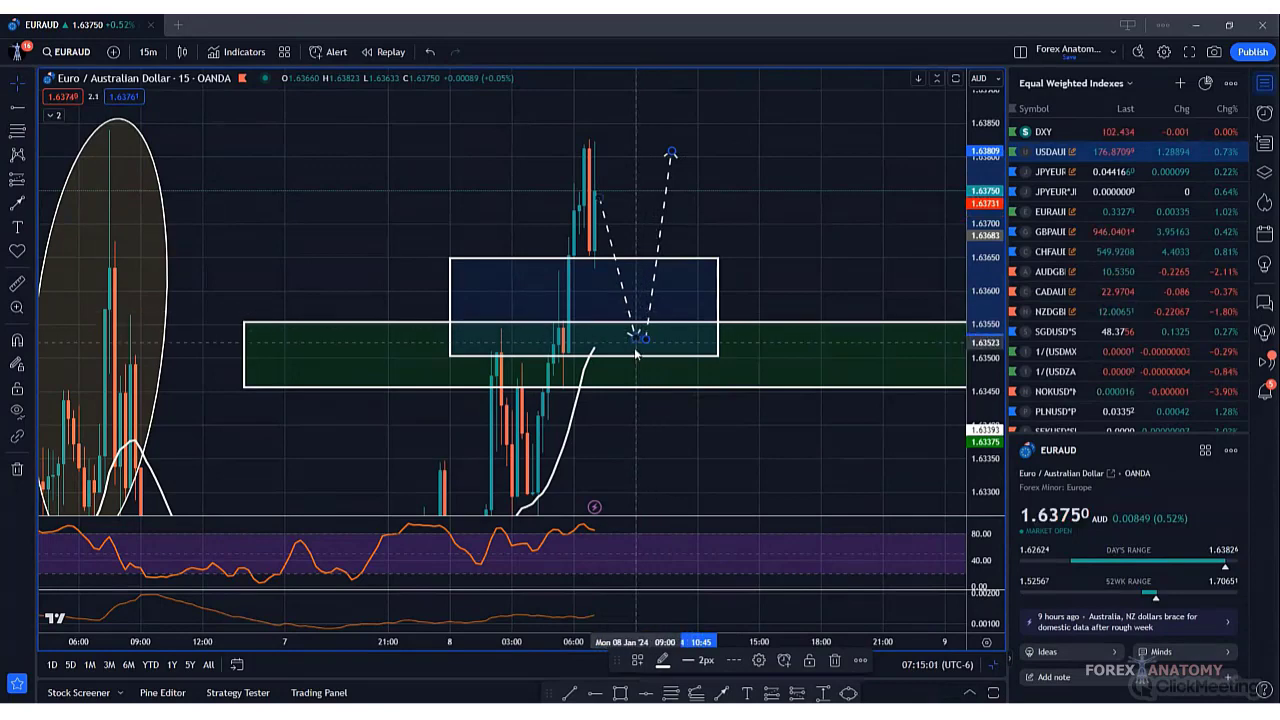
# - Place a green up-arrow marker at about 1.63498, just below the low point of the dashed arrows
pyautogui.click(32, 257)
pyautogui.click(50, 298)
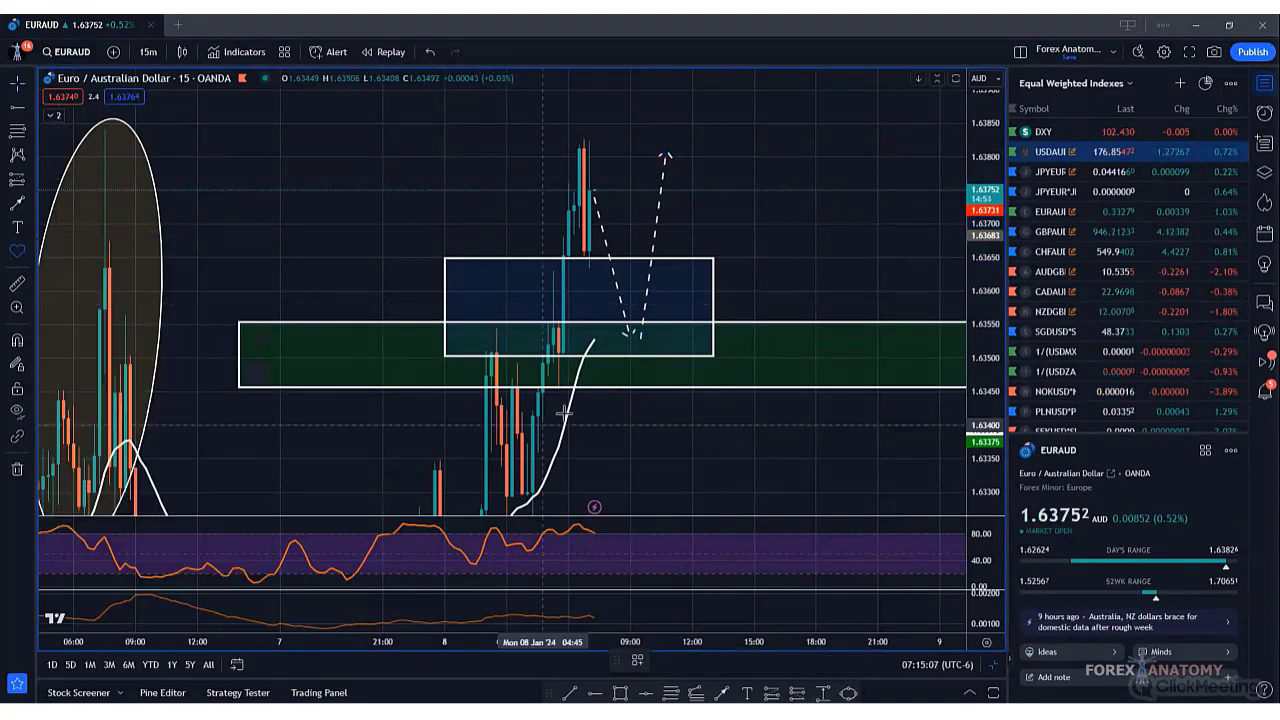
pyautogui.click(630, 360)
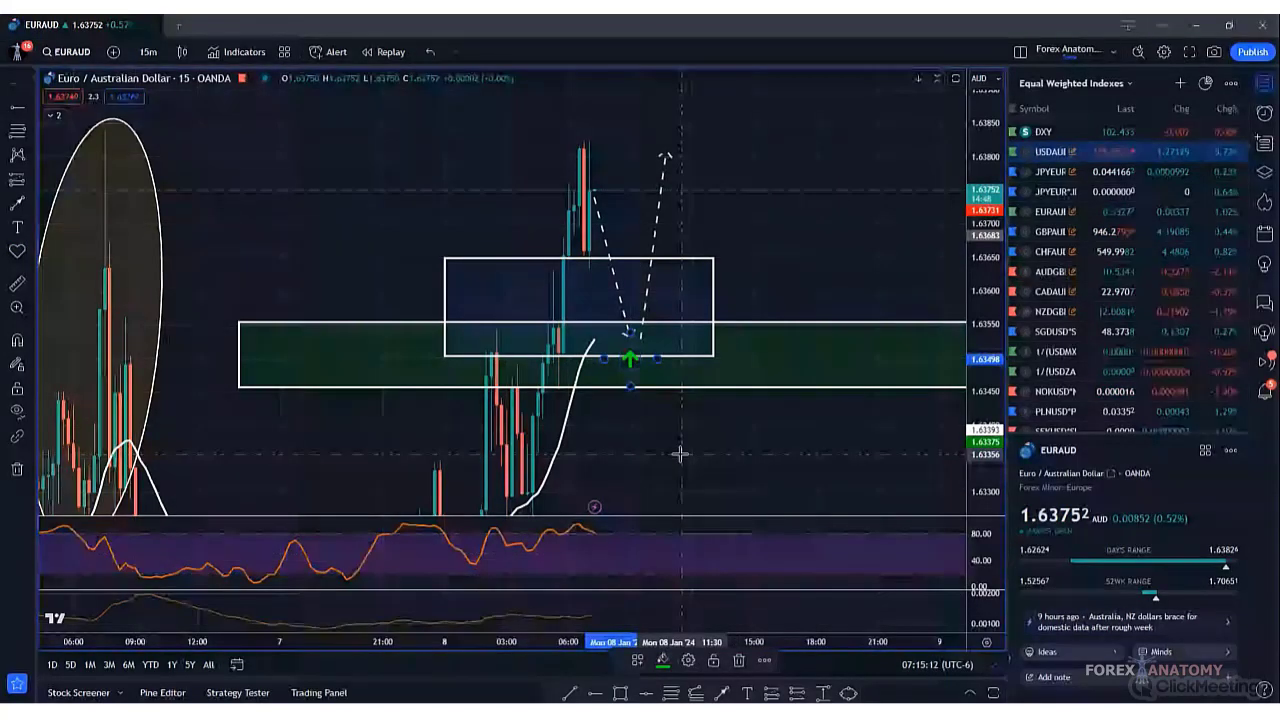
pyautogui.moveTo(679, 454); pyautogui.dragTo(598, 452)
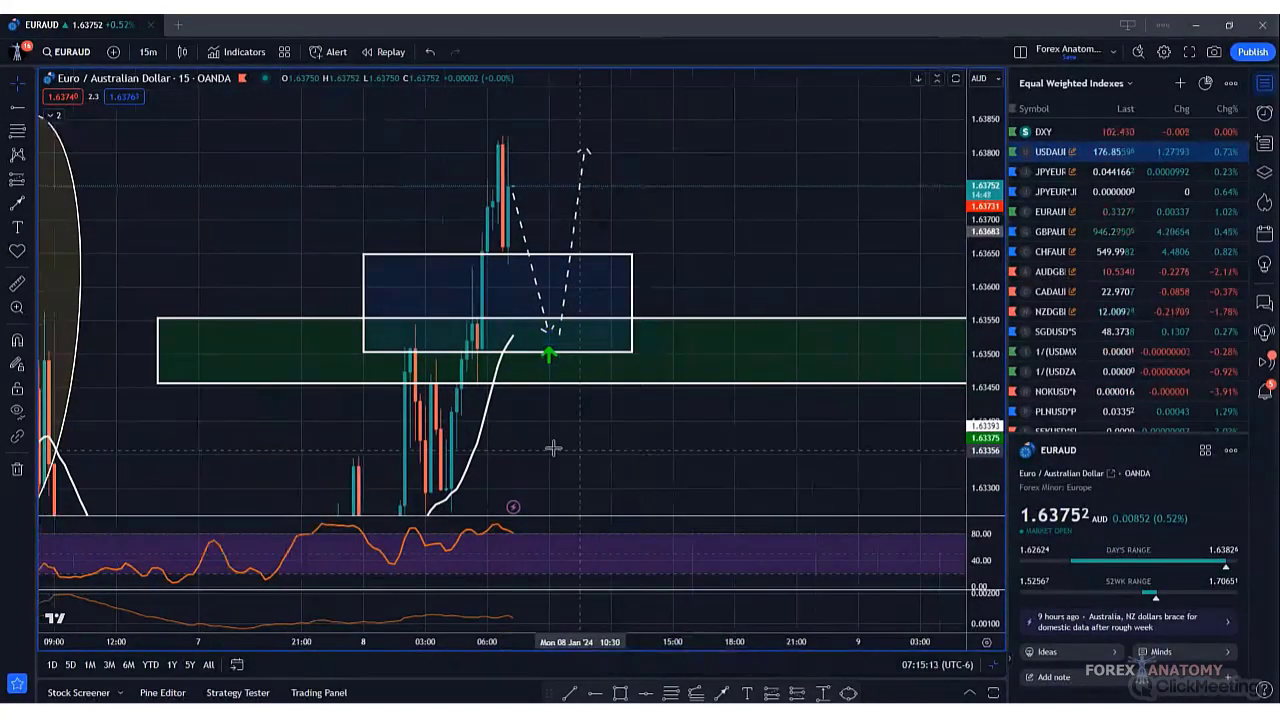
# - Add a long position beside the dashed arrows with entry at 1.63562, stop at 1.63422 and target at 1.63799
pyautogui.click(33, 181)
pyautogui.click(95, 194)
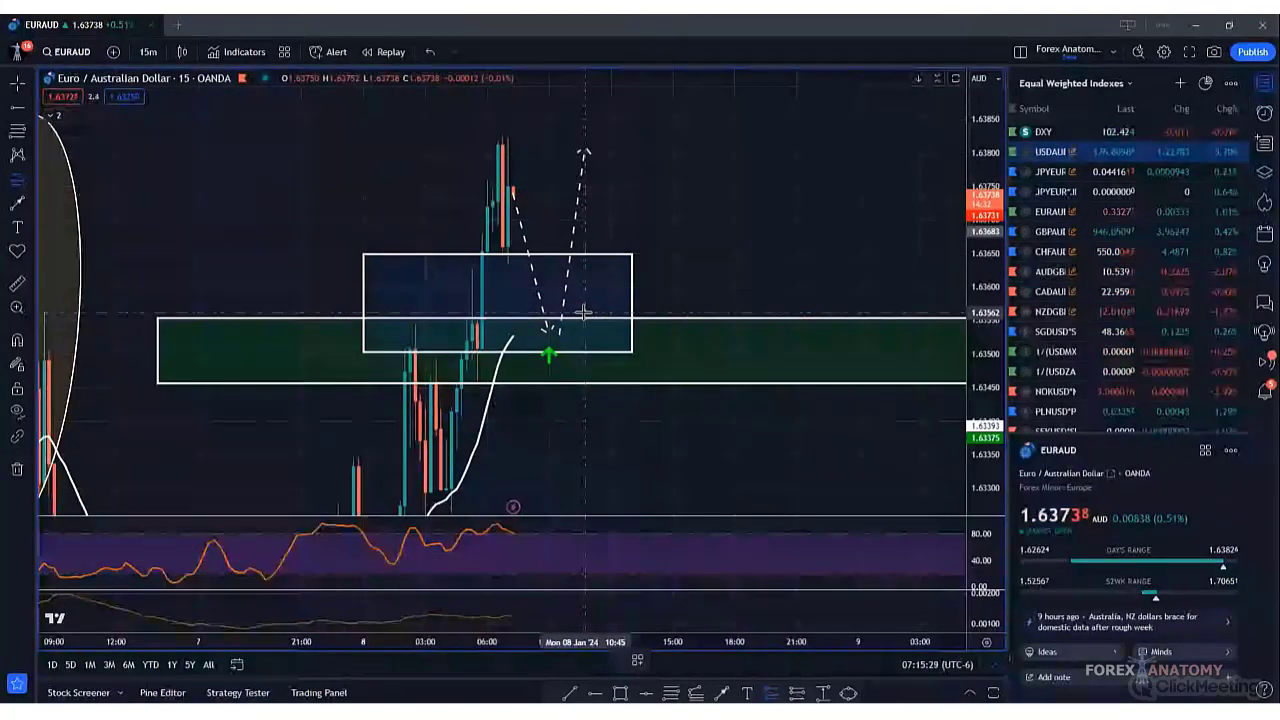
pyautogui.click(584, 313)
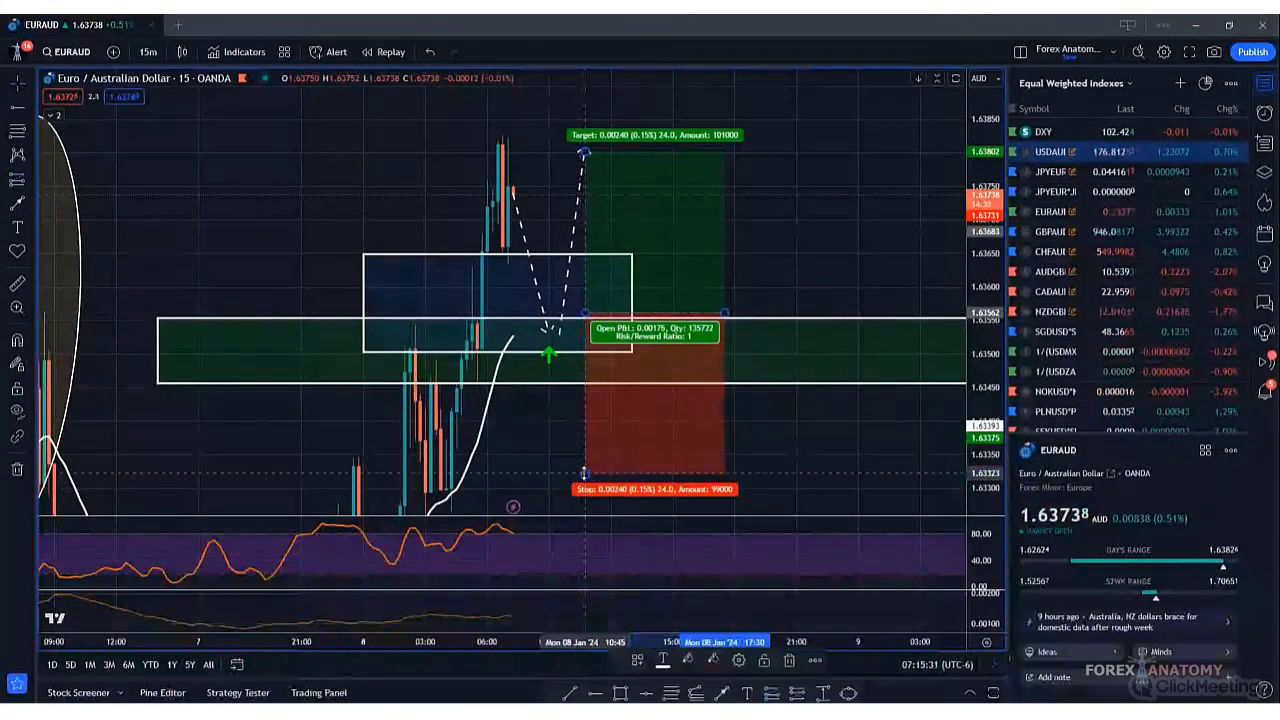
pyautogui.moveTo(575, 440); pyautogui.dragTo(585, 406)
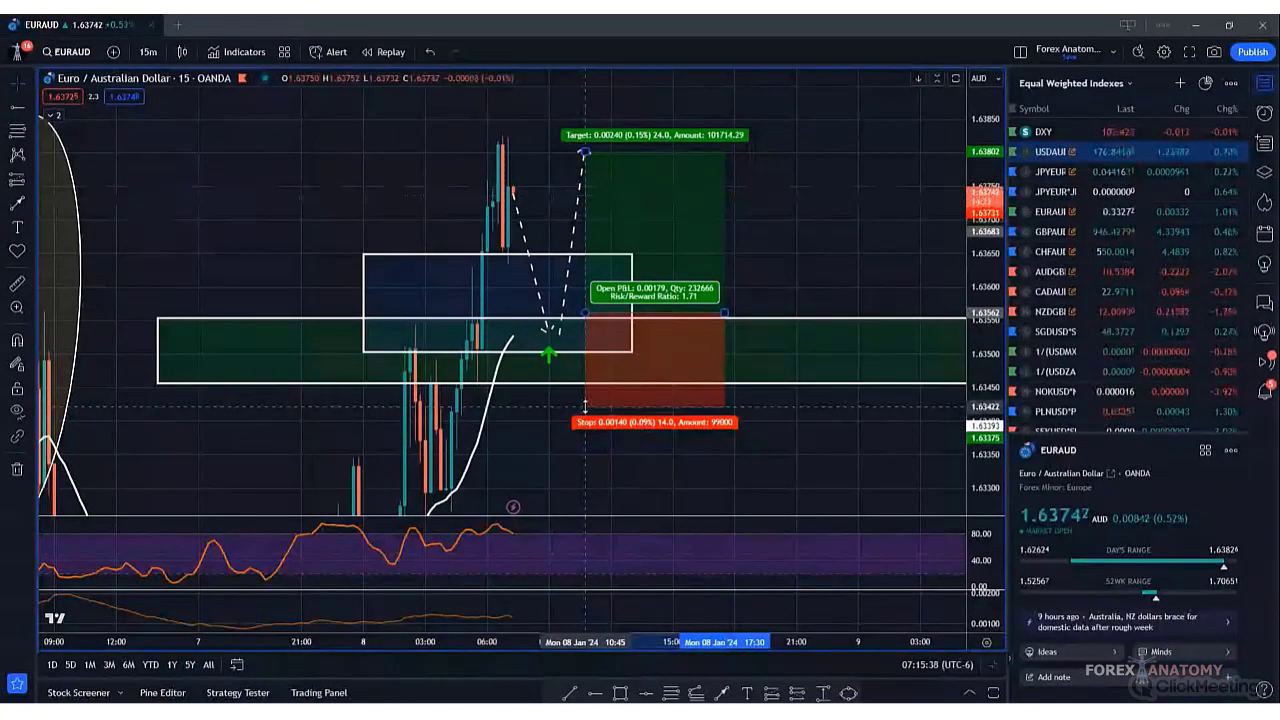
pyautogui.moveTo(585, 406); pyautogui.dragTo(585, 406)
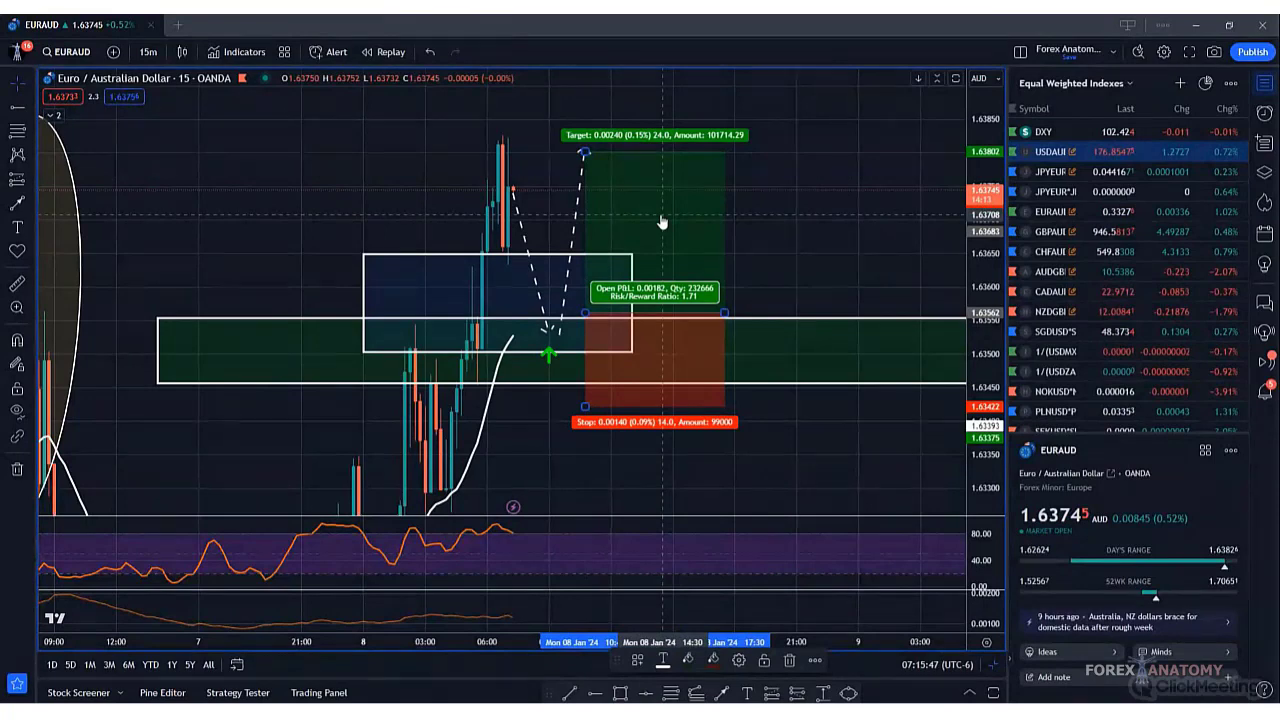
pyautogui.moveTo(585, 151); pyautogui.dragTo(589, 154)
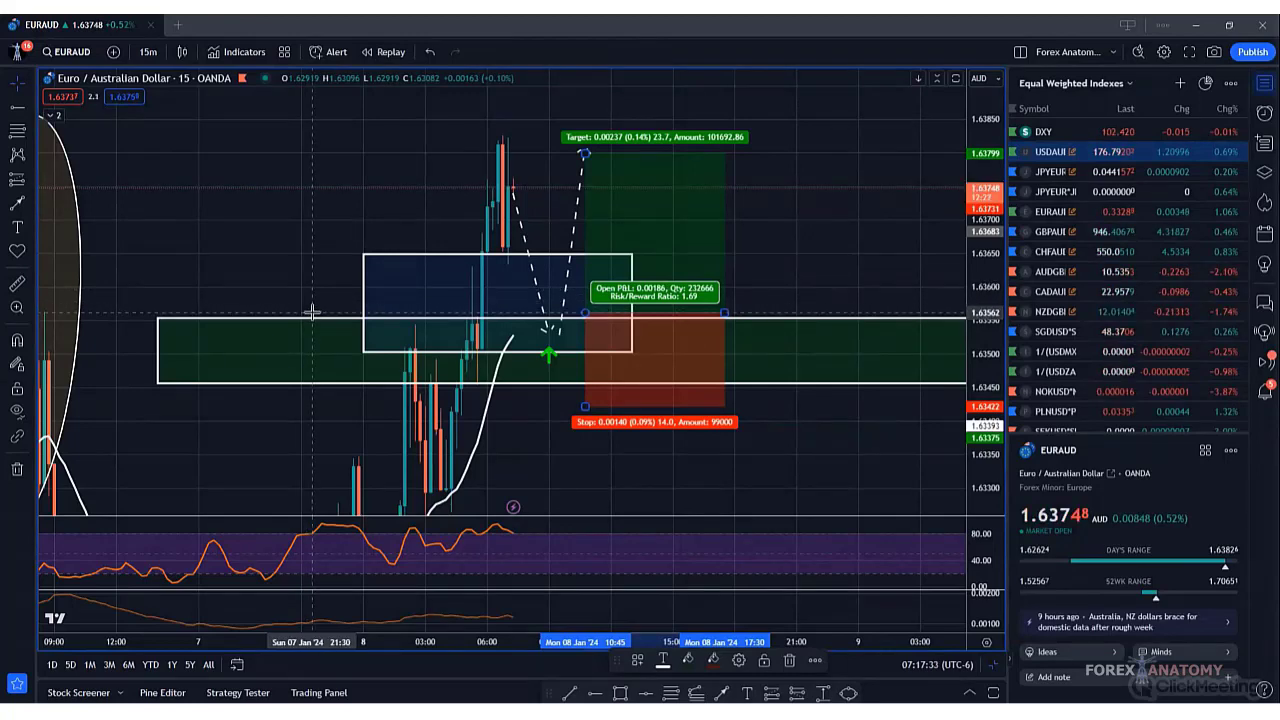
# - Start a EURAUD alert for price crossing 1.63562 and prefix its message with "(1/8)"
pyautogui.press('Escape')
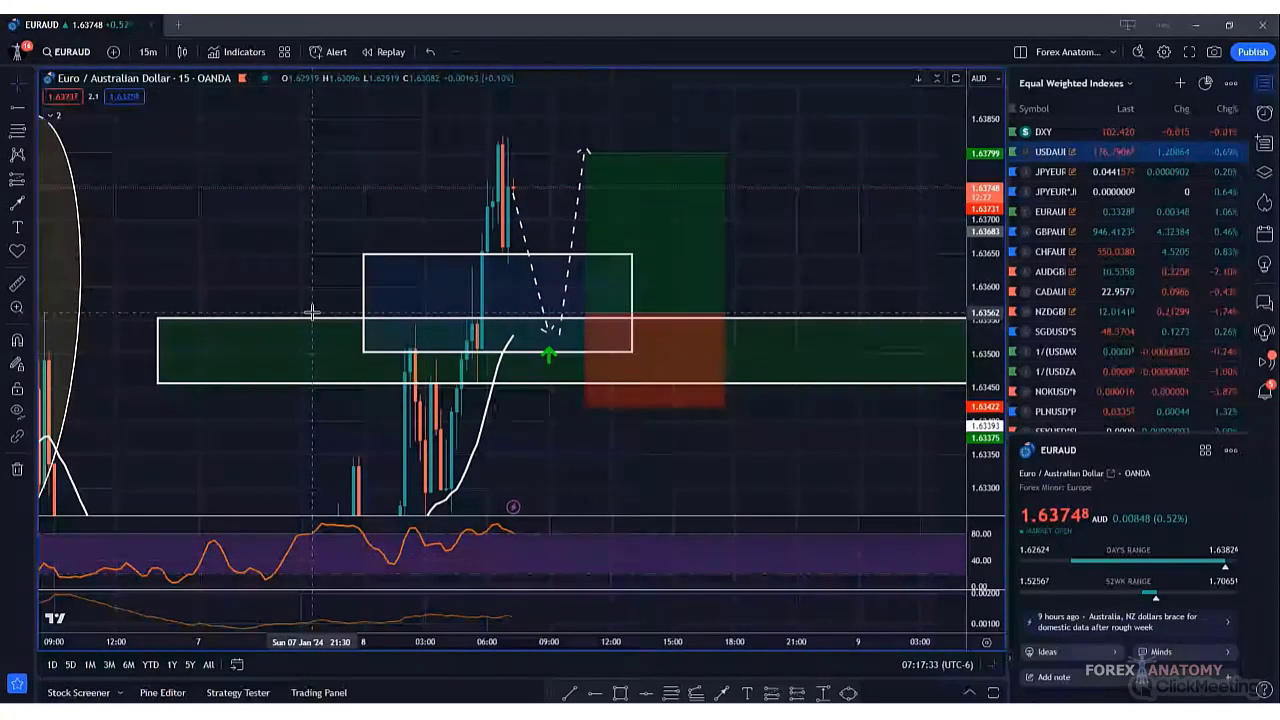
pyautogui.hotkey('alt', 'a')
pyautogui.moveTo(671, 159); pyautogui.dragTo(376, 140)
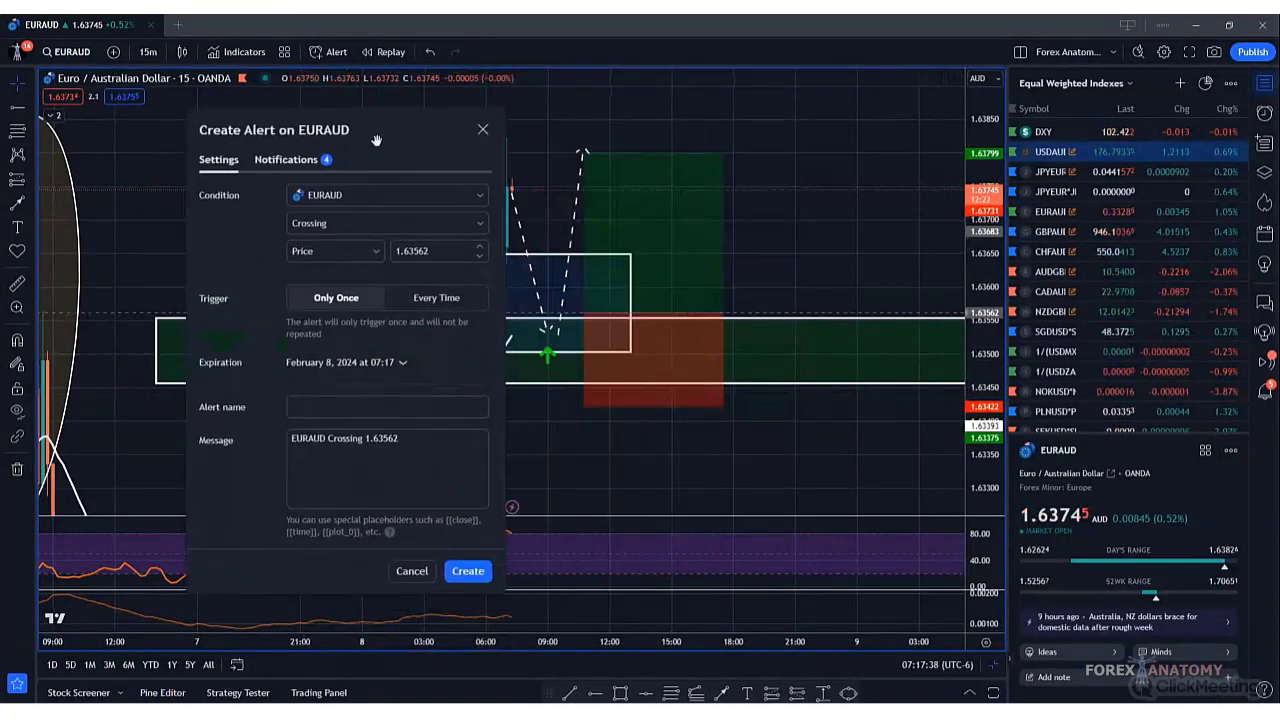
pyautogui.click(292, 442)
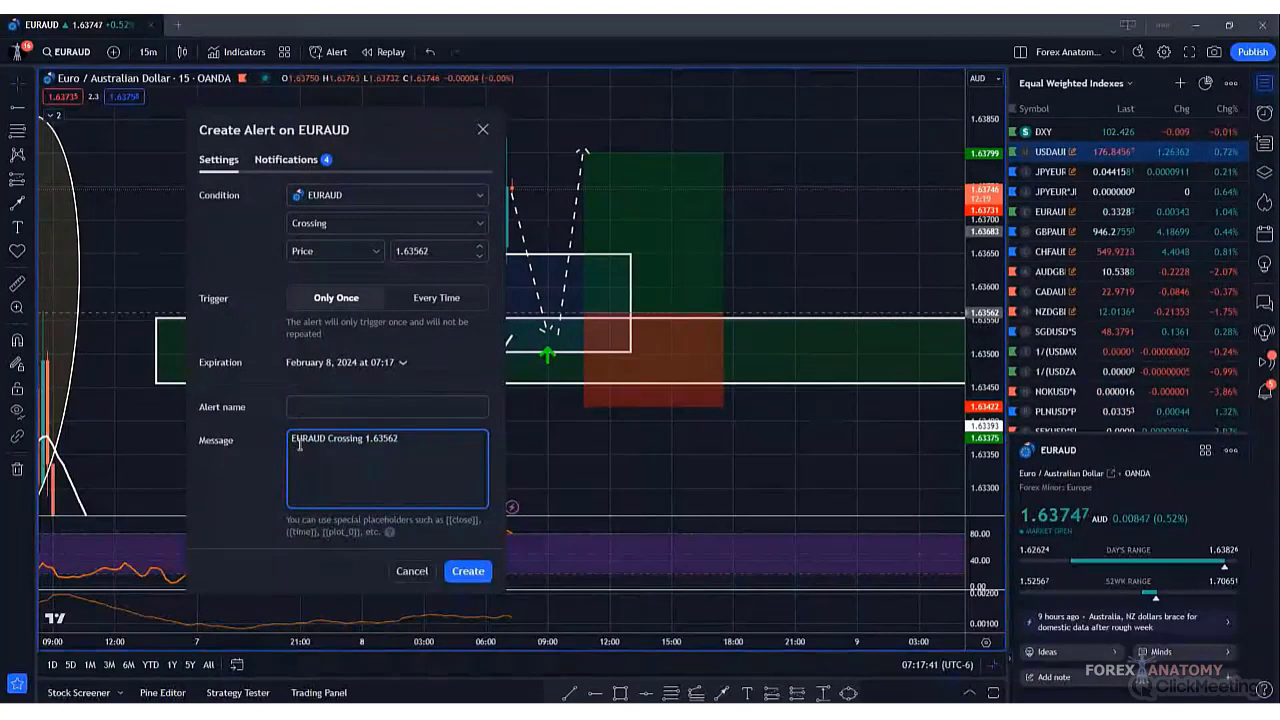
pyautogui.write('(1/8')
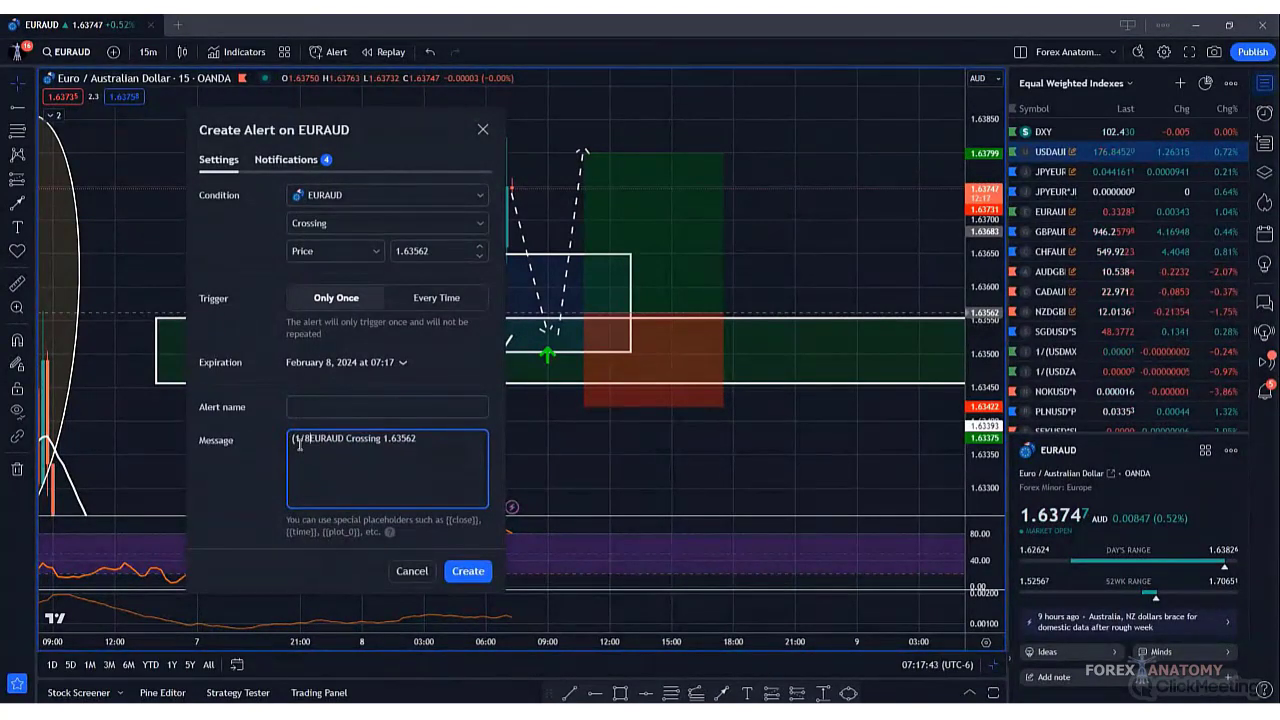
pyautogui.write(')')
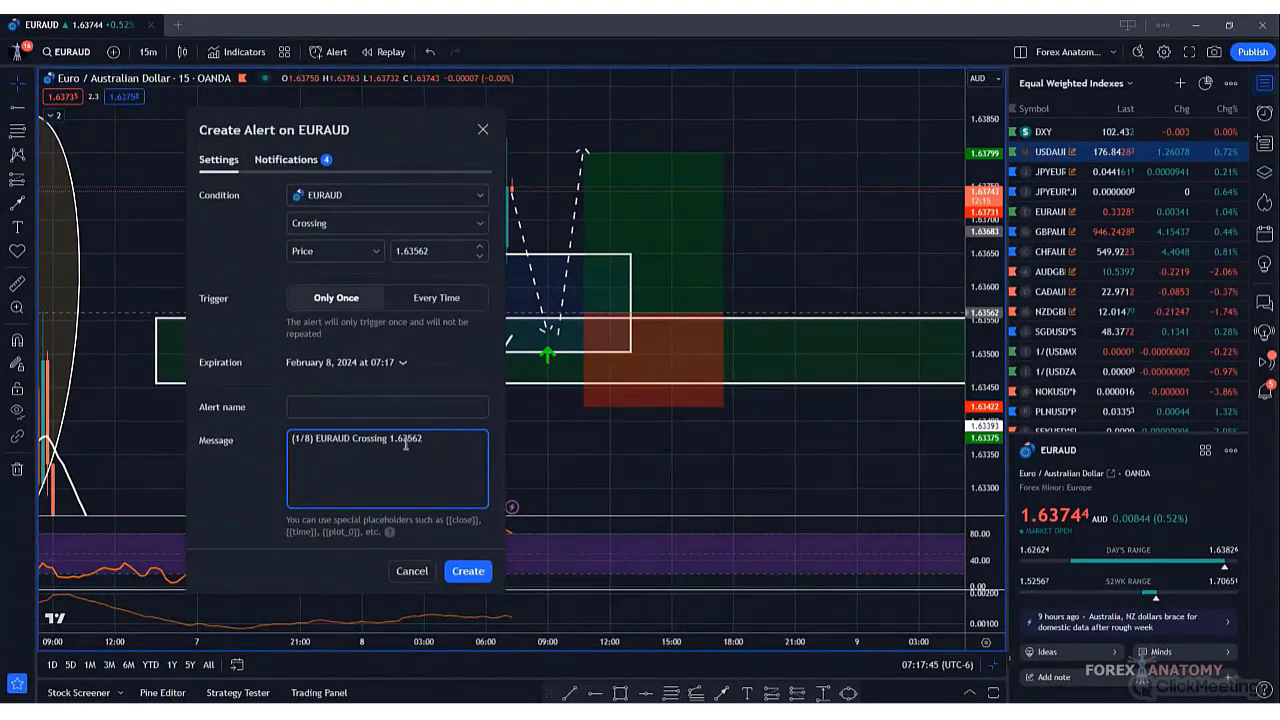
# - Append "Price testing 15 min demand. If still bullish, look to buy soon." to the alert message and create the alert
pyautogui.click(447, 441)
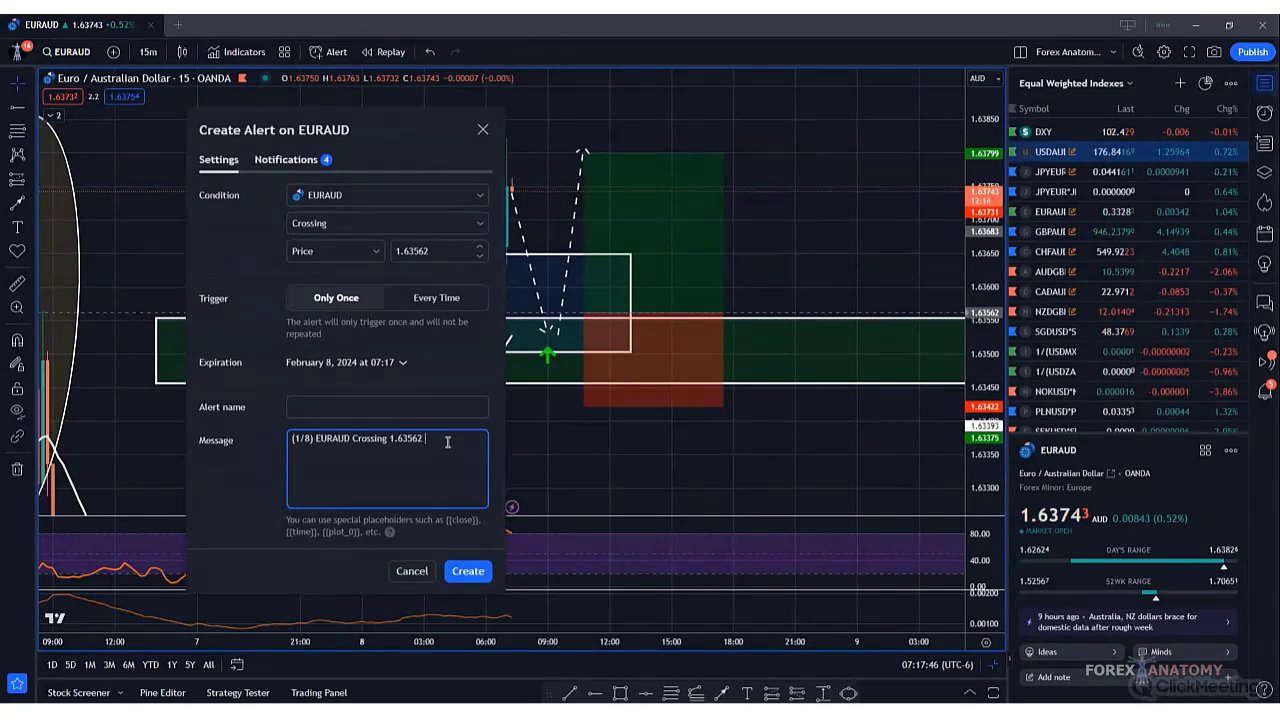
pyautogui.write('Price testing 15')
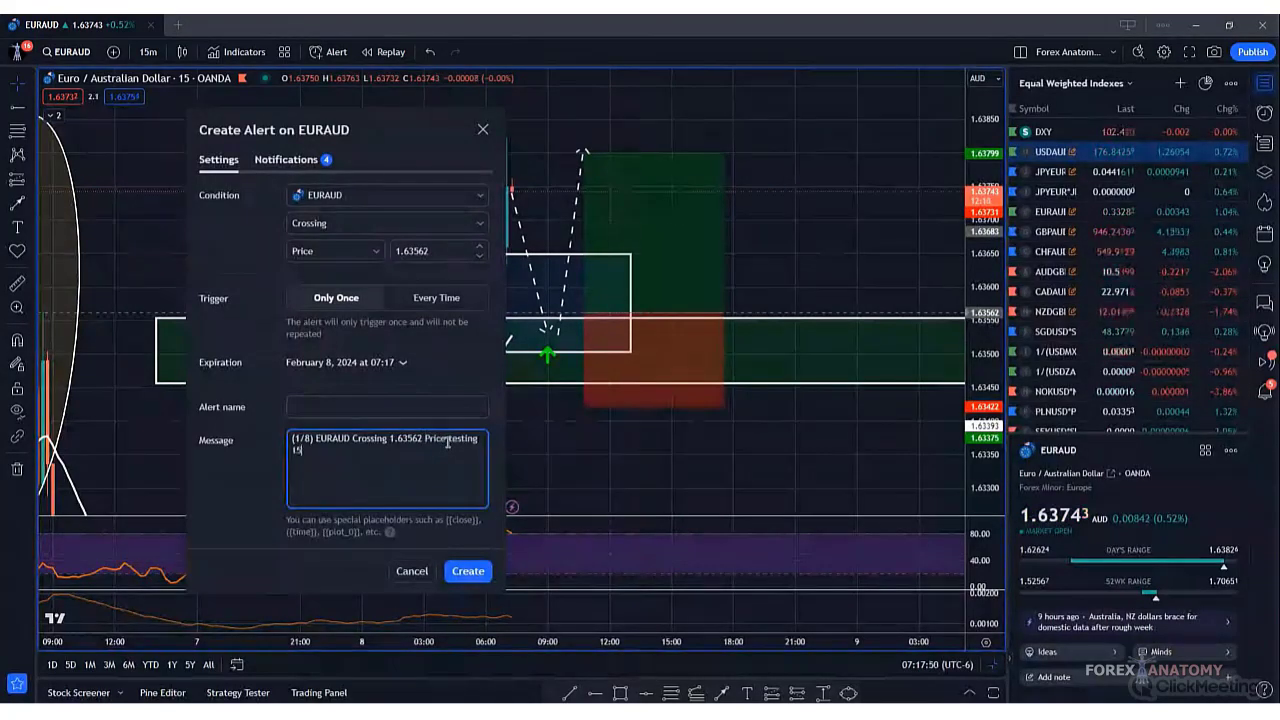
pyautogui.write(' min demand.')
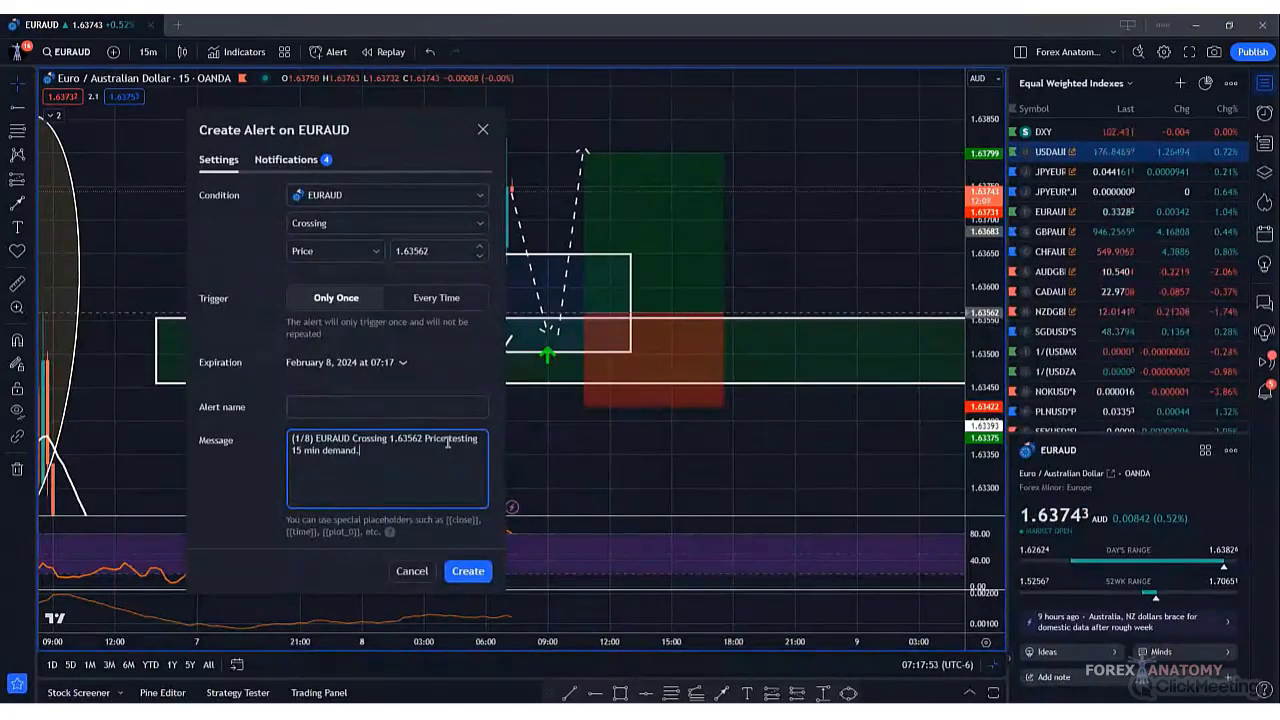
pyautogui.write(' If sti')
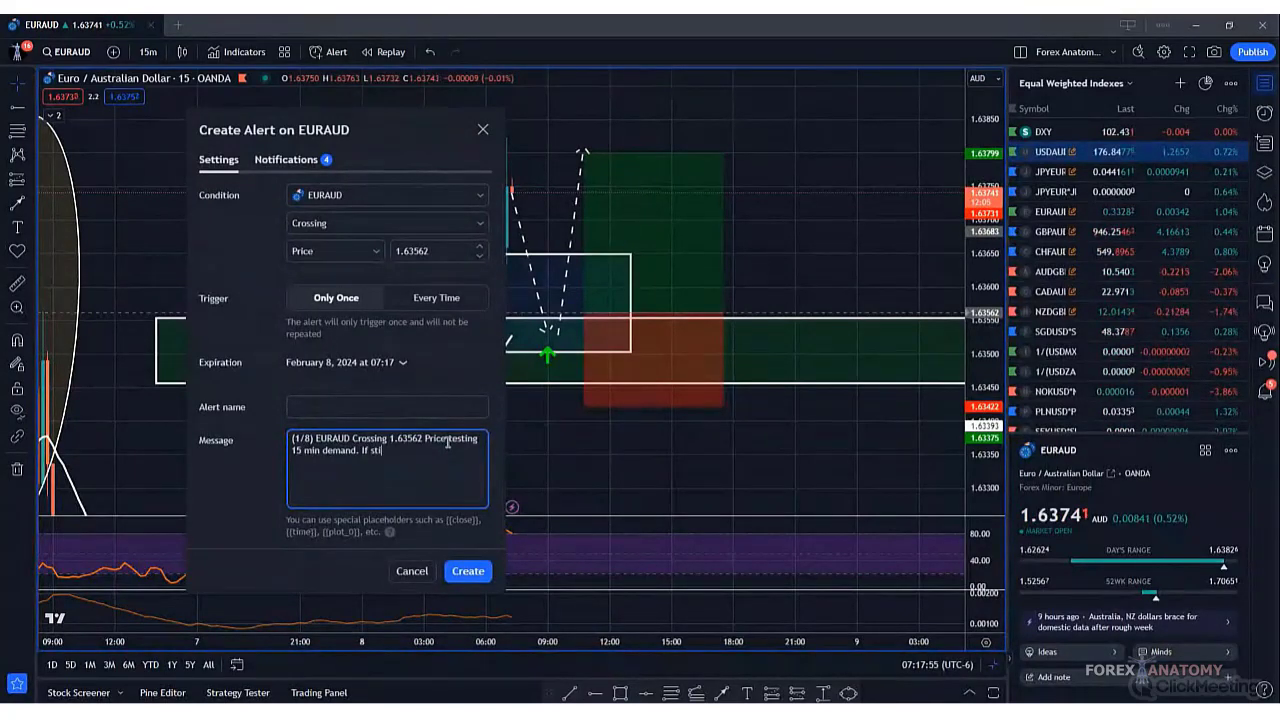
pyautogui.write('ll bullish')
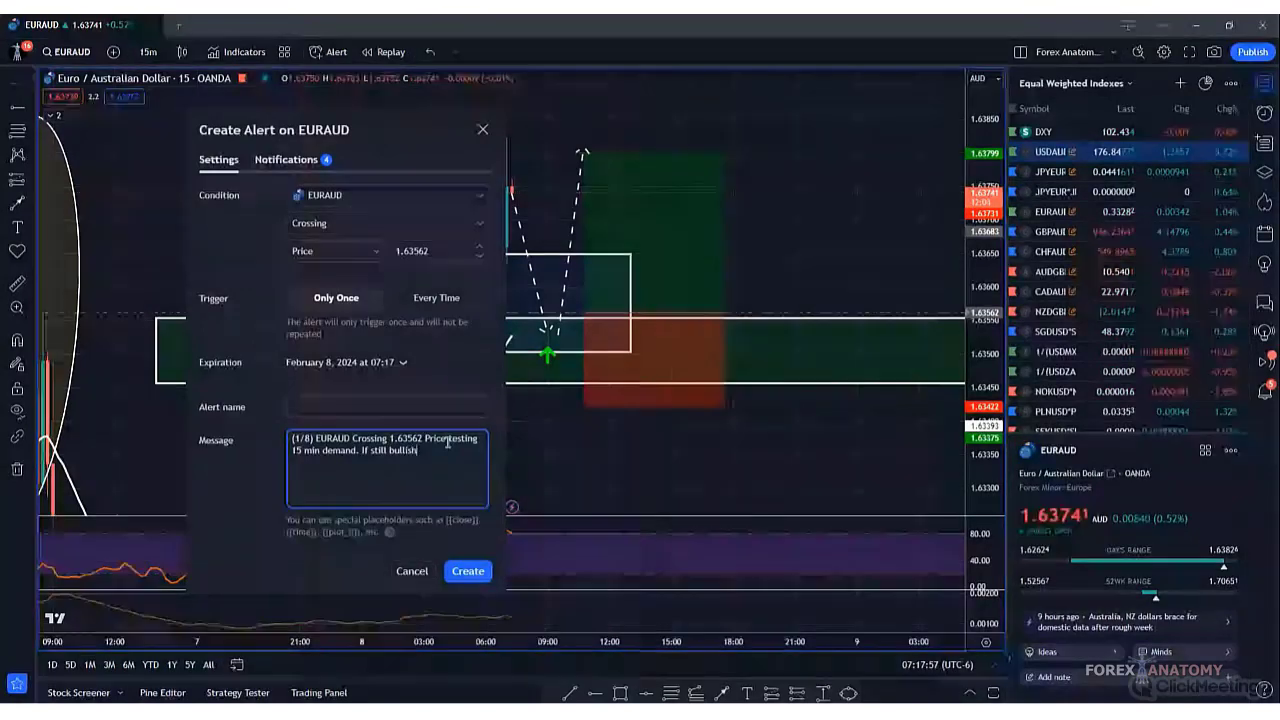
pyautogui.write(', look to')
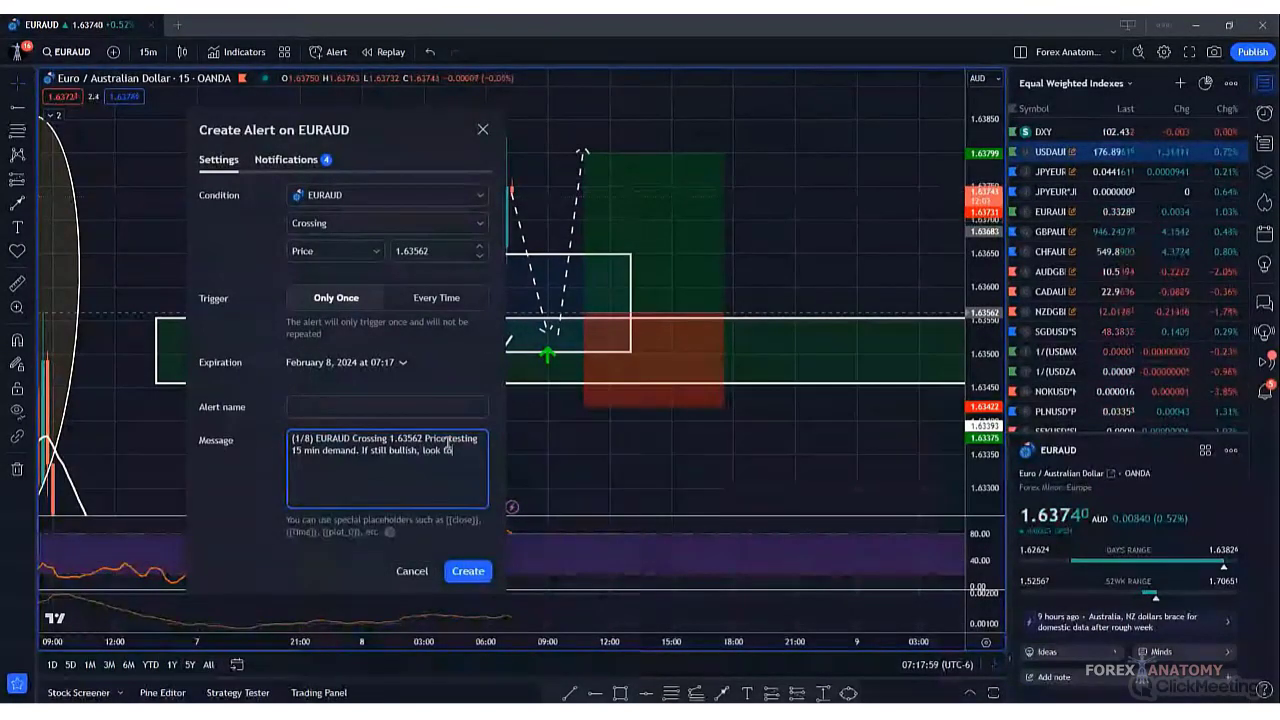
pyautogui.write(' buy soo')
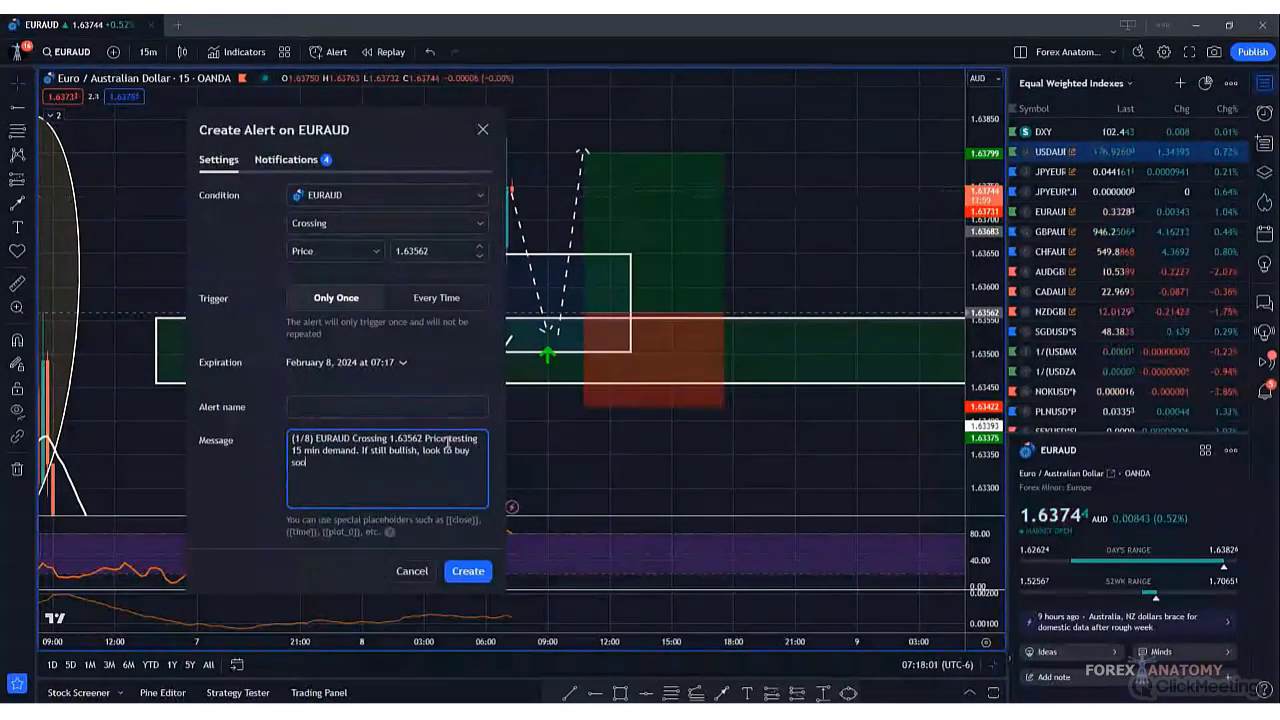
pyautogui.write('n.')
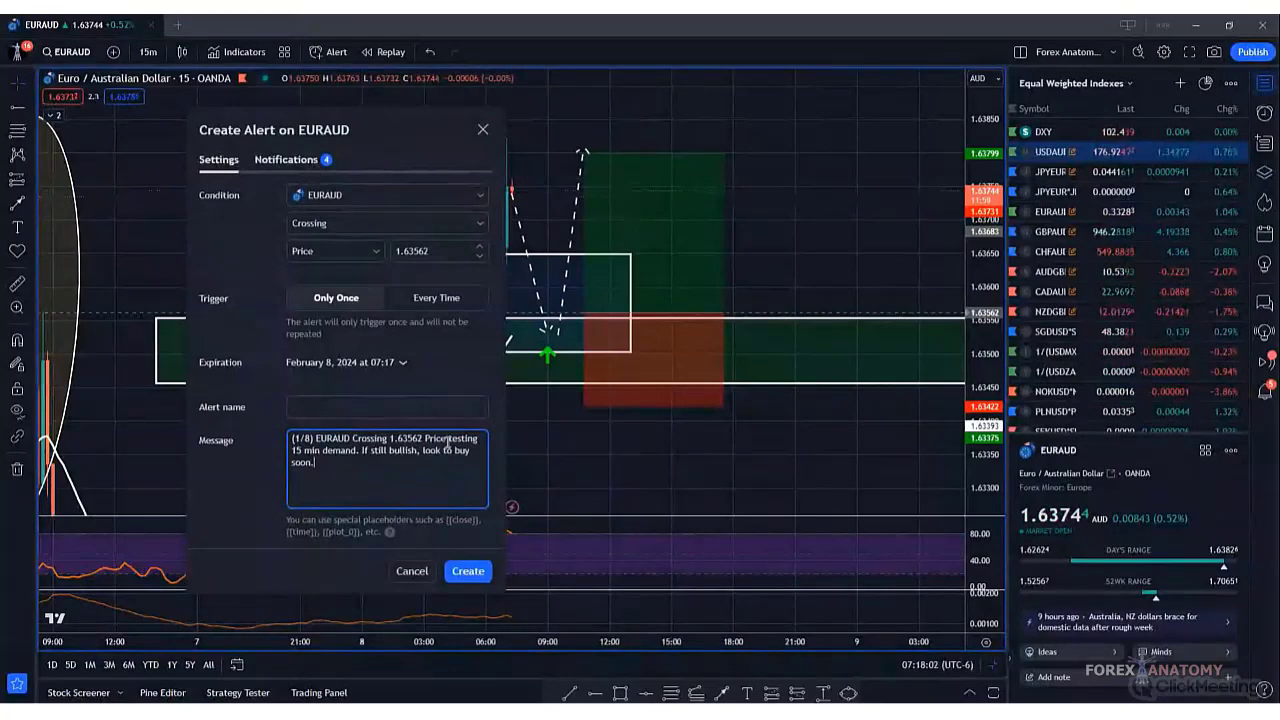
pyautogui.click(472, 572)
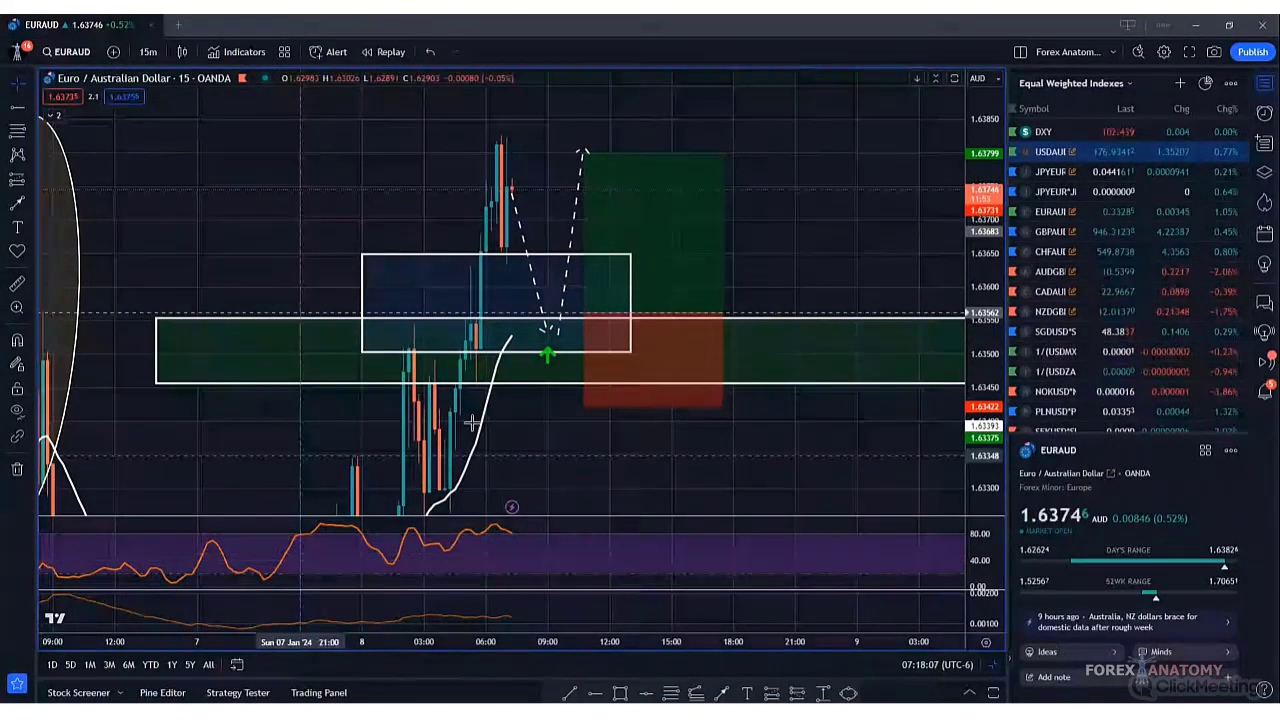
pyautogui.click(668, 327)
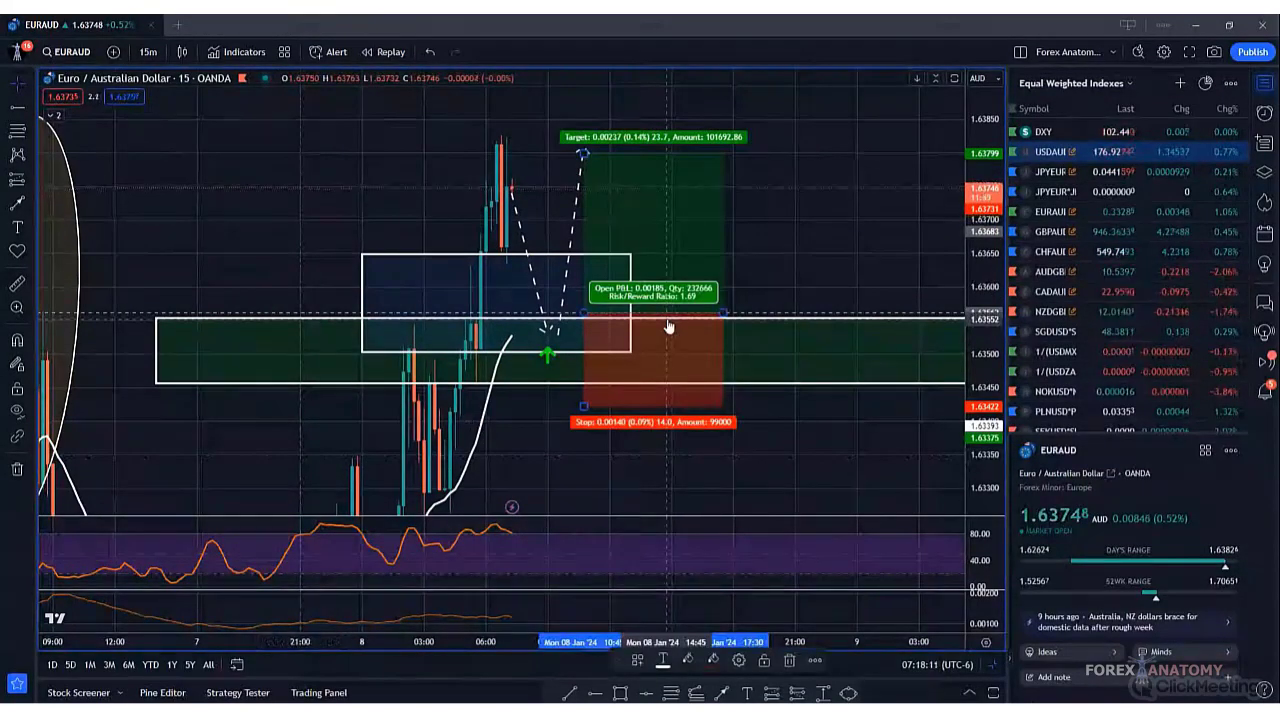
pyautogui.rightClick(676, 290)
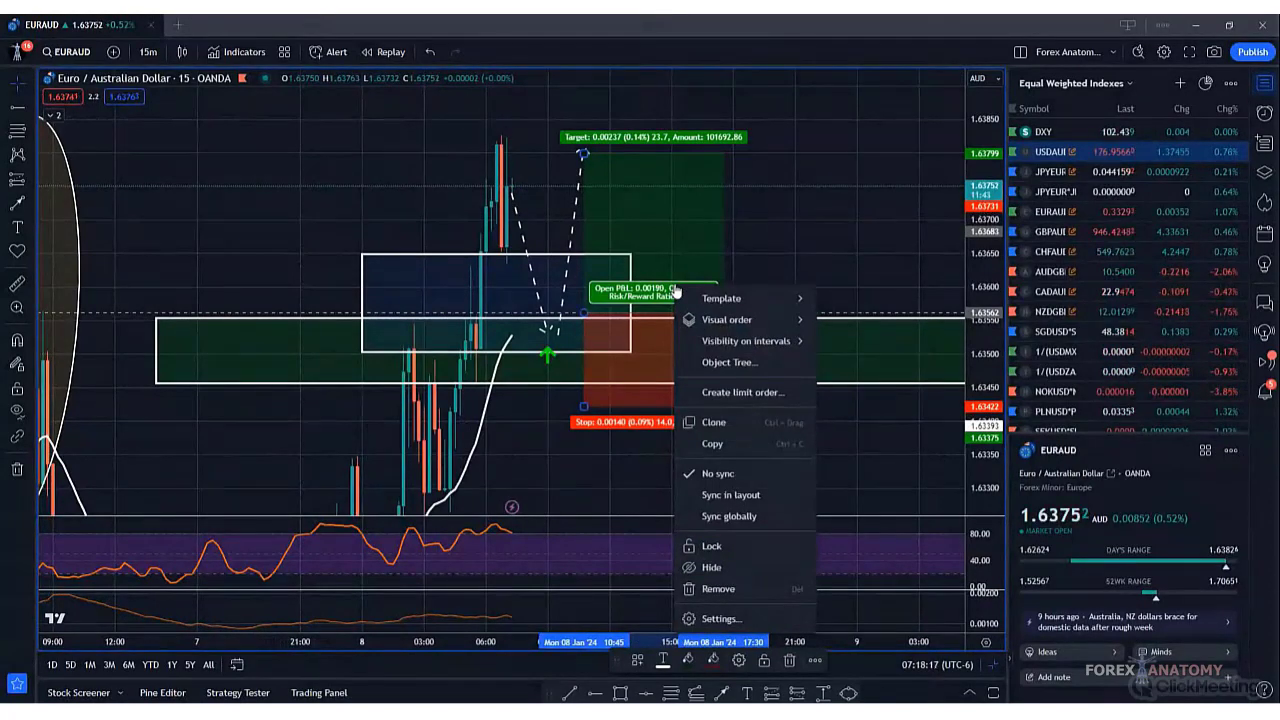
pyautogui.click(742, 392)
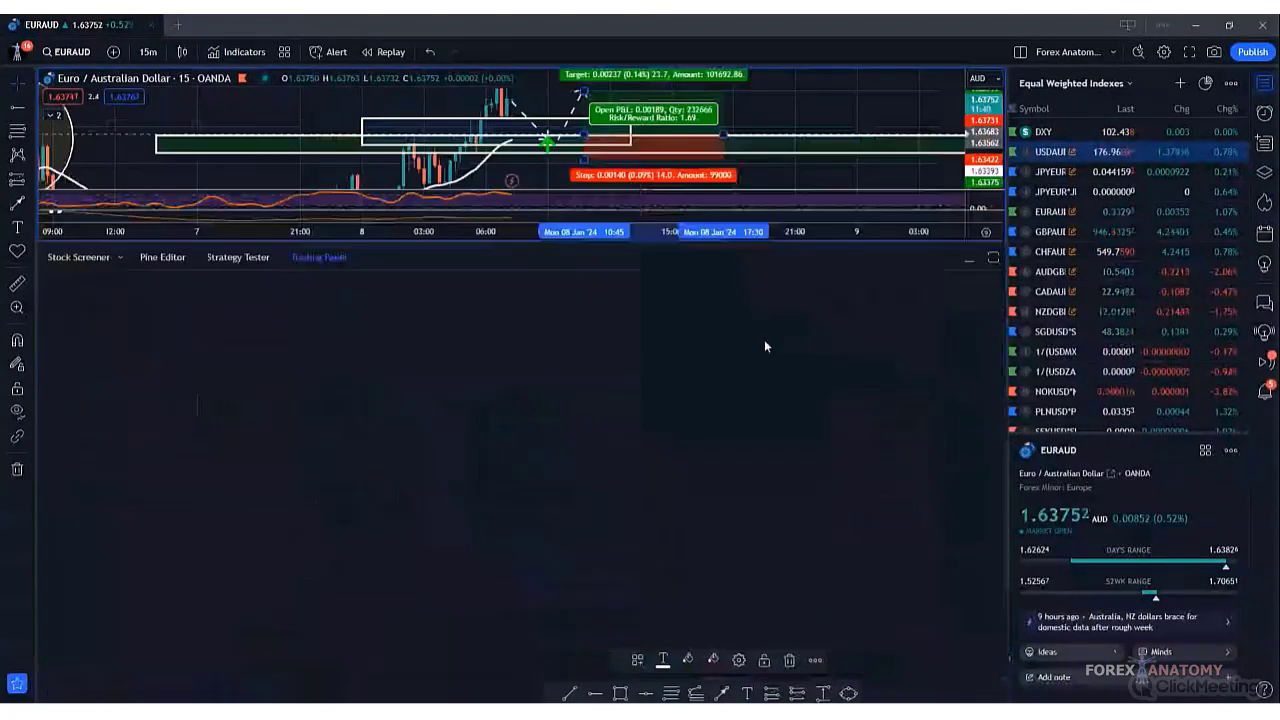
pyautogui.click(968, 259)
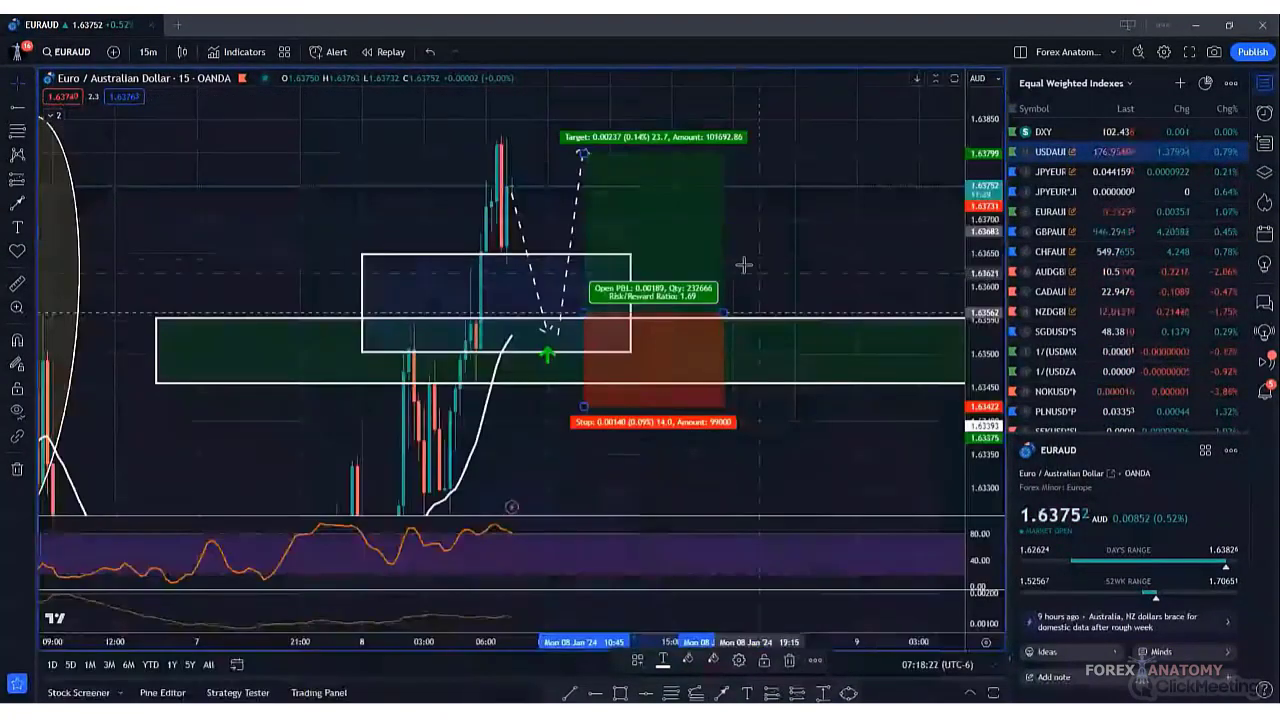
pyautogui.rightClick(648, 262)
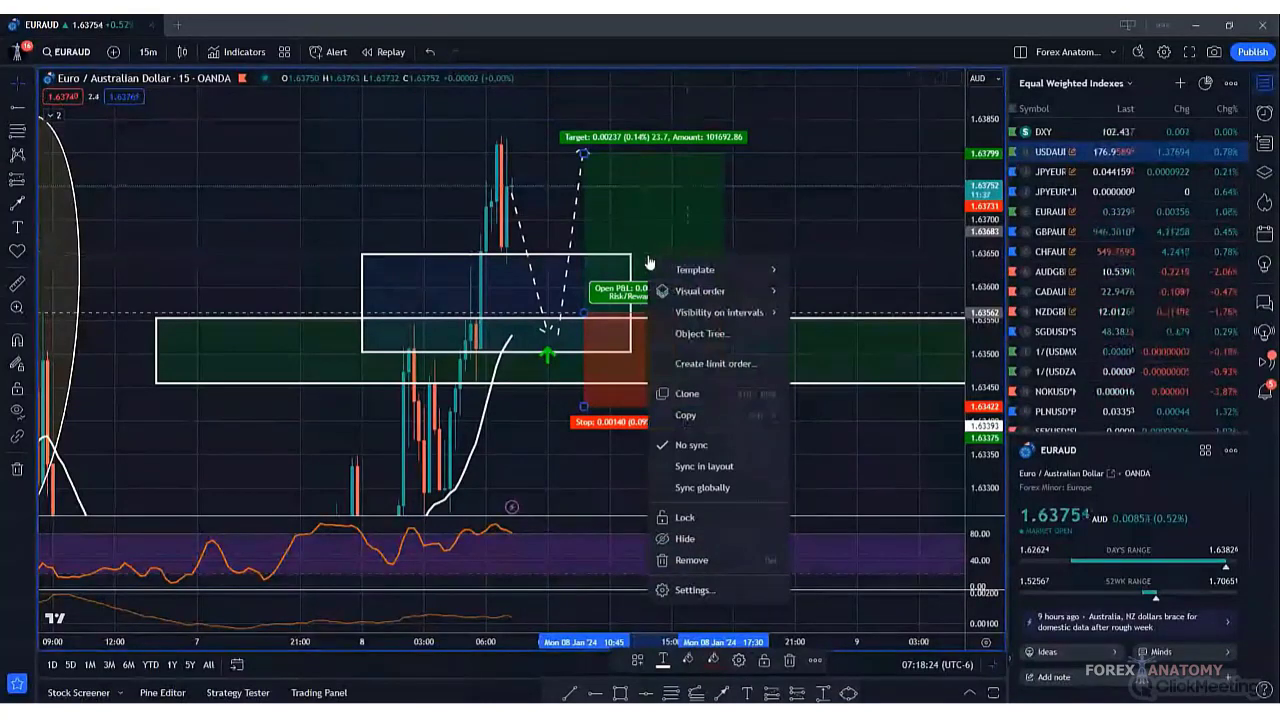
pyautogui.click(829, 251)
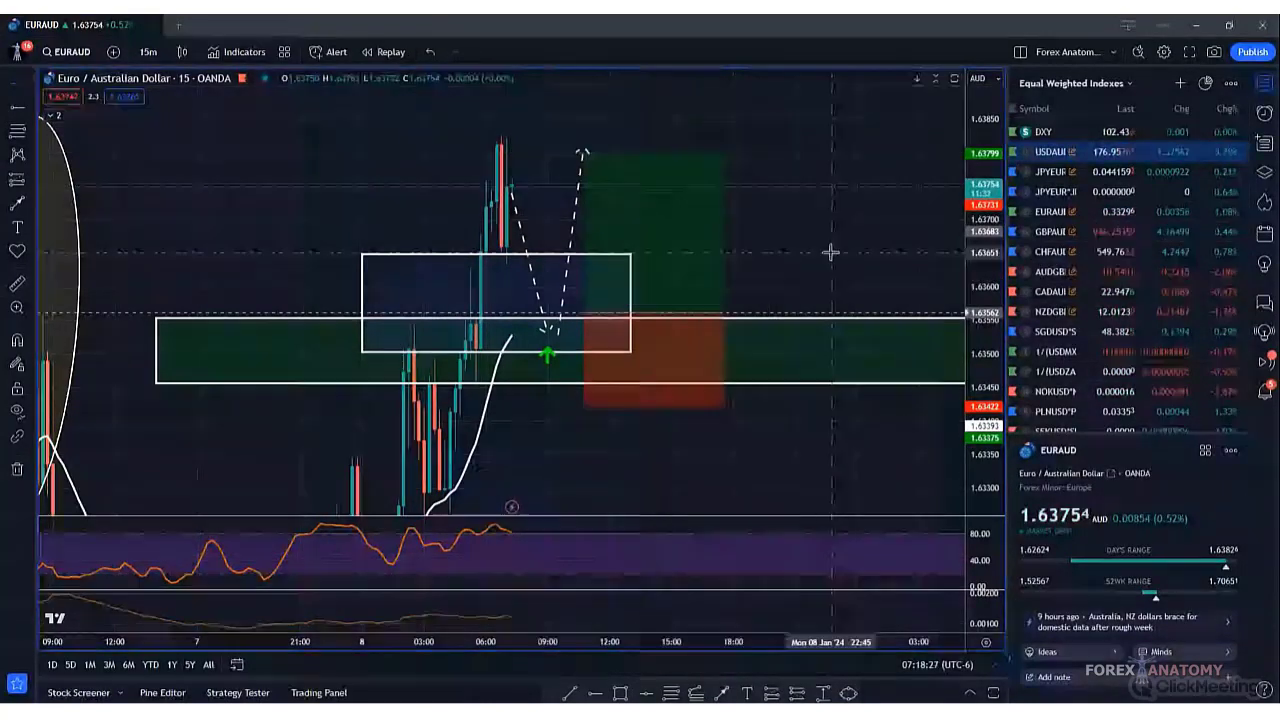
# - Connect to Paper Trading and open a buy limit order ticket from the EURAUD long position with entry at 1.63562
pyautogui.click(658, 409)
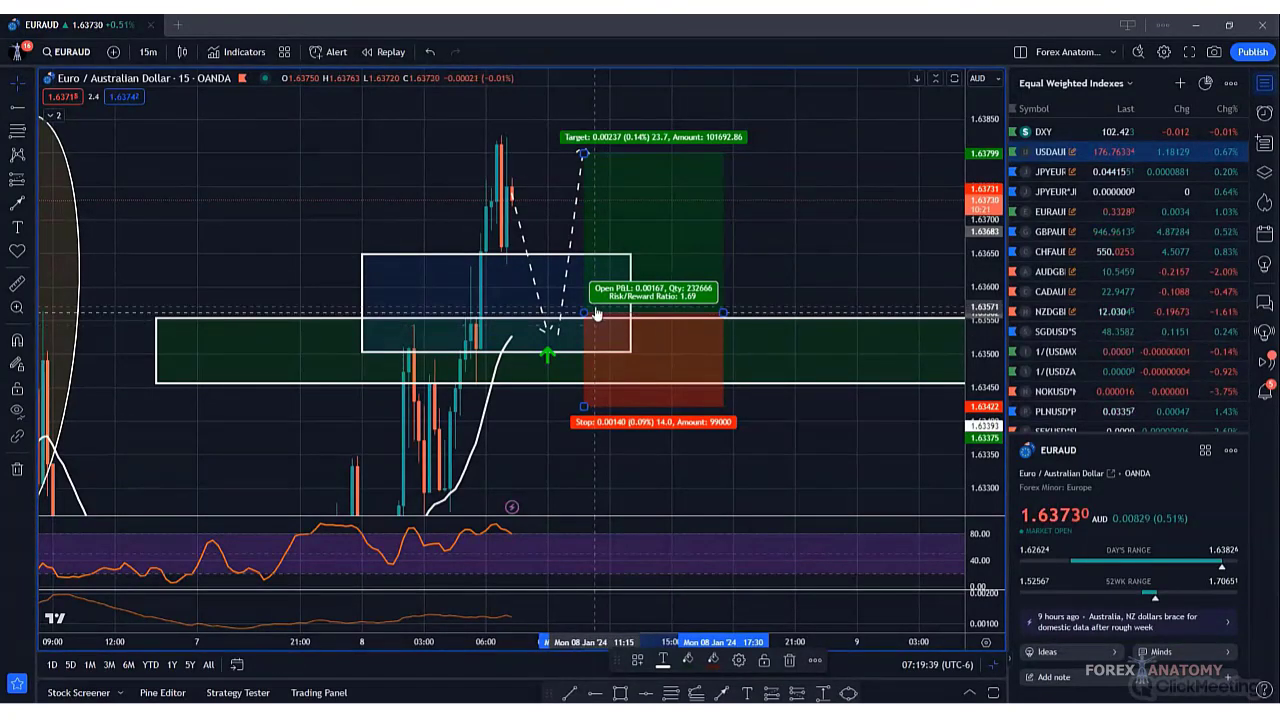
pyautogui.moveTo(663, 314)
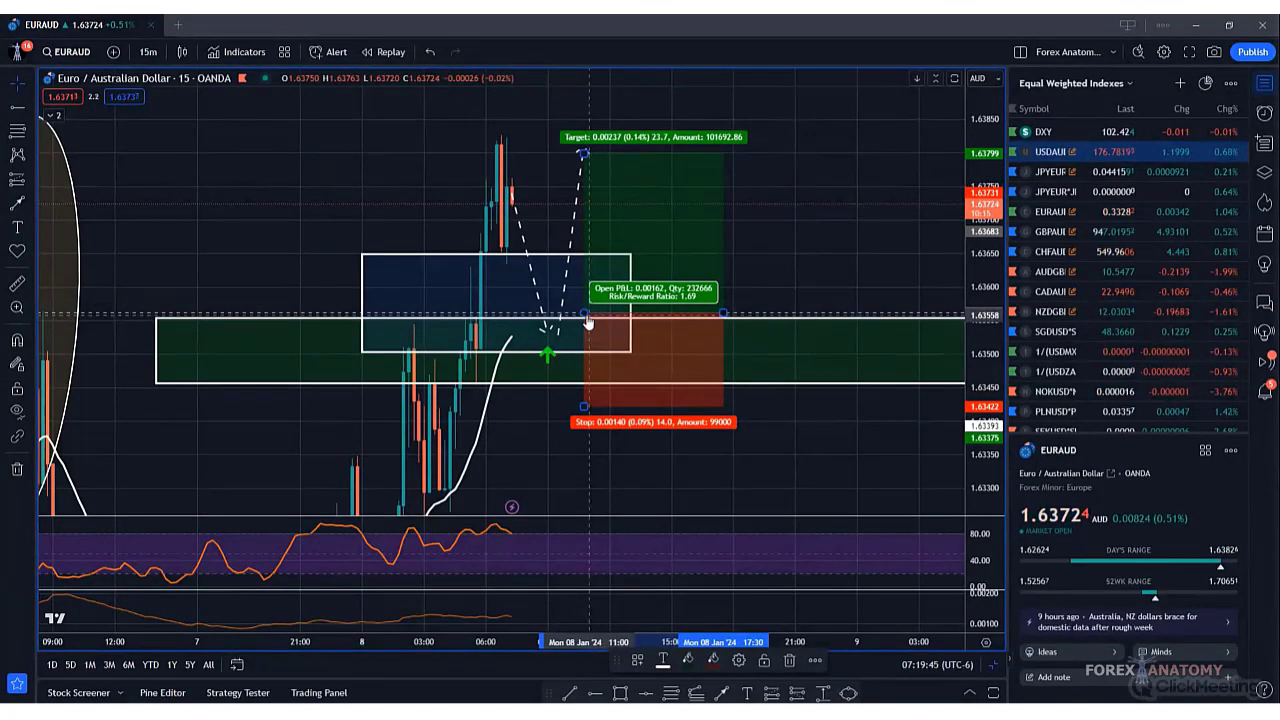
pyautogui.click(993, 692)
pyautogui.click(638, 357)
pyautogui.click(965, 50)
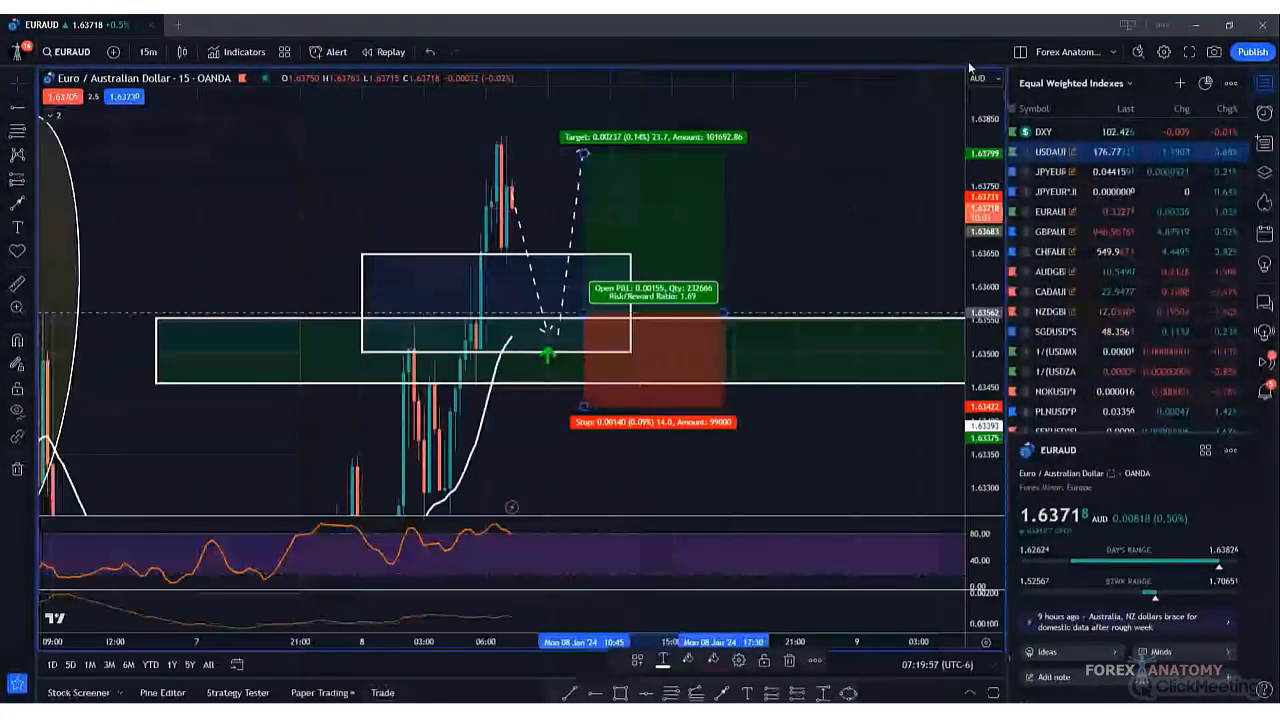
pyautogui.click(681, 280)
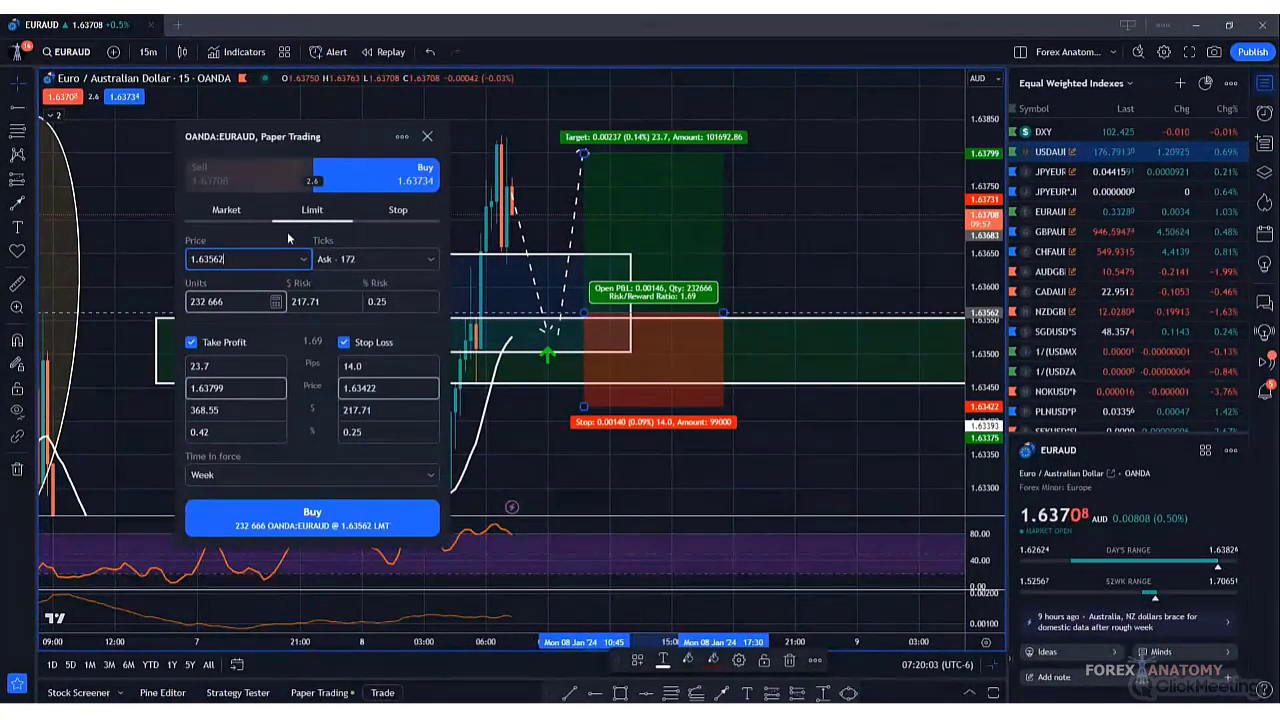
# - Set the limit order's dollar risk to 1000
pyautogui.doubleClick(321, 301)
pyautogui.write('100')
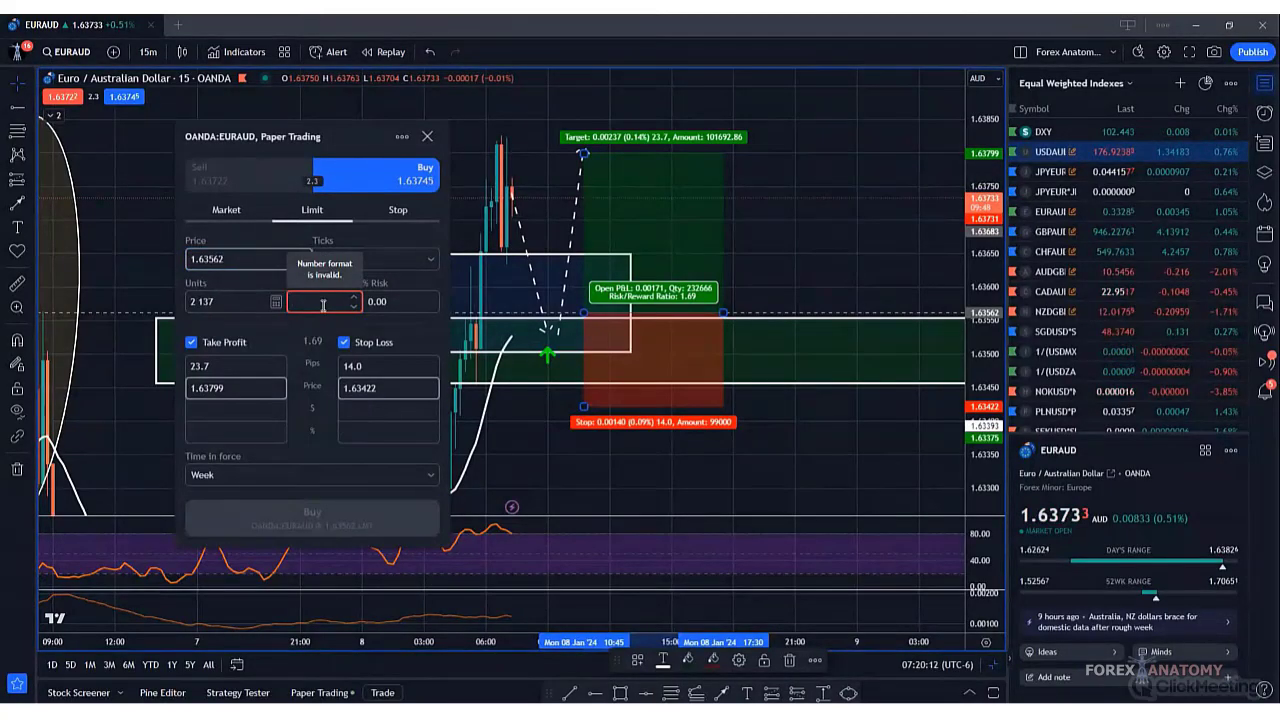
pyautogui.write('0')
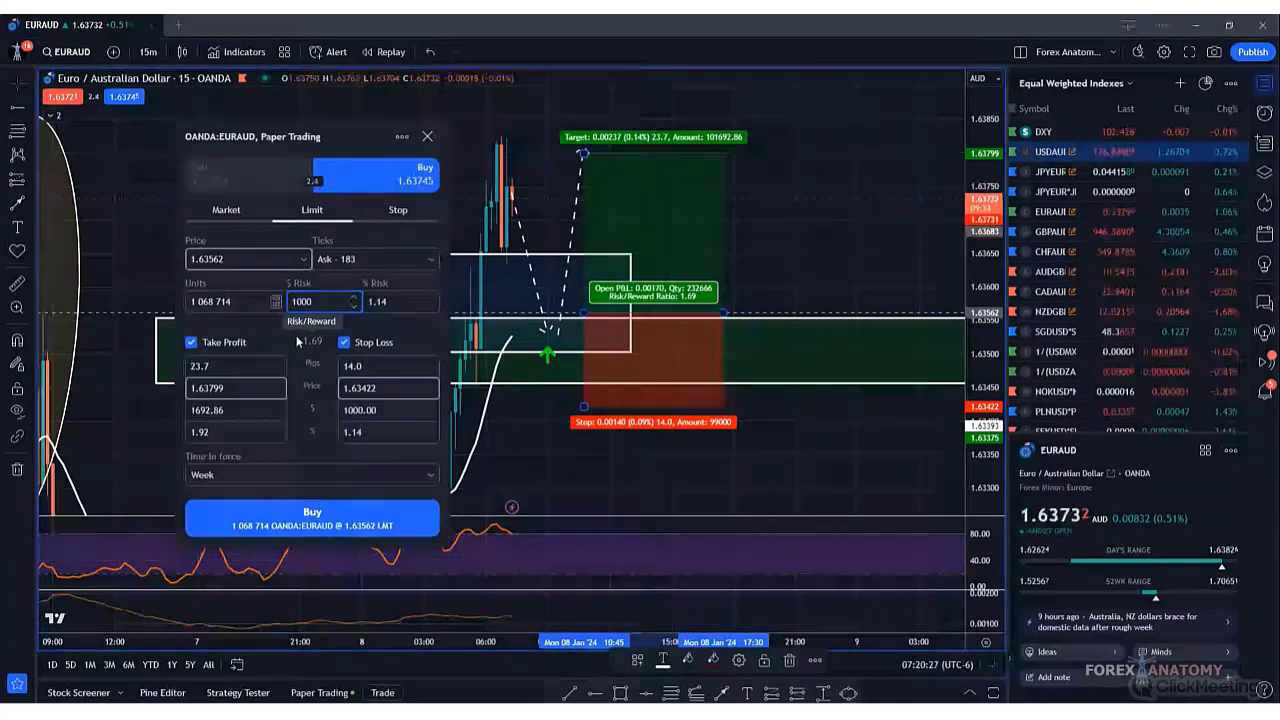
# - Set the limit order's dollar risk to 200, and close the order ticket without placing the order
pyautogui.press('BackSpace')
pyautogui.press('BackSpace')
pyautogui.press('BackSpace')
pyautogui.press('BackSpace')
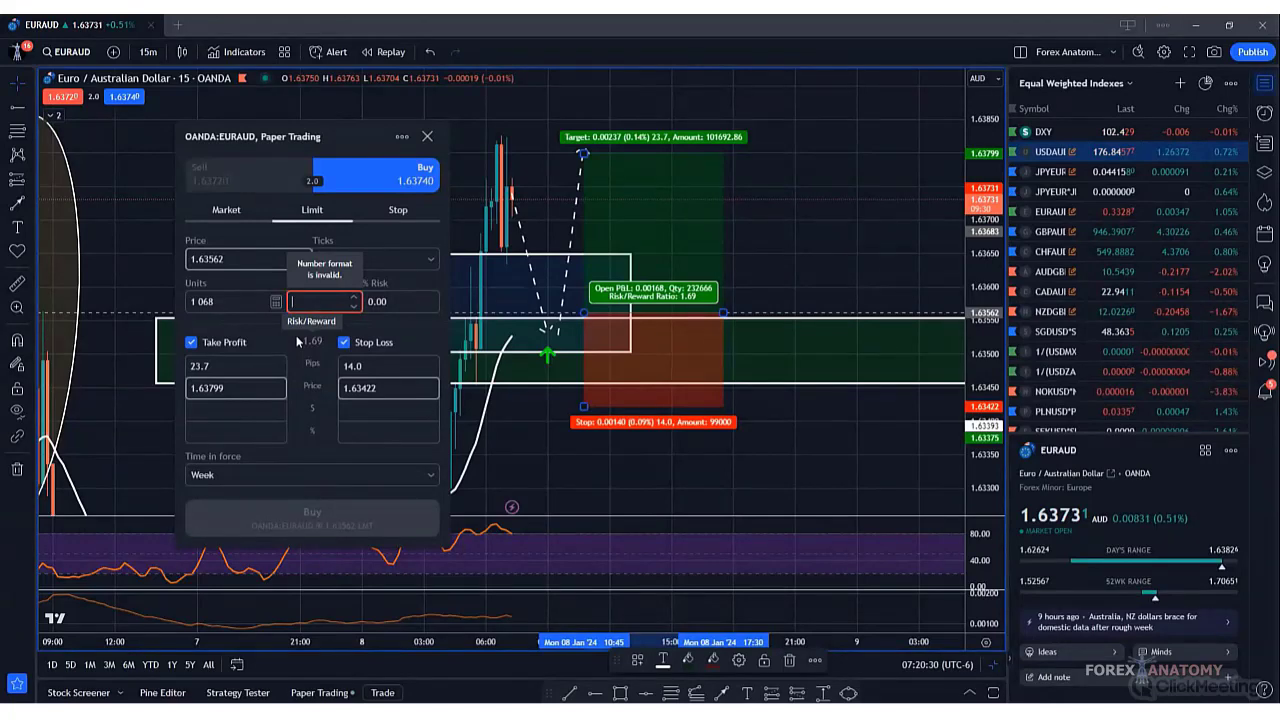
pyautogui.write('200')
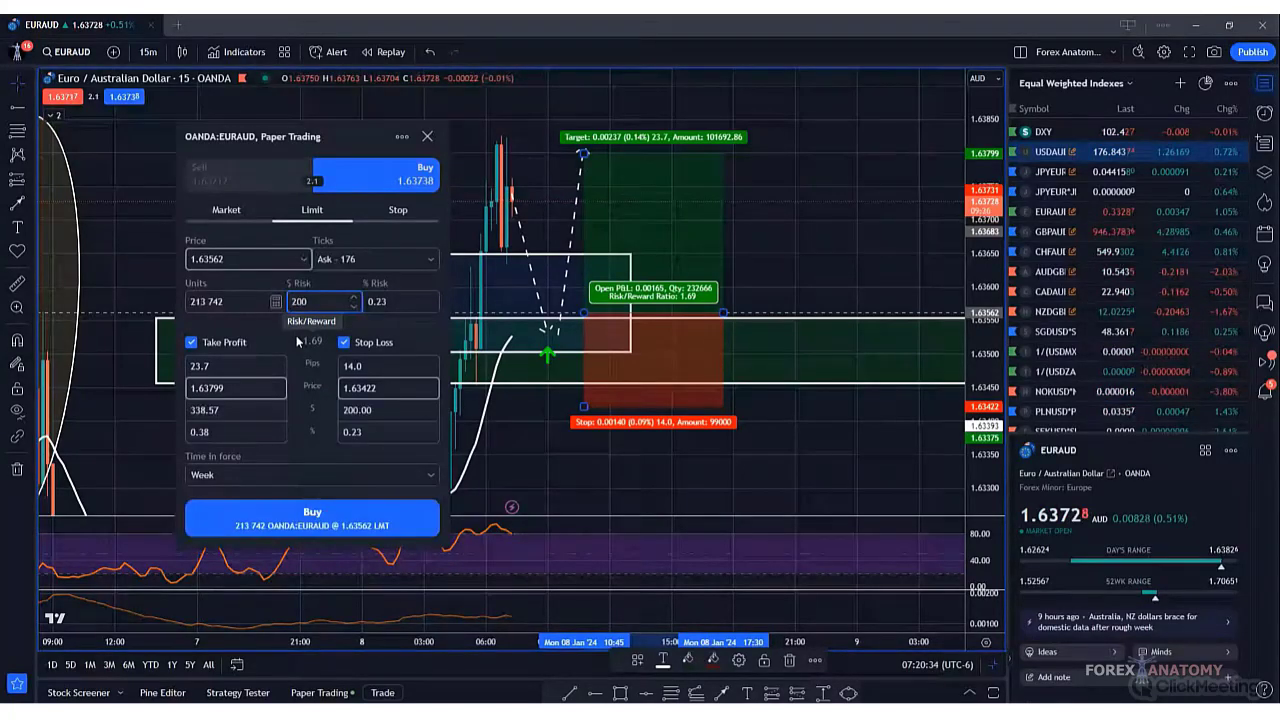
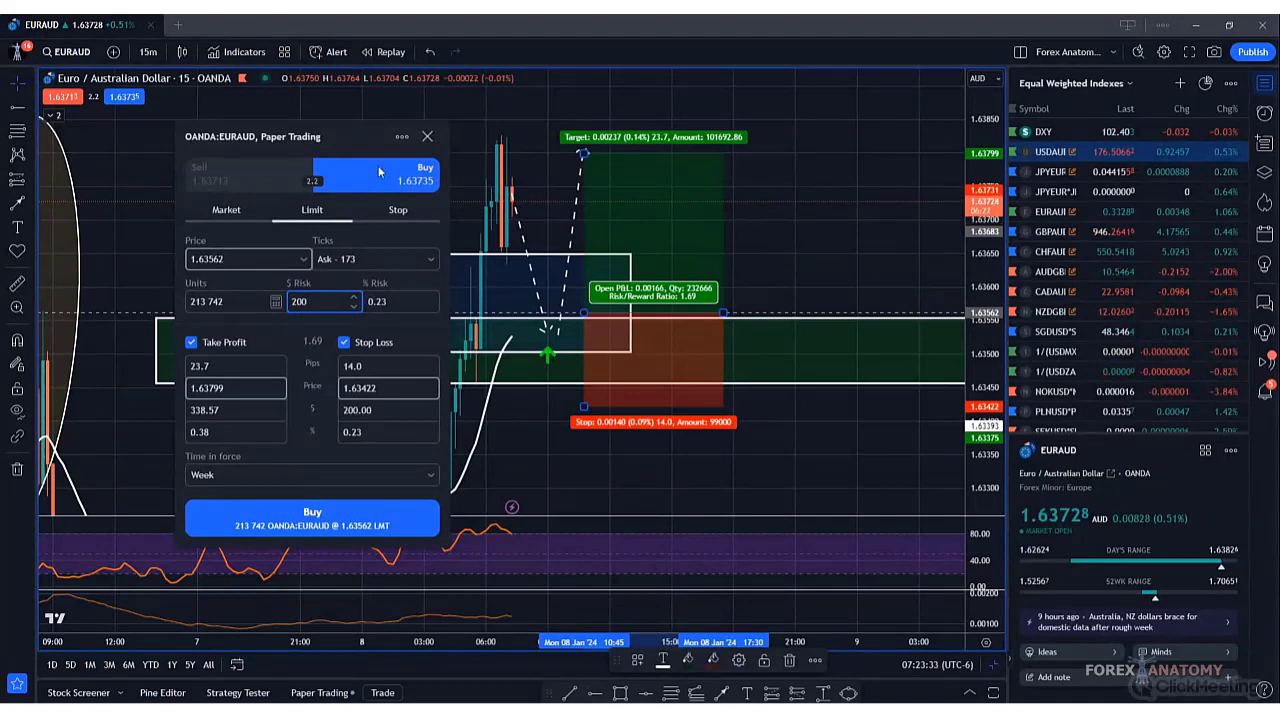
pyautogui.click(428, 140)
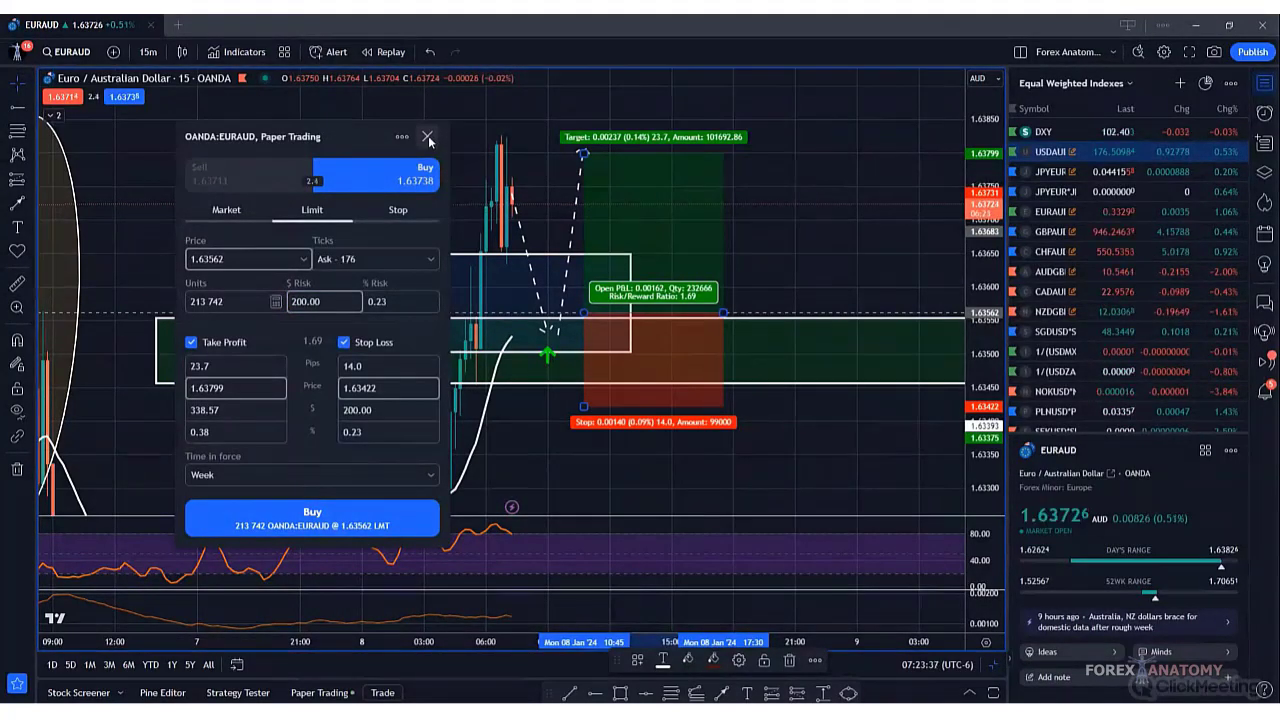
pyautogui.click(427, 137)
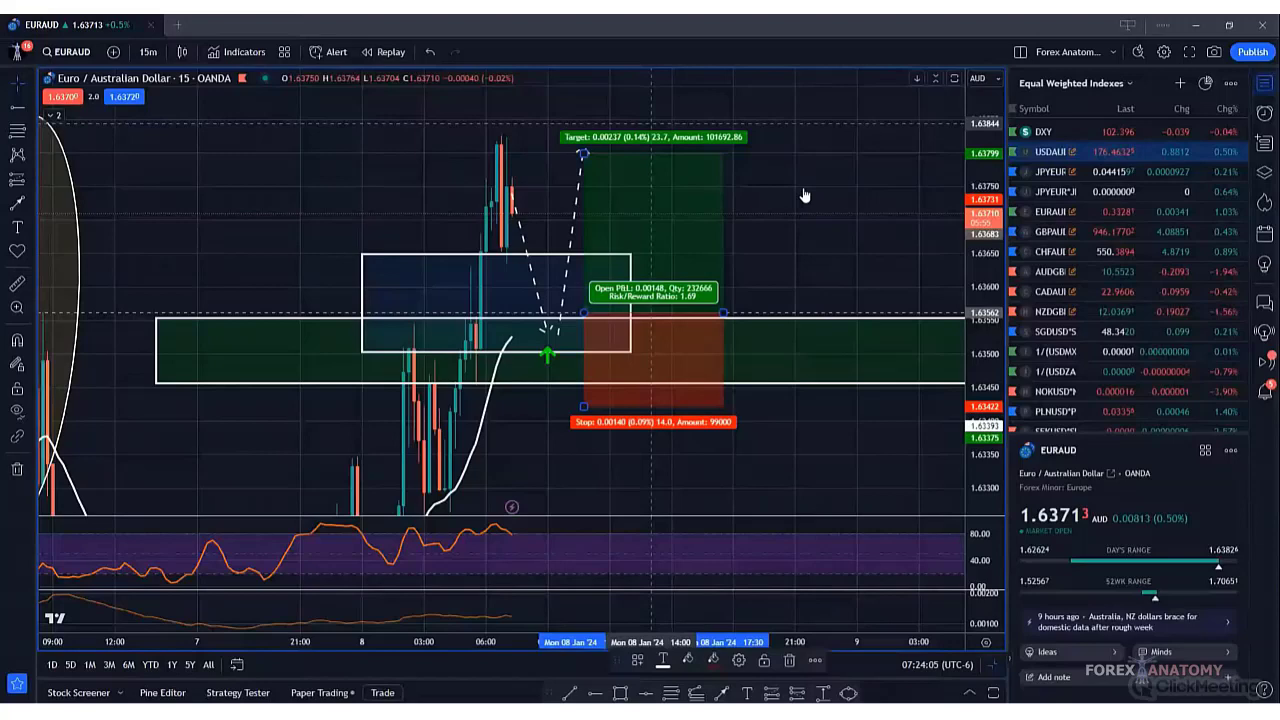
# - Switch the chart to the OANDA EURCAD pair
pyautogui.hscroll(-5, 805, 195)
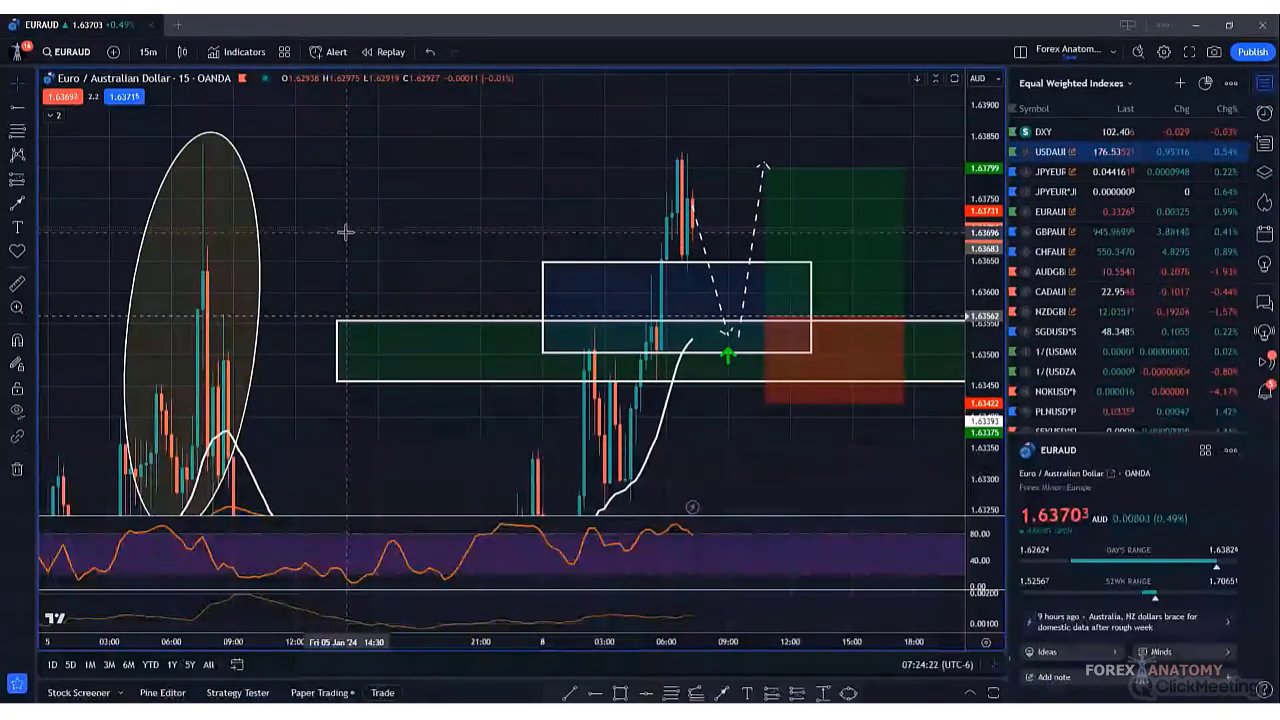
pyautogui.moveTo(345, 232); pyautogui.dragTo(340, 261)
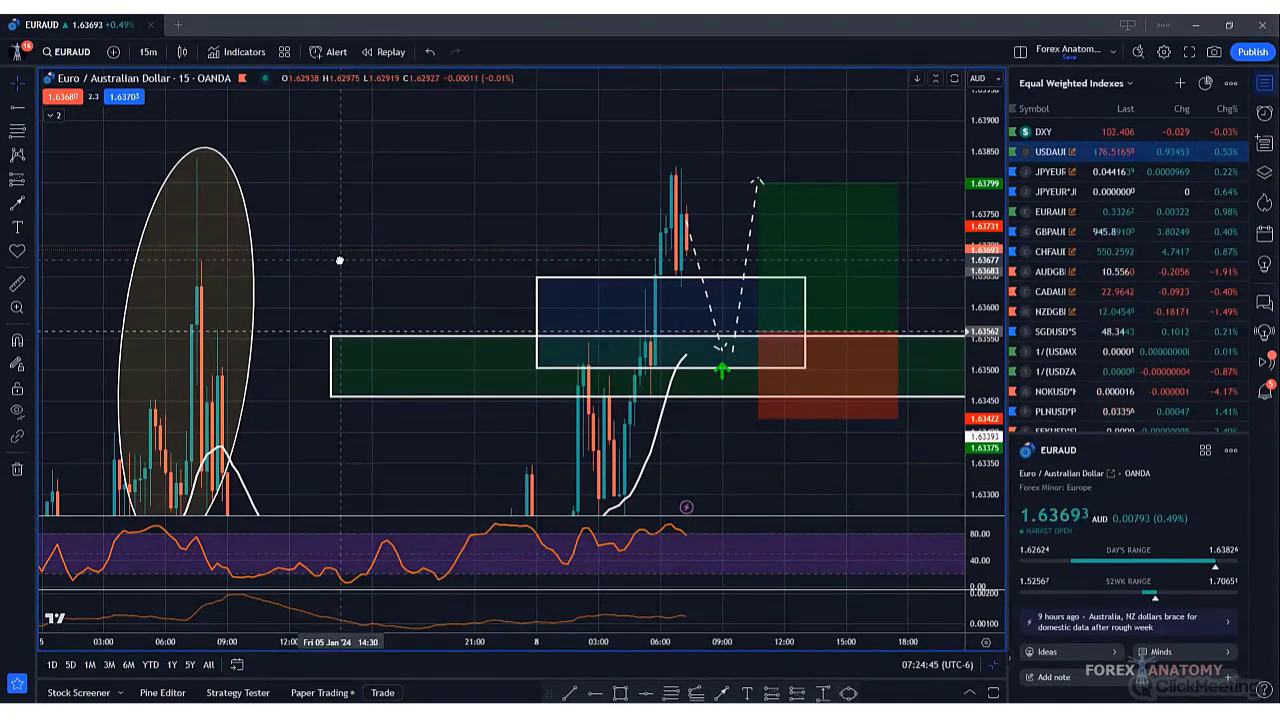
pyautogui.click(62, 52)
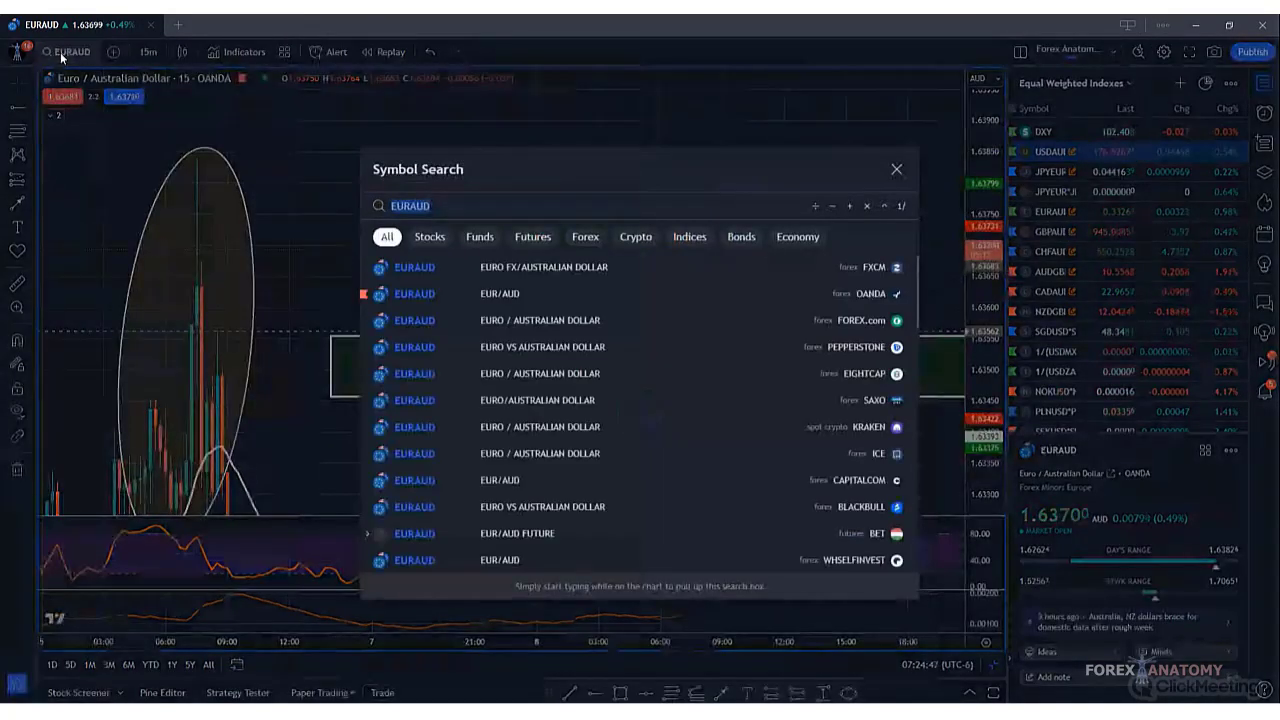
pyautogui.write('EURCAD')
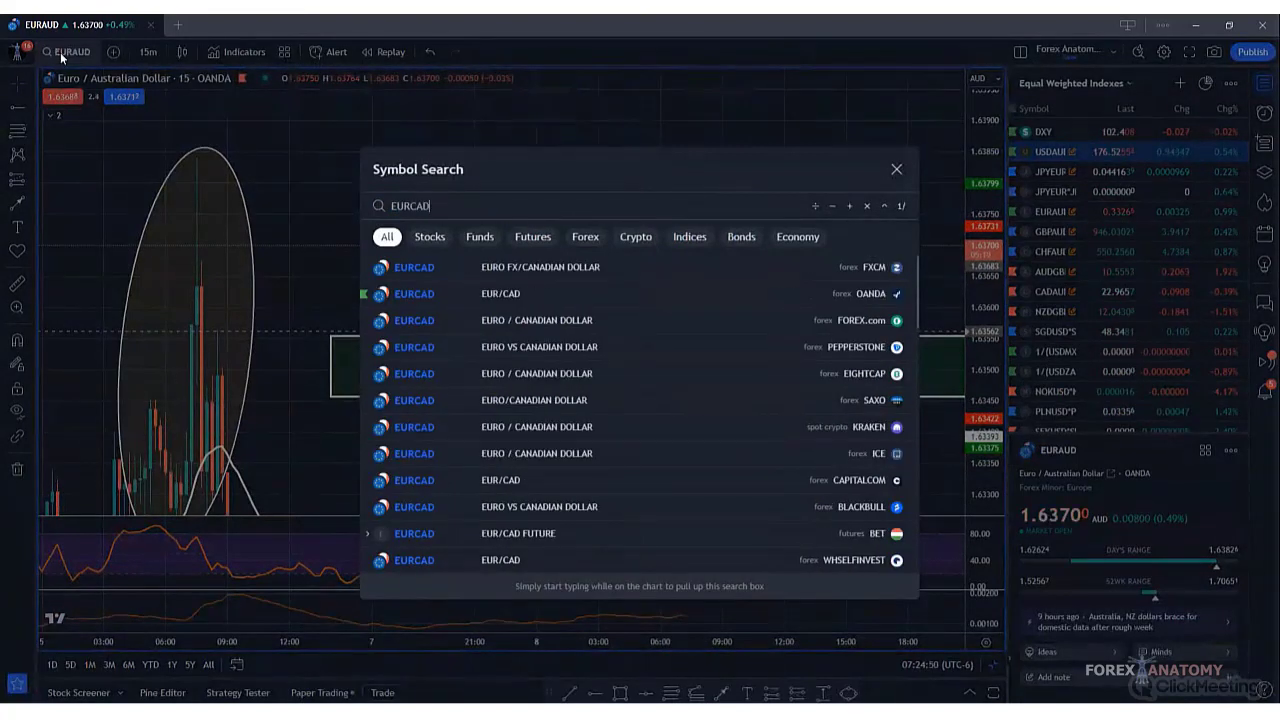
pyautogui.click(489, 294)
pyautogui.moveTo(663, 243); pyautogui.dragTo(652, 360)
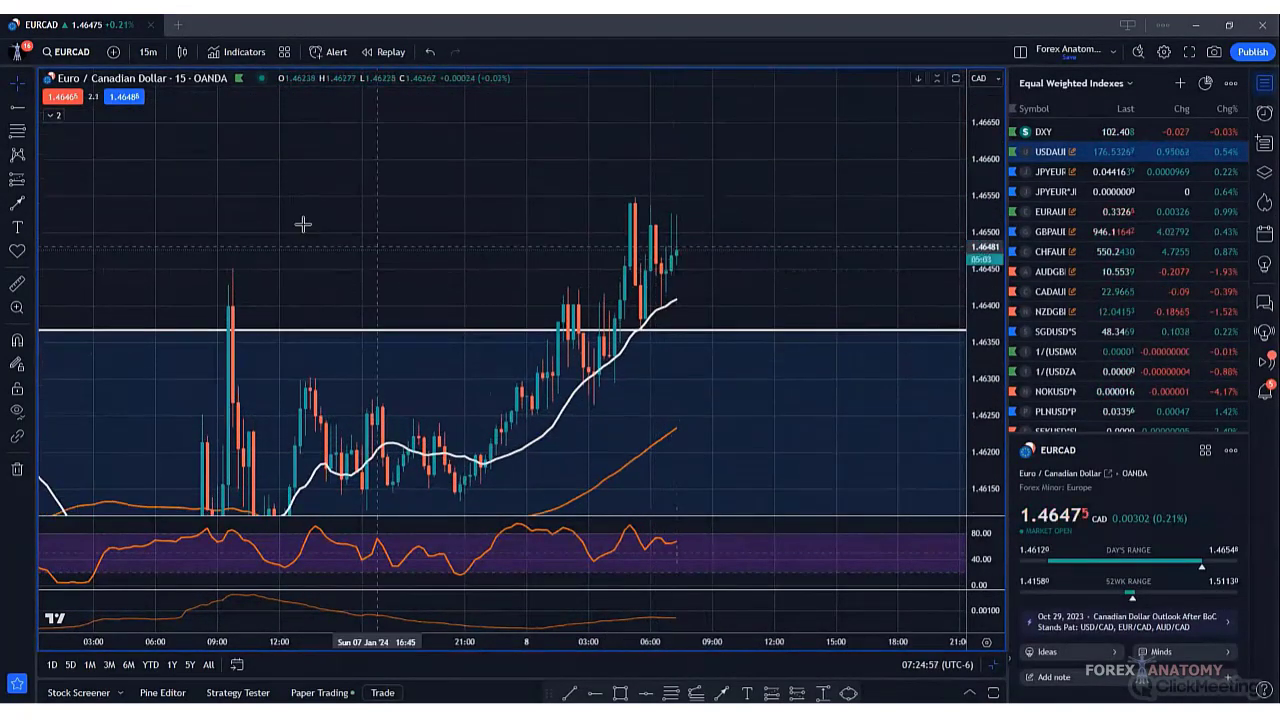
# - Set the EURCAD chart to the 1-hour timeframe and examine price around the white zone line
pyautogui.click(148, 52)
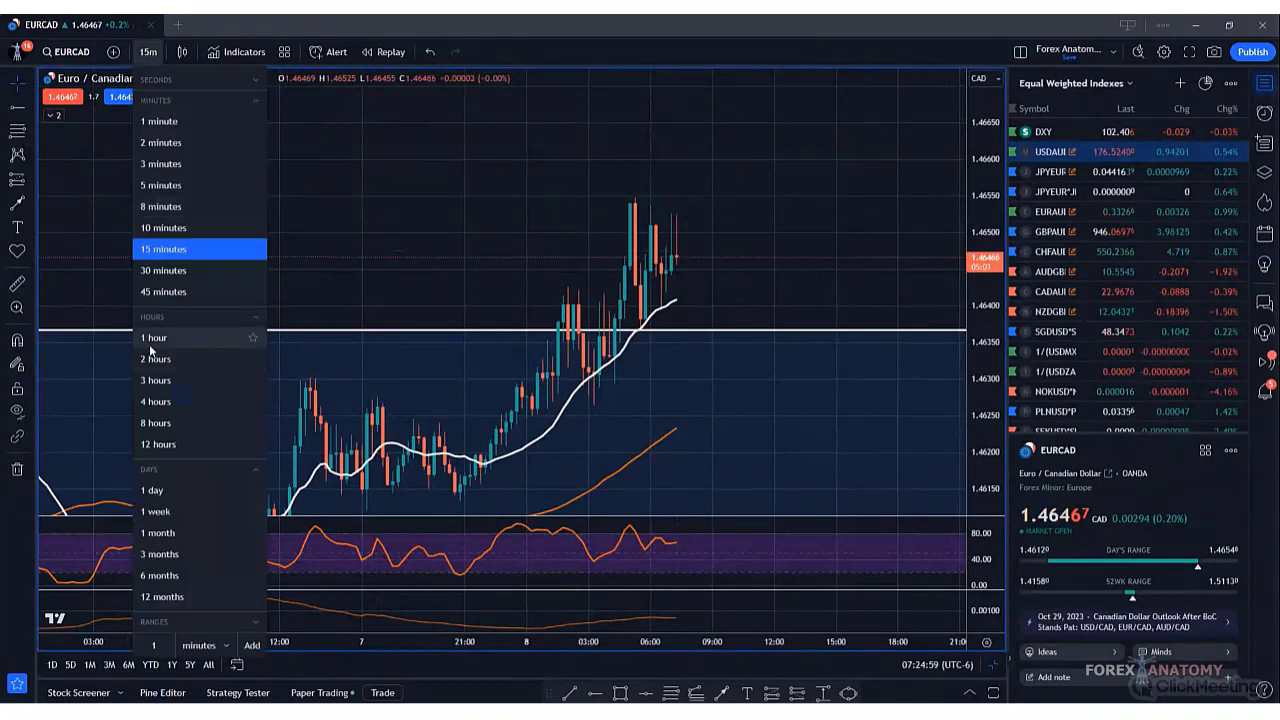
pyautogui.click(149, 344)
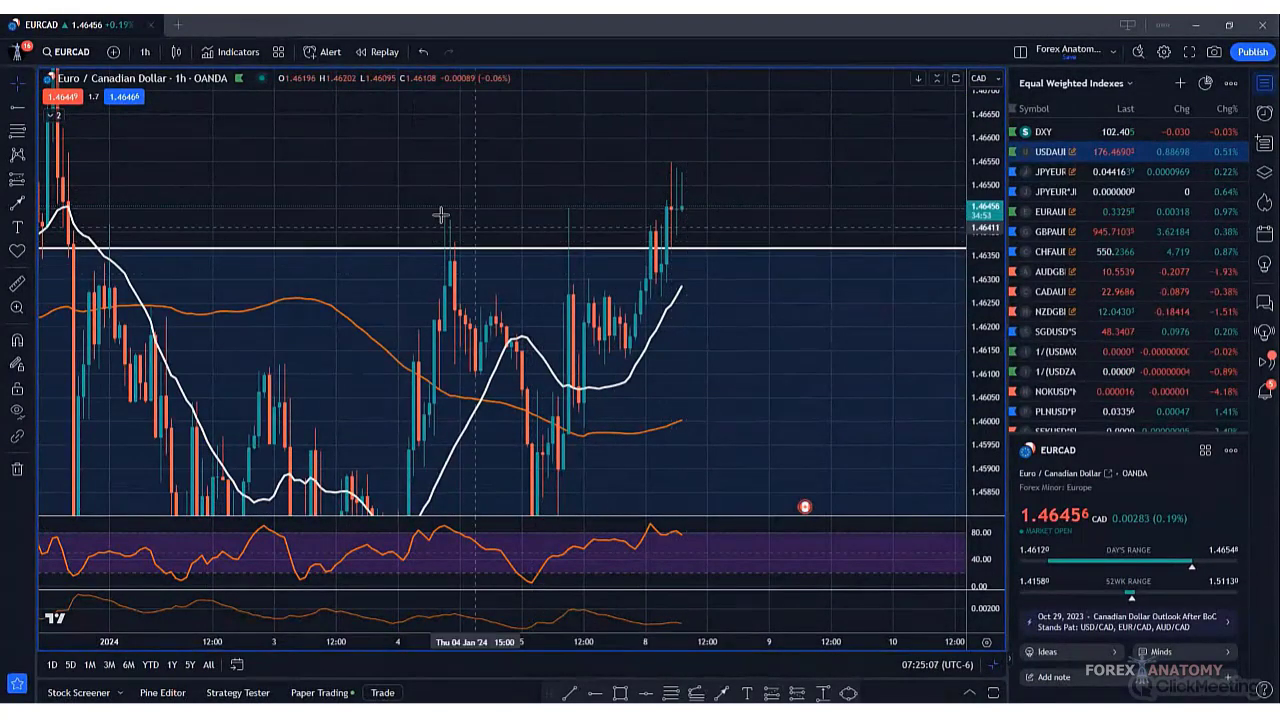
pyautogui.moveTo(323, 217); pyautogui.dragTo(417, 249)
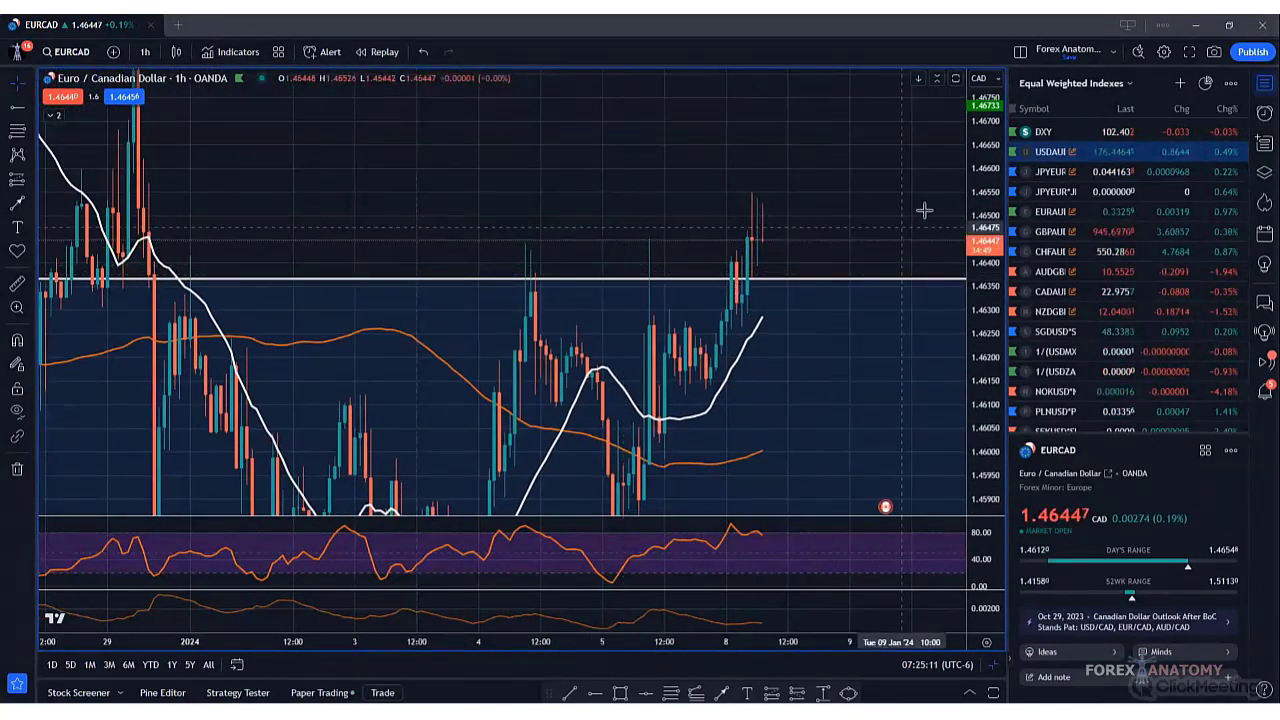
pyautogui.moveTo(982, 182); pyautogui.dragTo(980, 296)
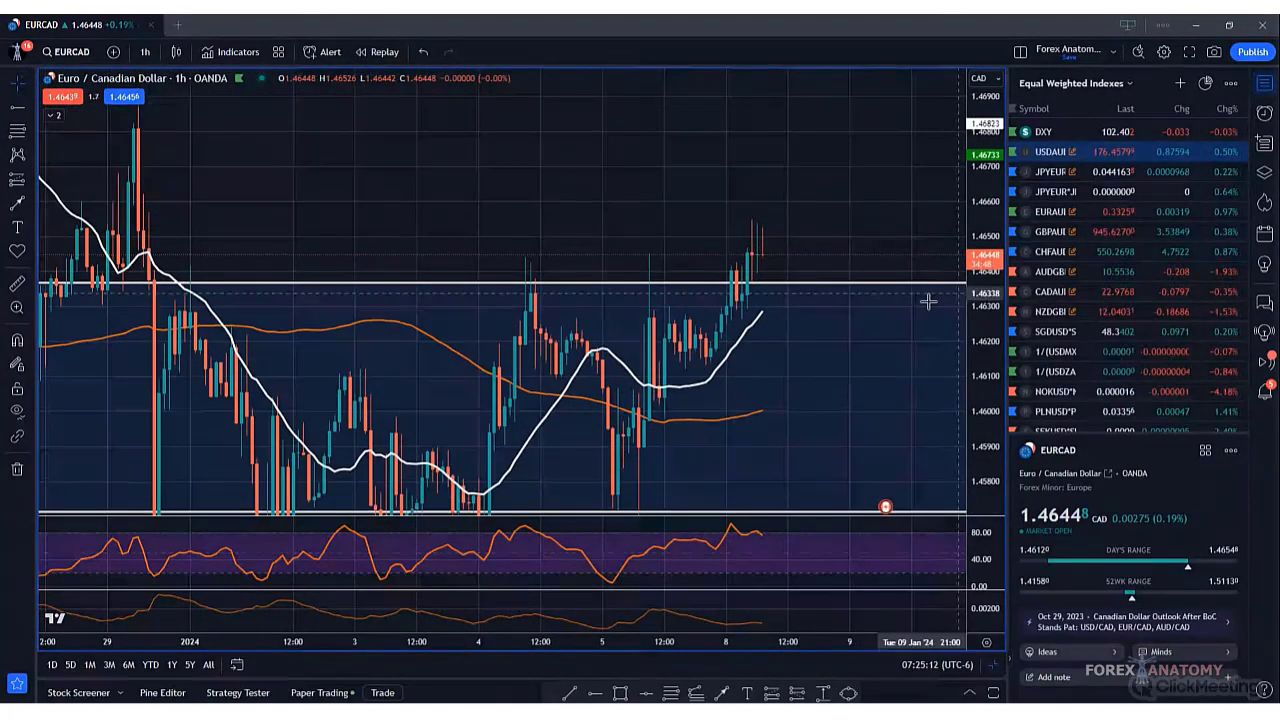
# - Switch the chart to the OANDA EURNZD pair
pyautogui.click(70, 51)
pyautogui.write('EUR')
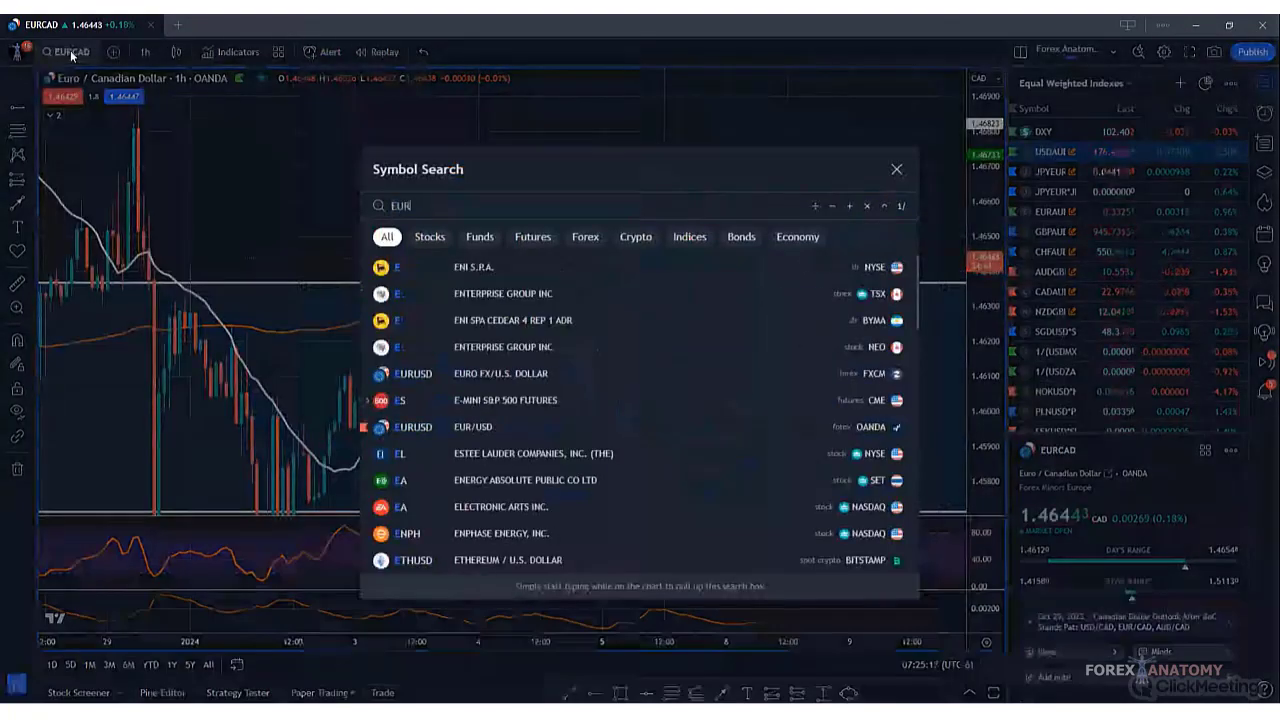
pyautogui.write('NZD')
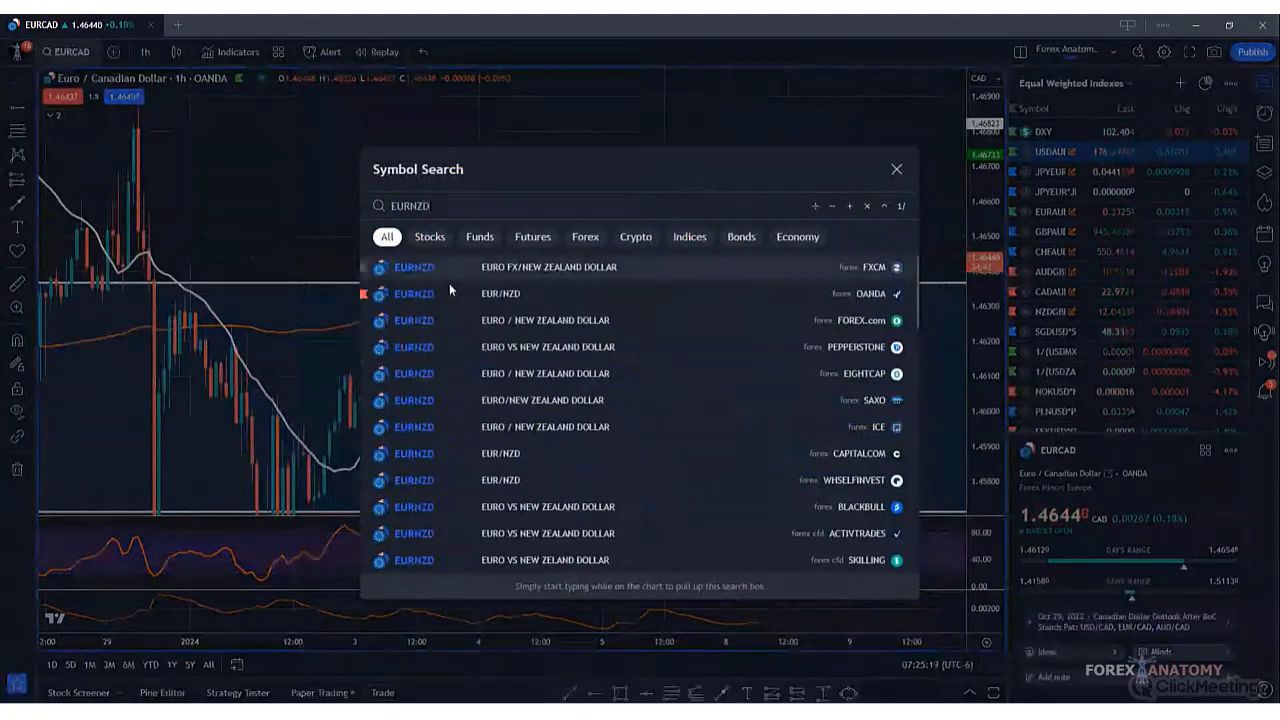
pyautogui.click(488, 297)
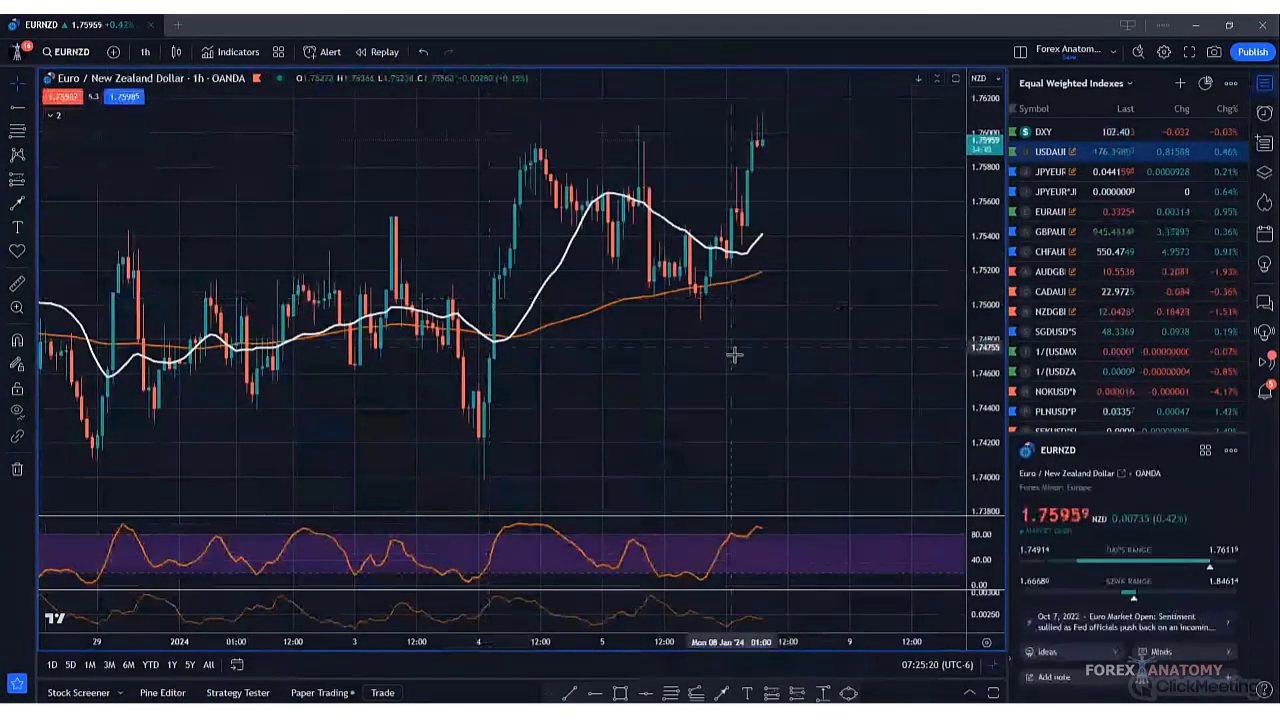
# - Examine recent hourly EURNZD price action against the horizontal levels, and change the timeframe to 15 minutes
pyautogui.moveTo(652, 339); pyautogui.dragTo(604, 381)
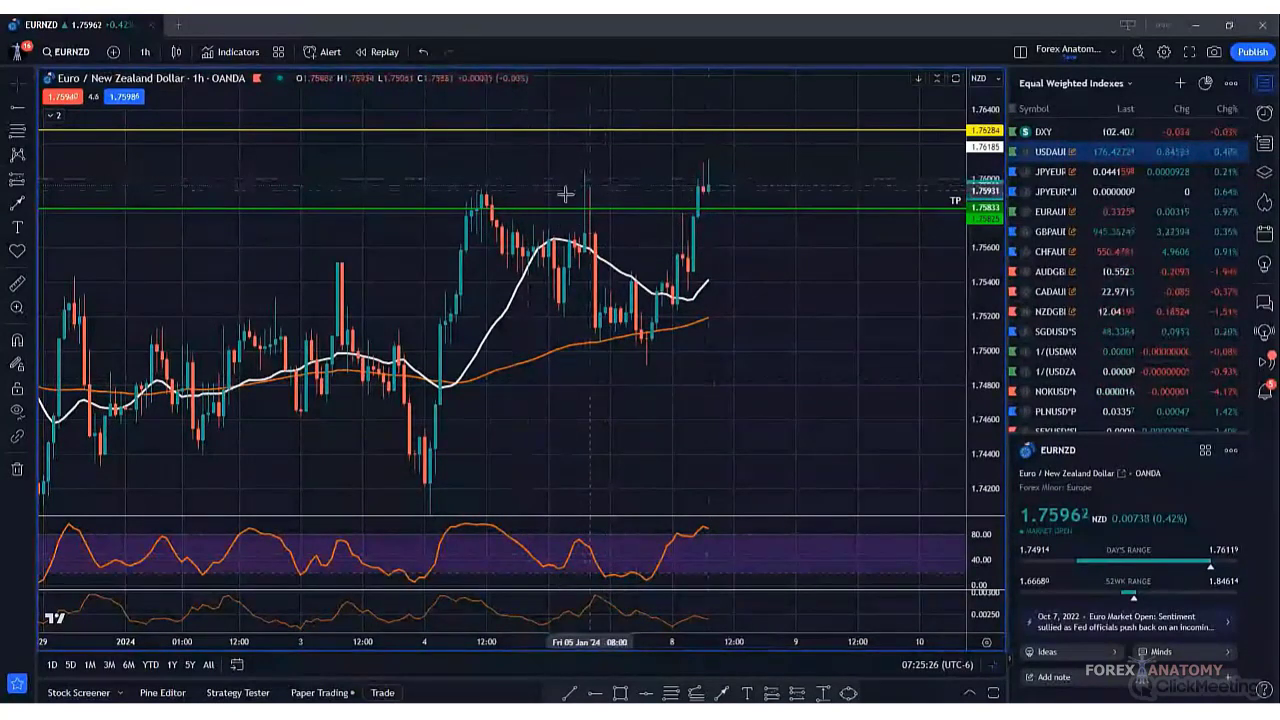
pyautogui.moveTo(565, 193); pyautogui.dragTo(486, 257)
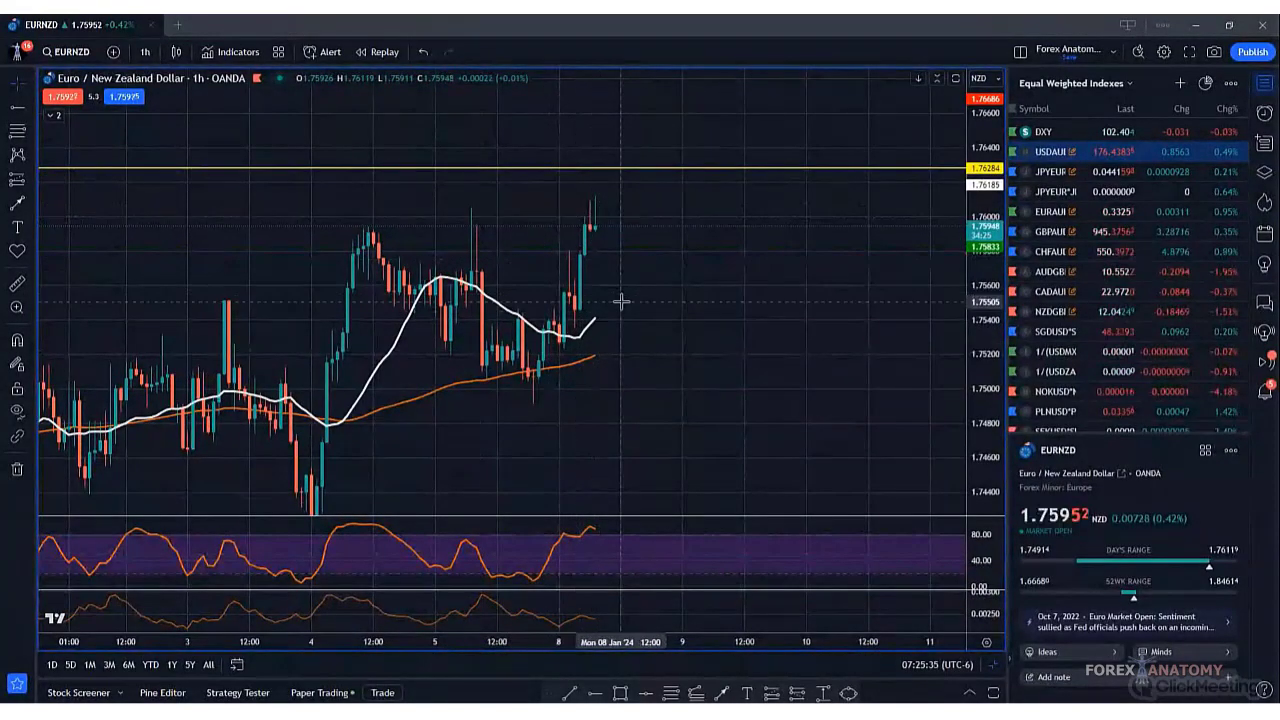
pyautogui.click(144, 51)
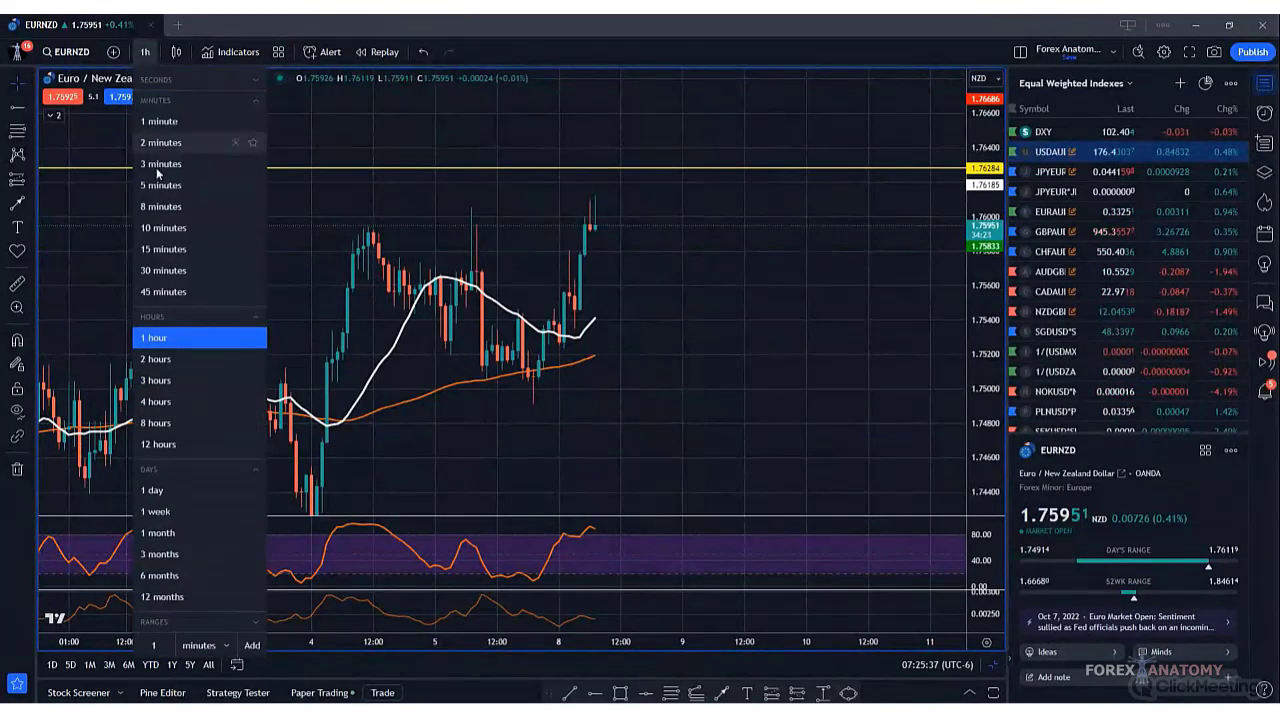
pyautogui.click(156, 251)
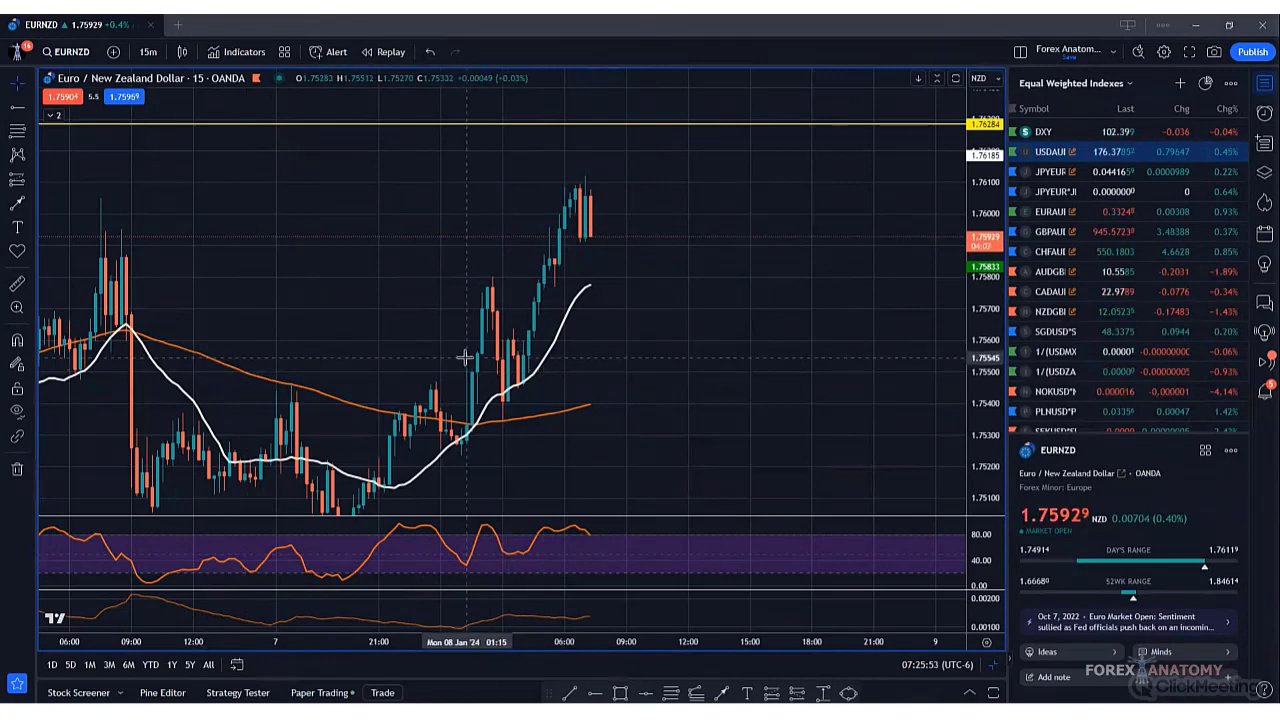
# - Return to the OANDA EURAUD chart and review the planned long position around the demand zones
pyautogui.click(64, 56)
pyautogui.write('EURAUD')
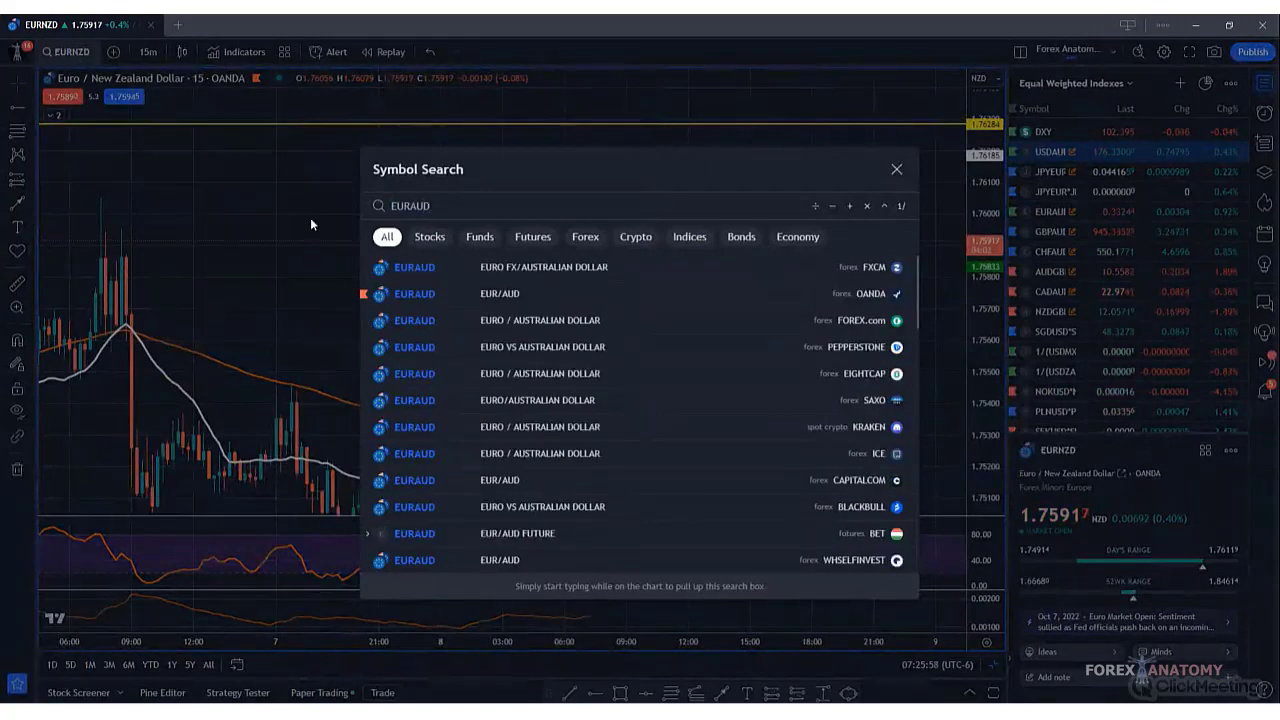
pyautogui.click(520, 298)
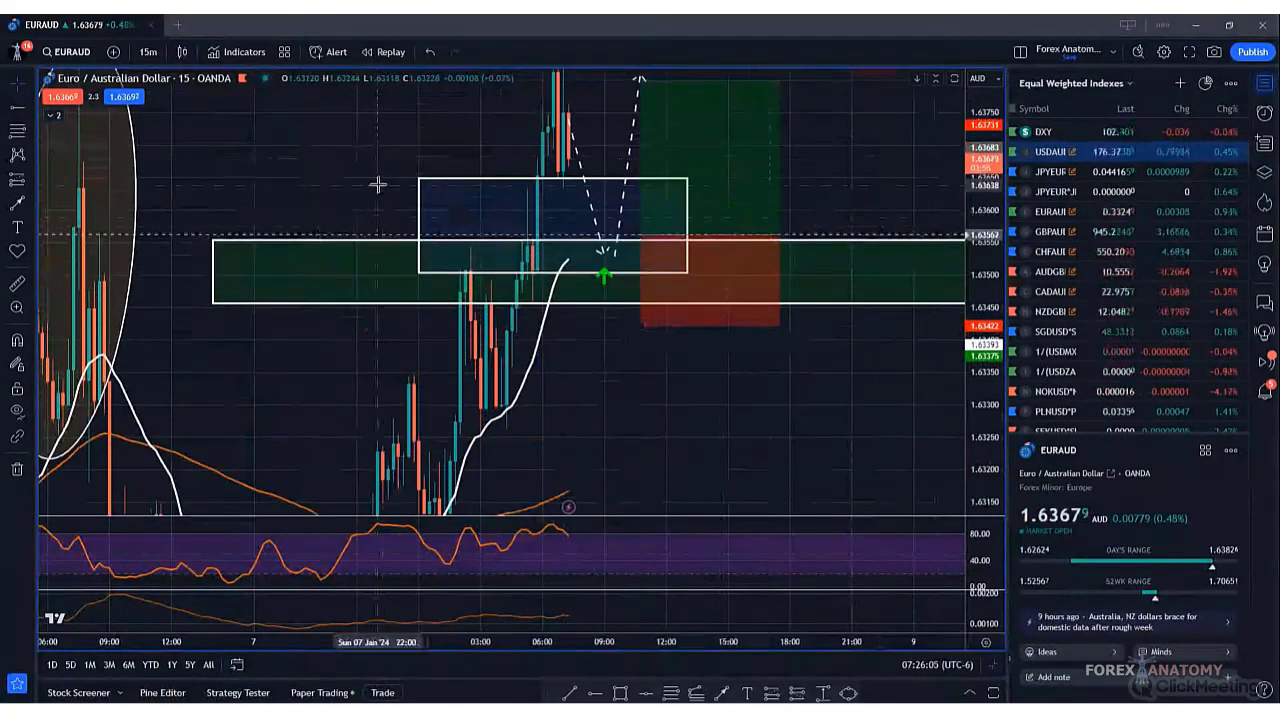
pyautogui.moveTo(363, 226); pyautogui.dragTo(343, 303)
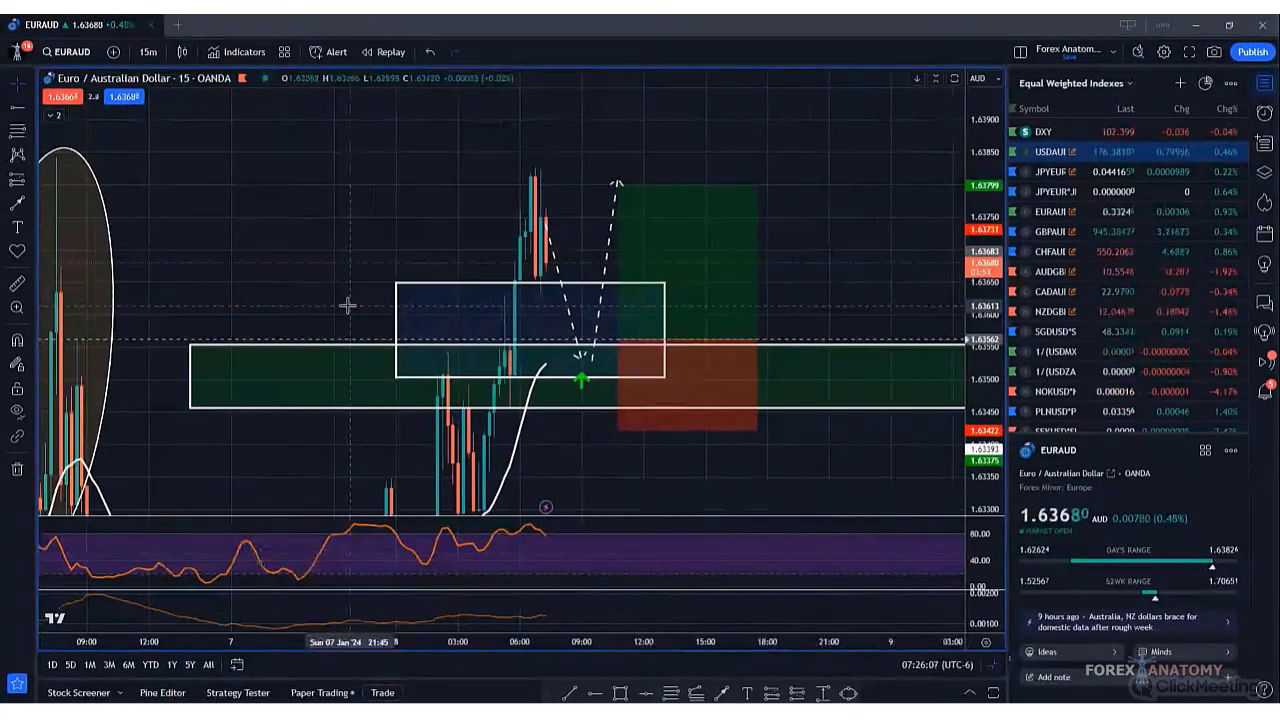